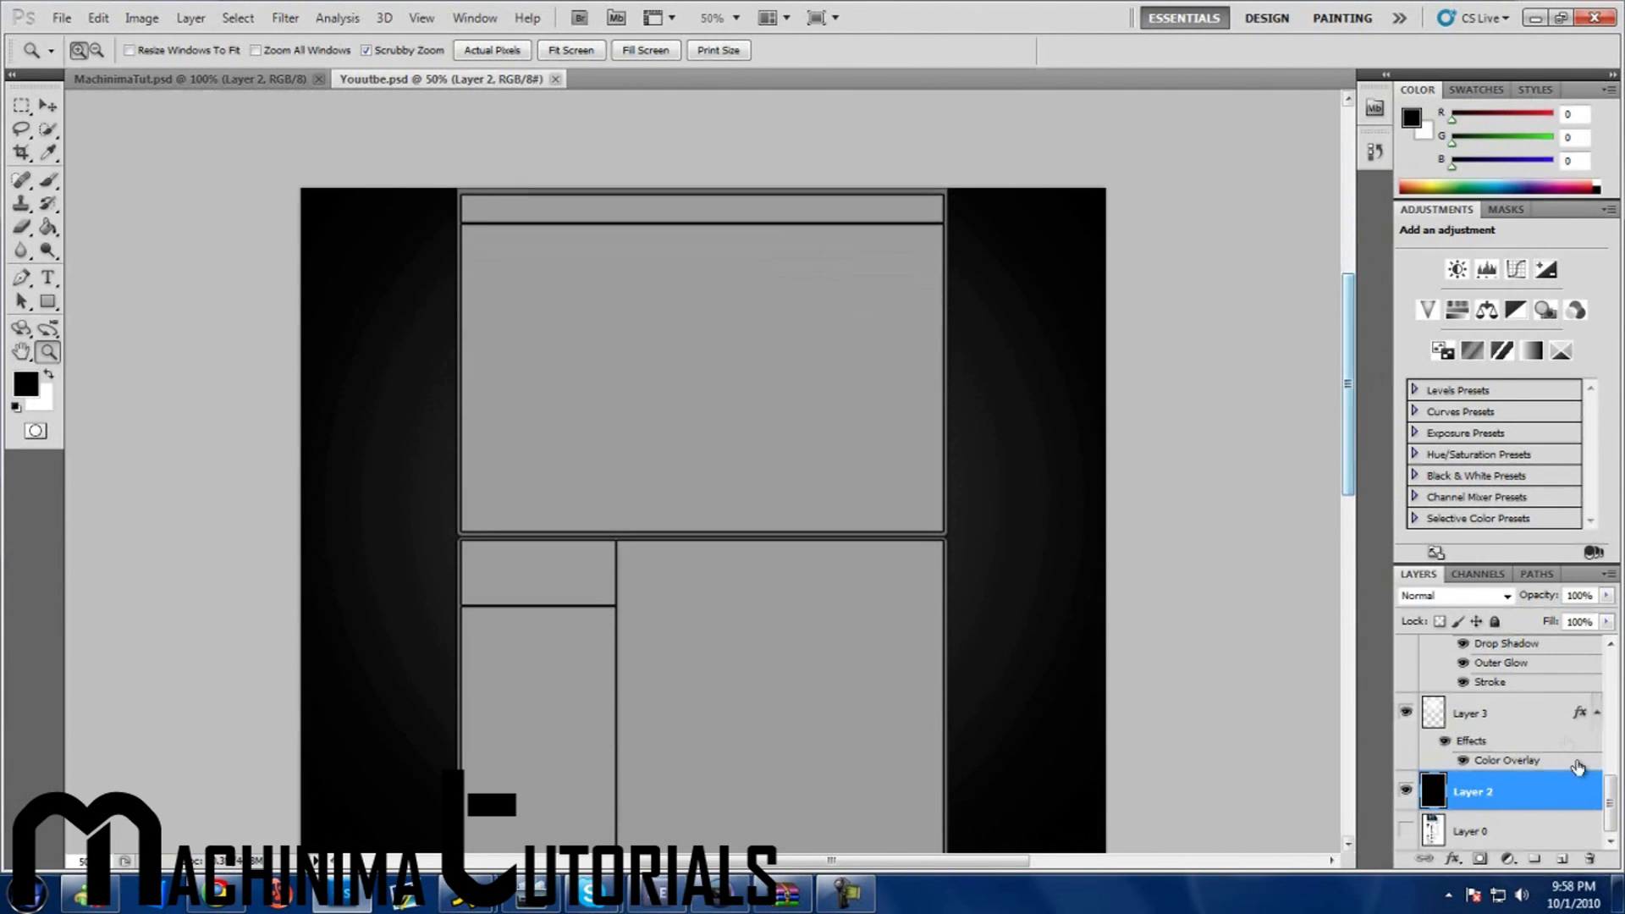
Select Layer 1 and add a new empty layer (Layer 5) above it.
{"action": "left_click_drag", "start_coordinate": [1609, 809], "coordinate": [1609, 678]}
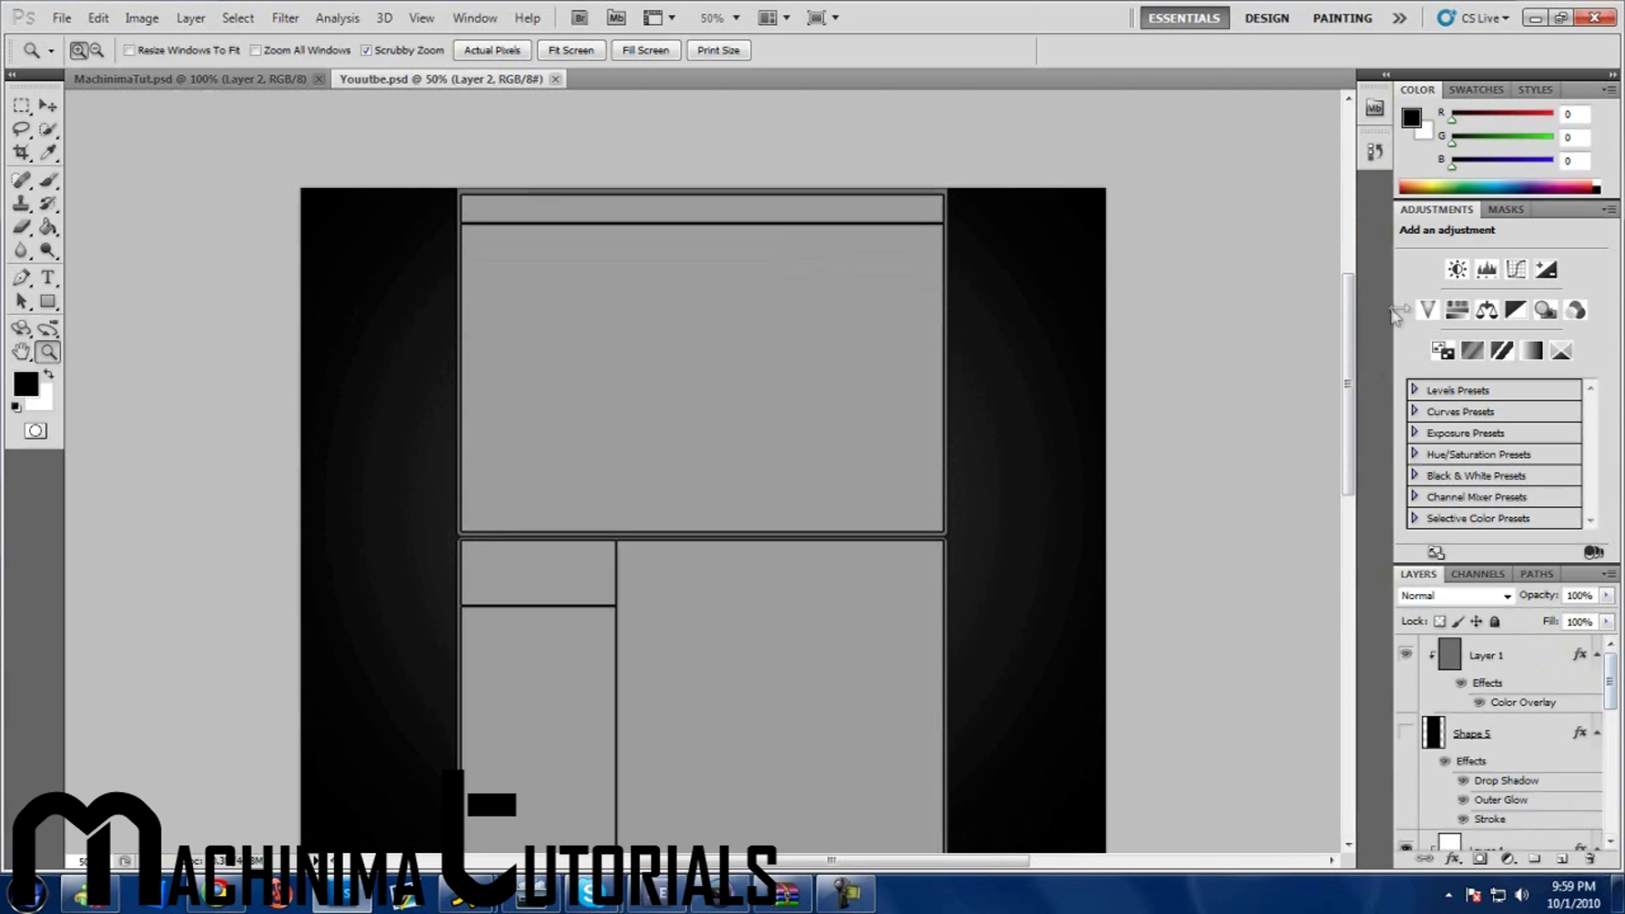
{"action": "left_click_drag", "start_coordinate": [1349, 322], "coordinate": [1350, 391]}
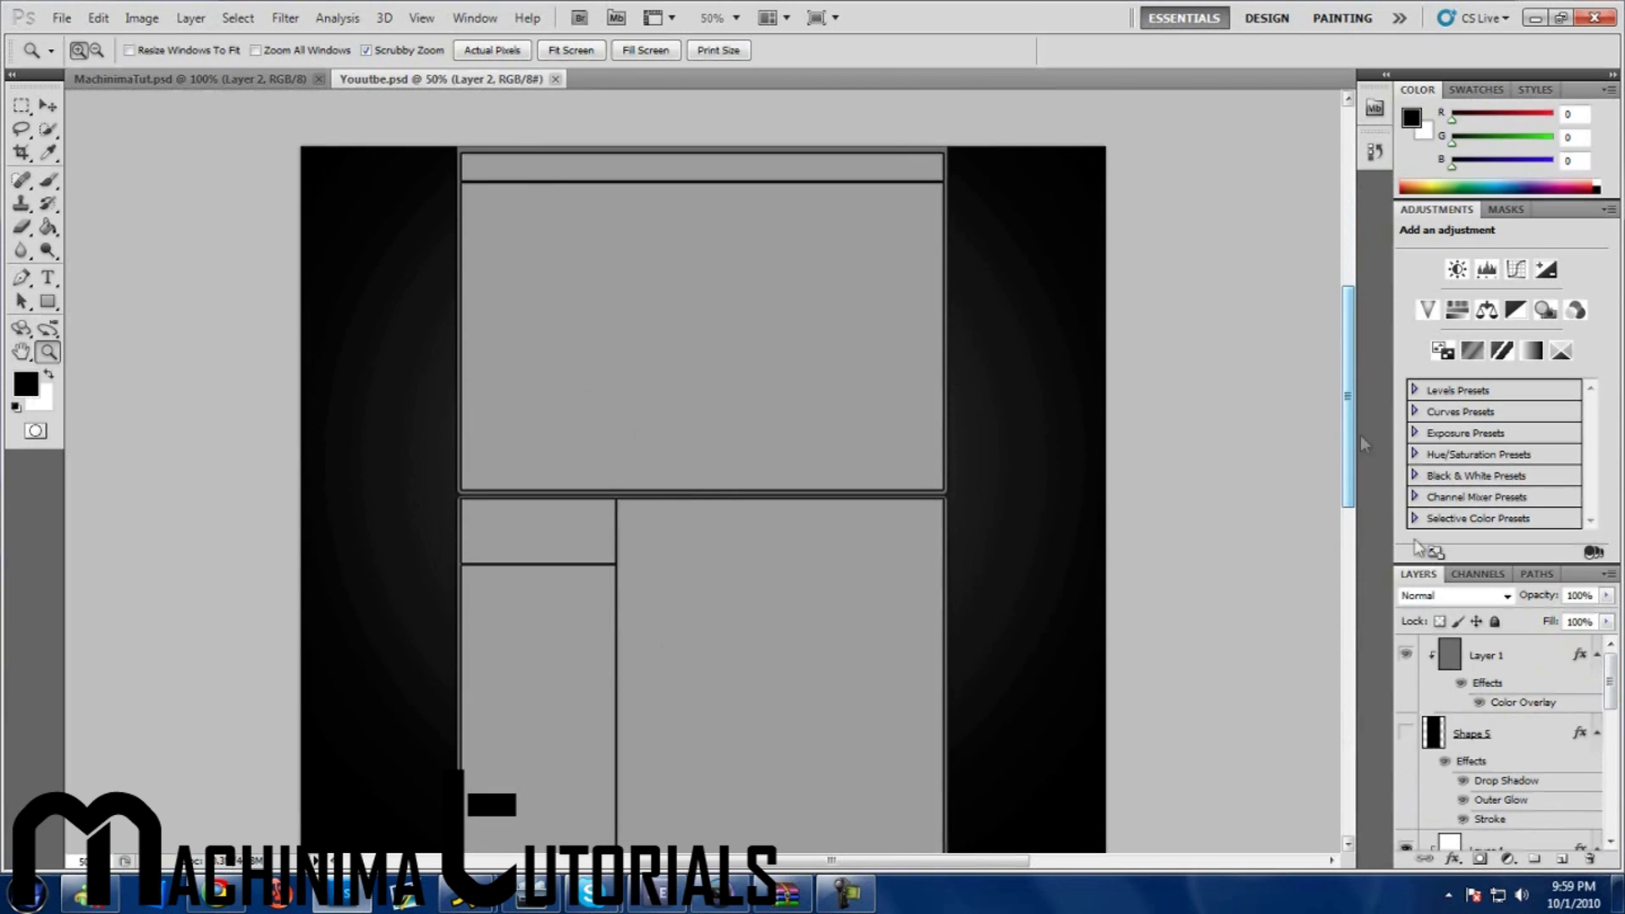
{"action": "left_click", "coordinate": [1496, 655]}
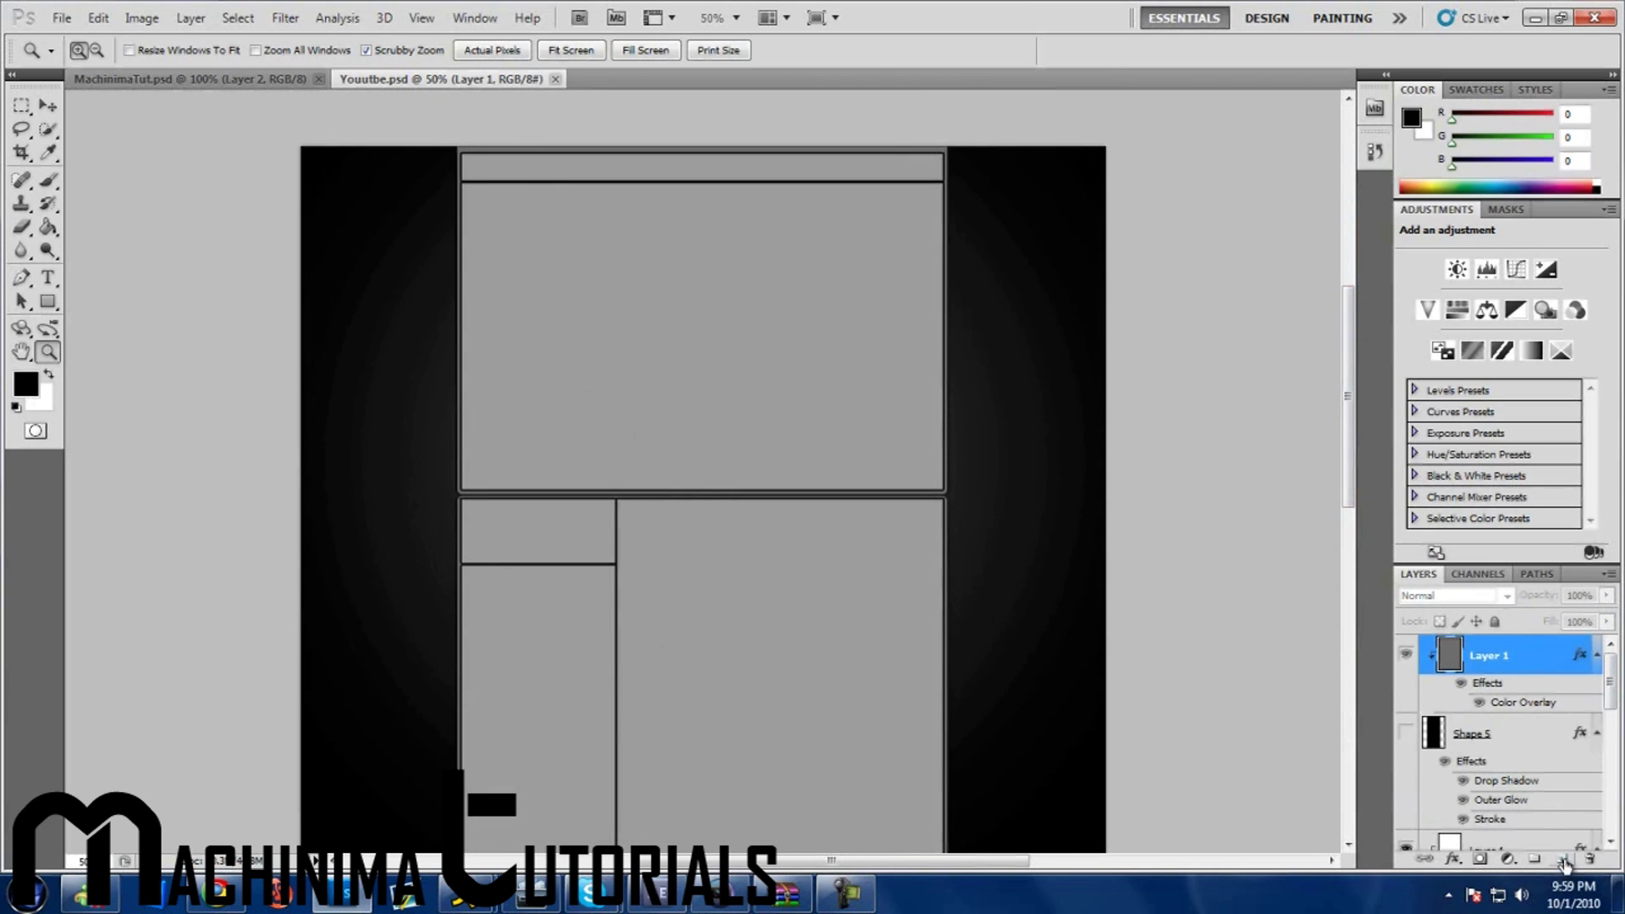
{"action": "left_click", "coordinate": [1563, 859]}
Set up the Brush tool with a ~1009 px brush at 0% hardness.
{"action": "left_click", "coordinate": [48, 181]}
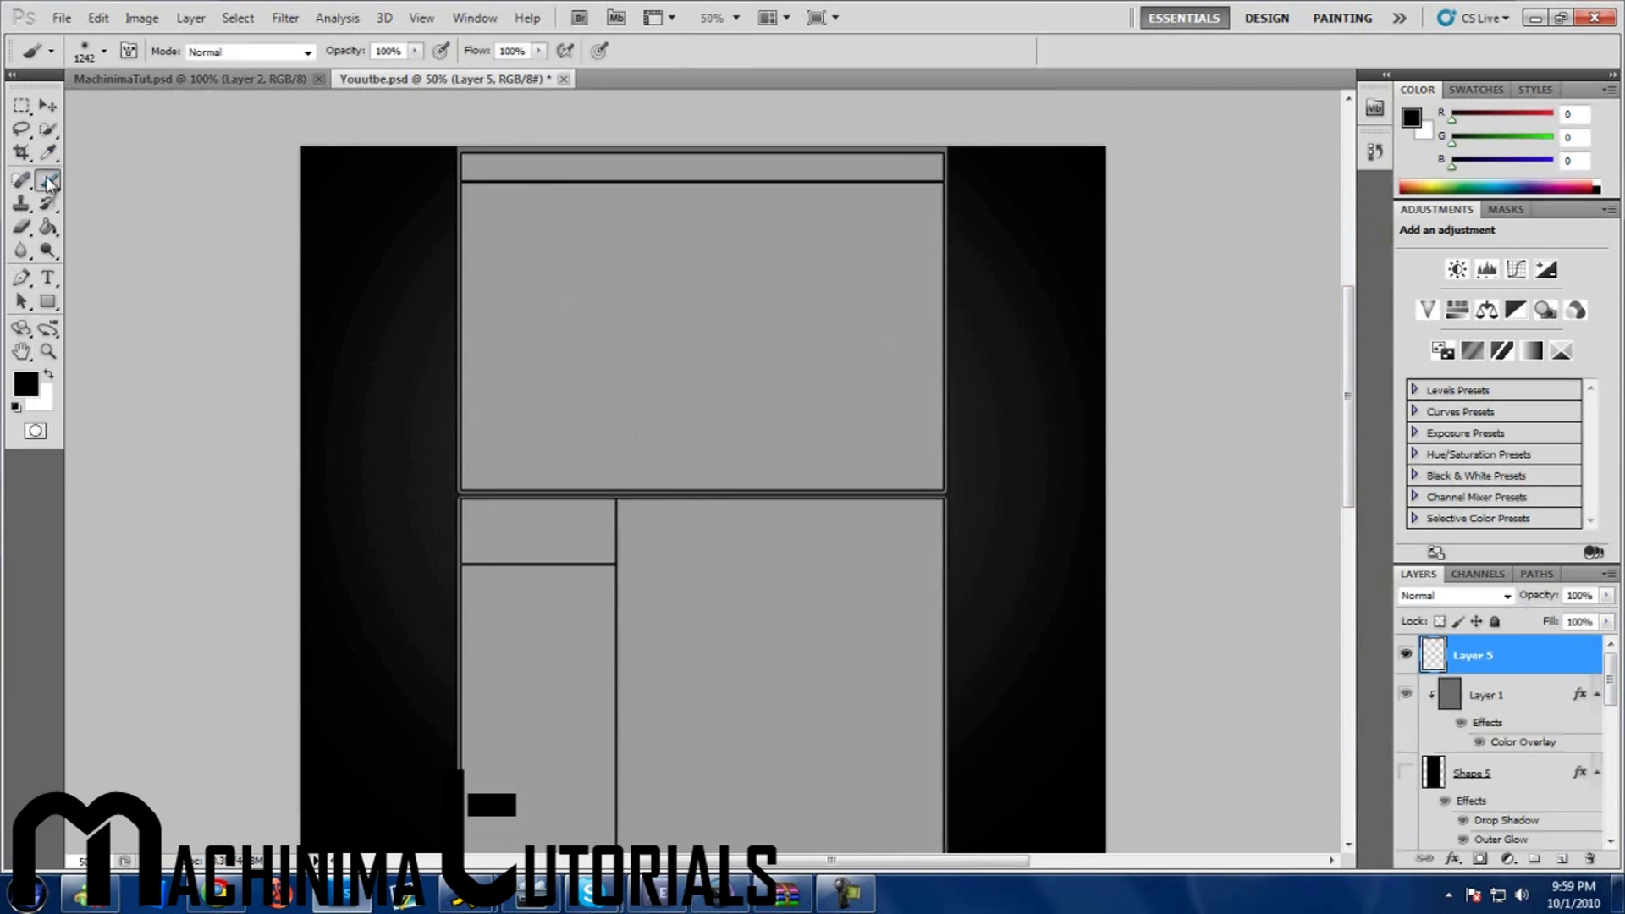
{"action": "left_click", "coordinate": [100, 52]}
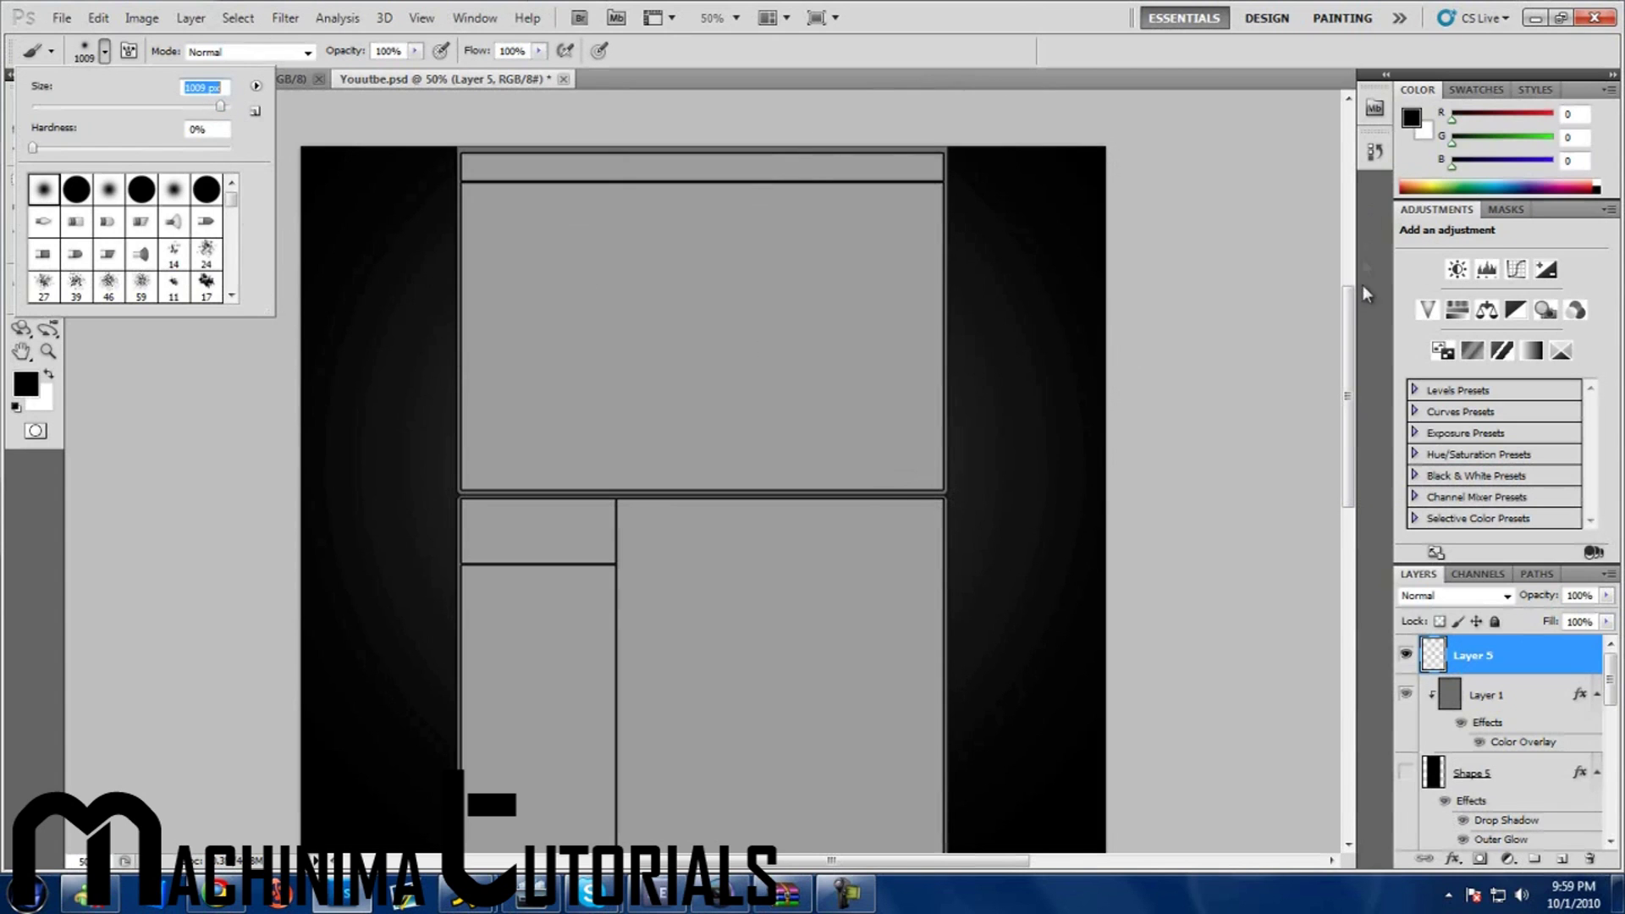
{"action": "key", "text": "Return"}
Paint soft black across the lower columns and edges of the layout.
{"action": "scroll", "coordinate": [1058, 397], "scroll_direction": "down", "scroll_amount": 8}
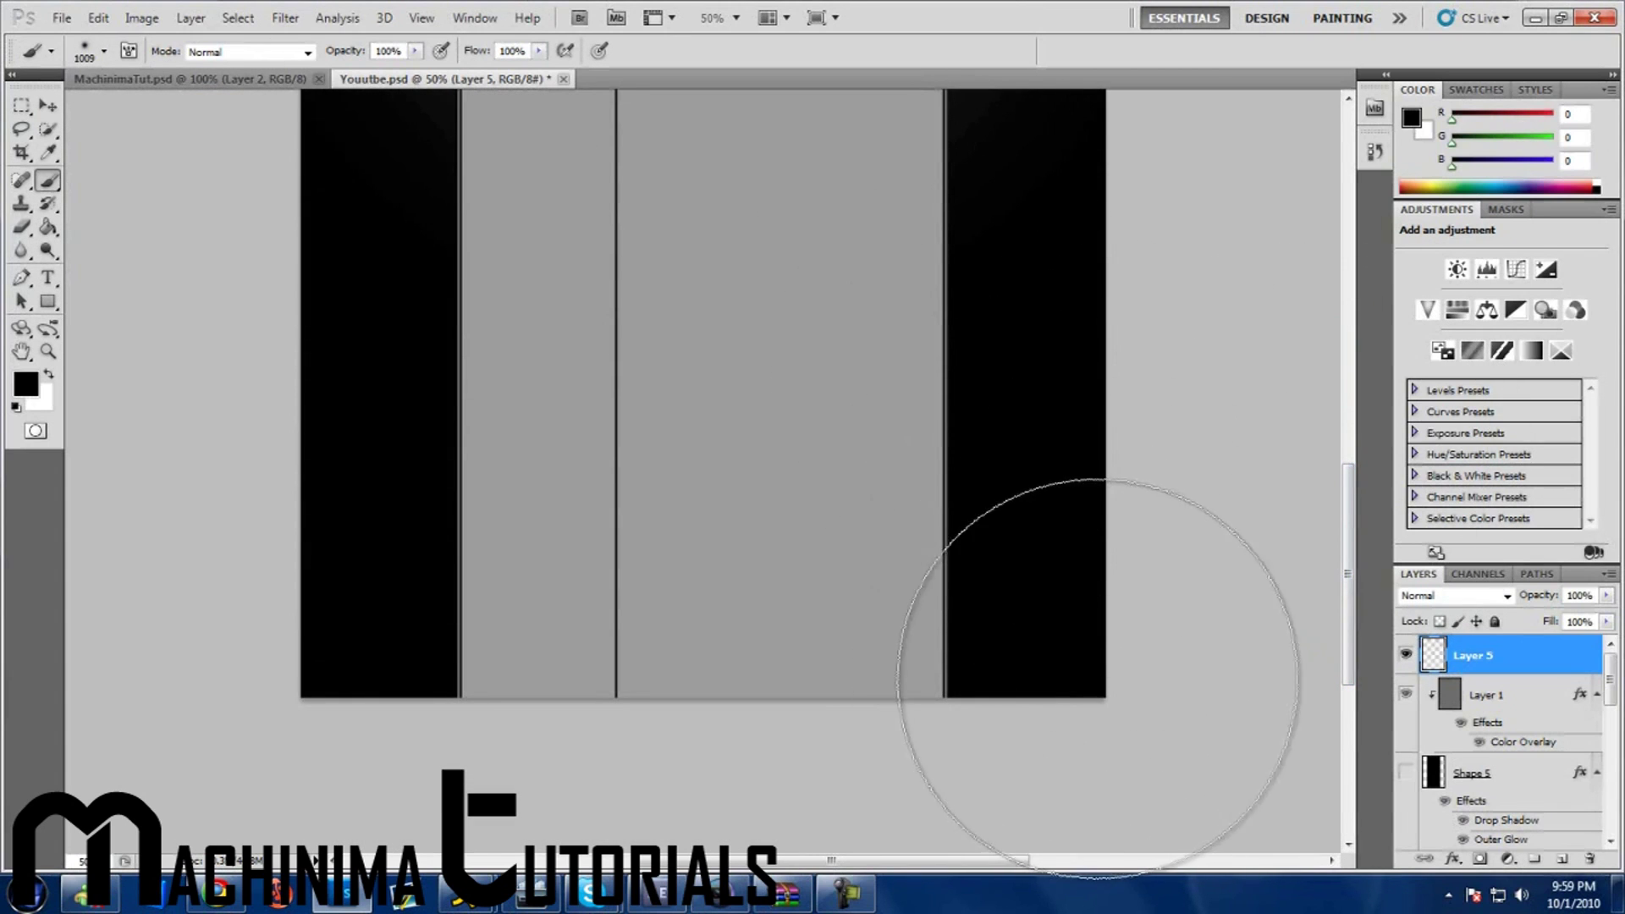
{"action": "mouse_move", "coordinate": [1096, 716]}
{"action": "left_mouse_down"}
{"action": "mouse_move", "coordinate": [359, 681]}
{"action": "mouse_move", "coordinate": [68, 670]}
{"action": "left_mouse_up"}
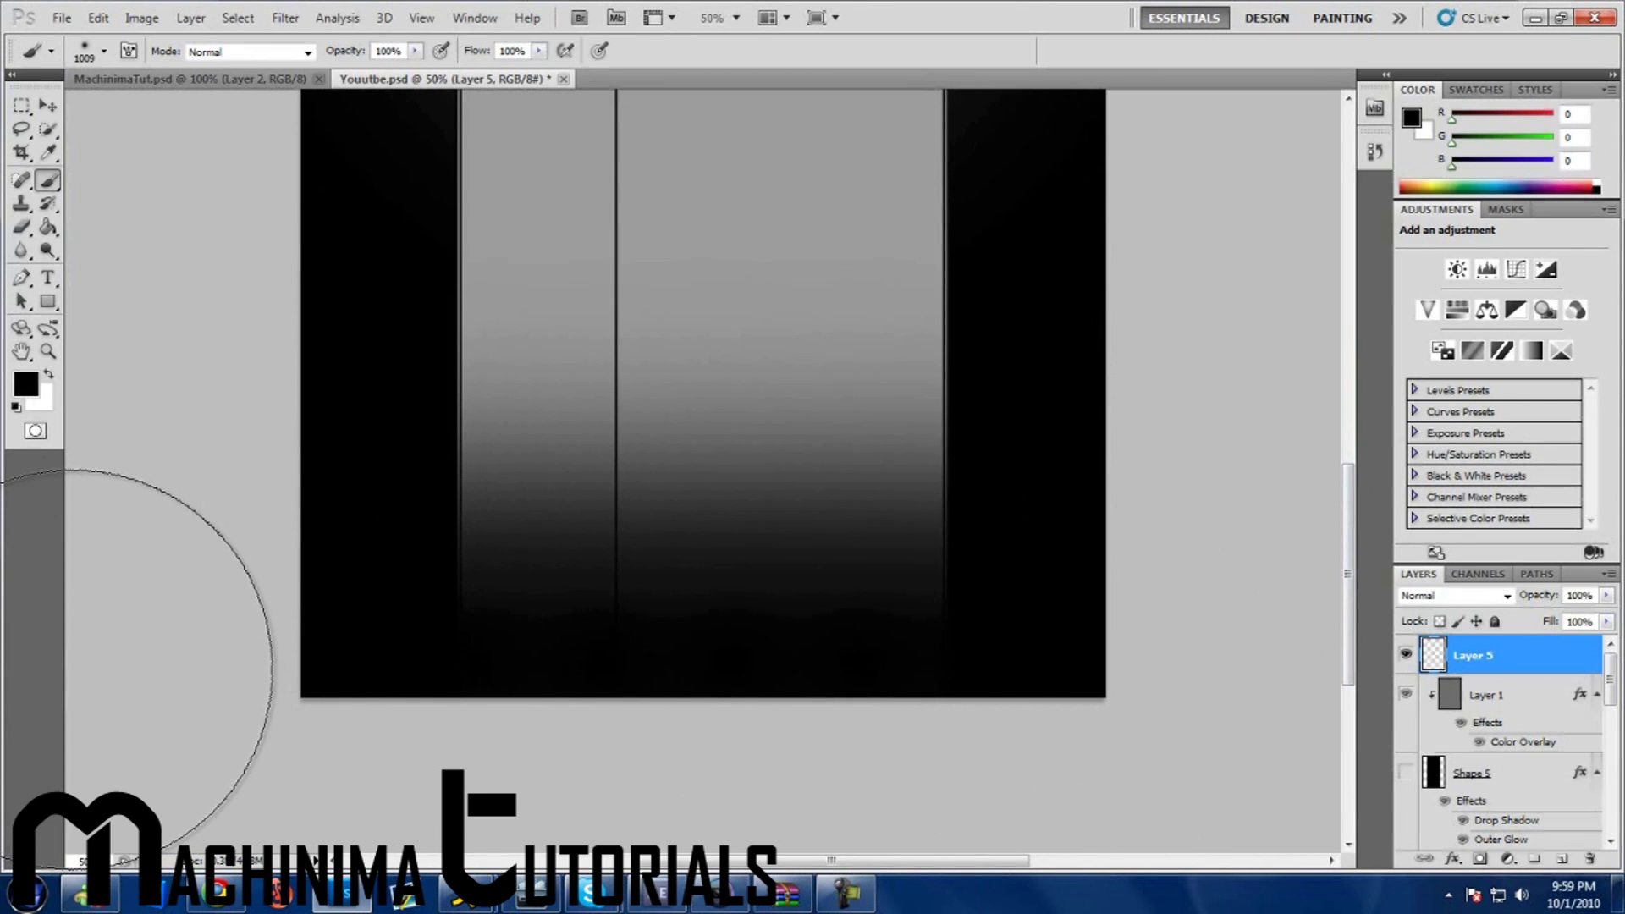
{"action": "scroll", "coordinate": [1198, 618], "scroll_direction": "right", "scroll_amount": 10}
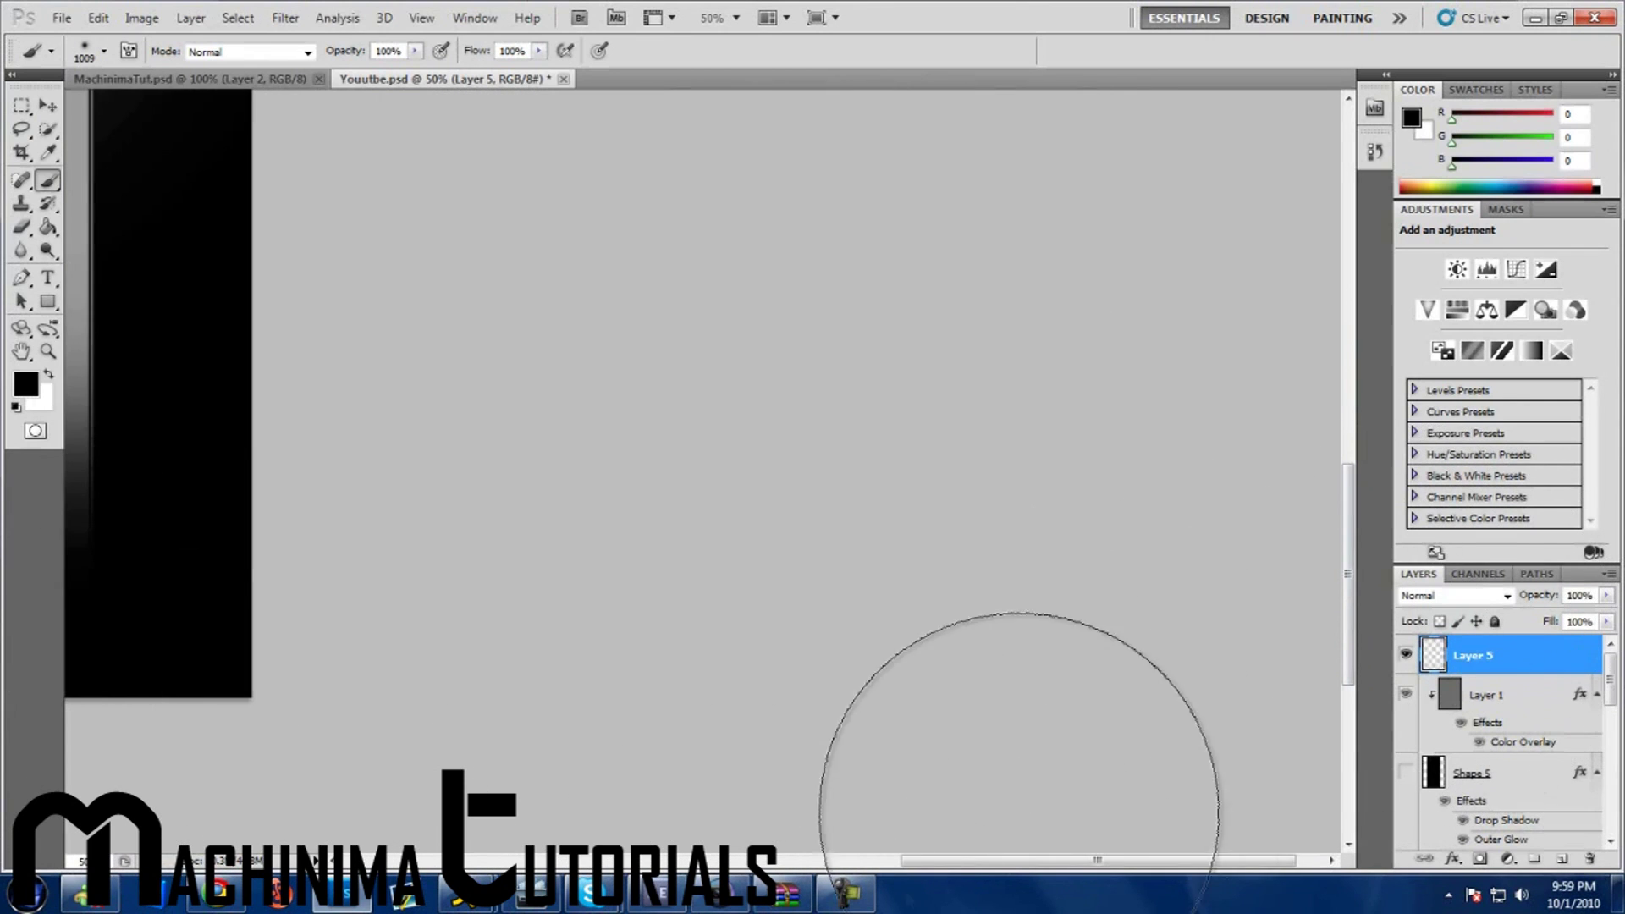
{"action": "left_click_drag", "start_coordinate": [1008, 862], "coordinate": [739, 876]}
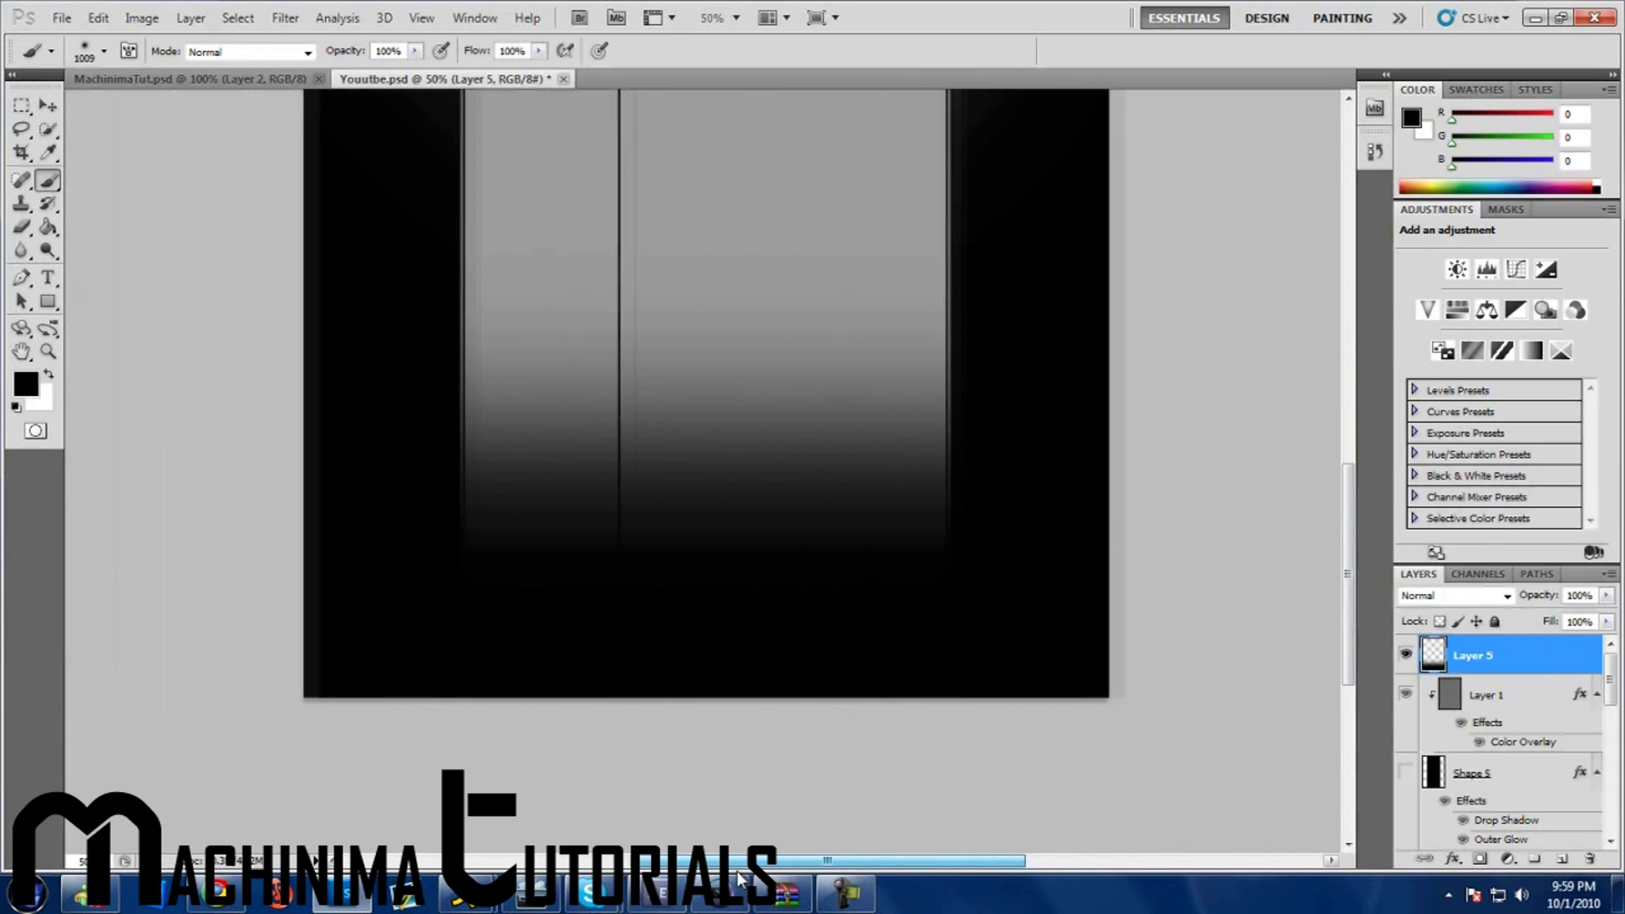
{"action": "left_click_drag", "start_coordinate": [1351, 609], "coordinate": [1382, 427]}
Select Layer 4 and add a new empty layer above it.
{"action": "left_click", "coordinate": [49, 278]}
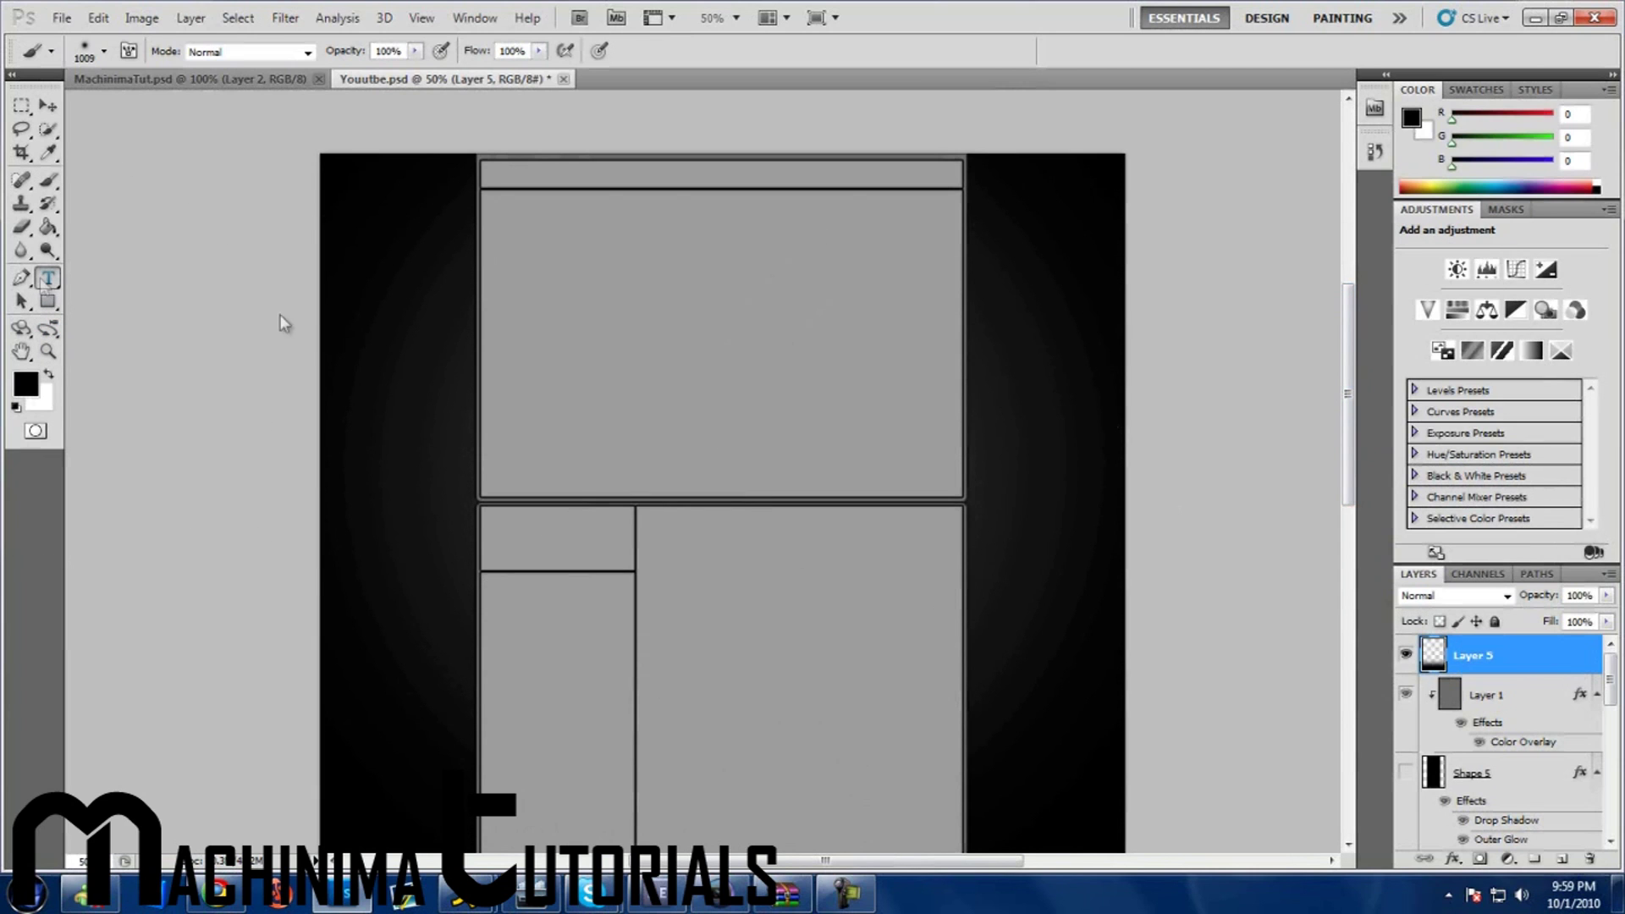
{"action": "left_click_drag", "start_coordinate": [1350, 356], "coordinate": [1349, 398]}
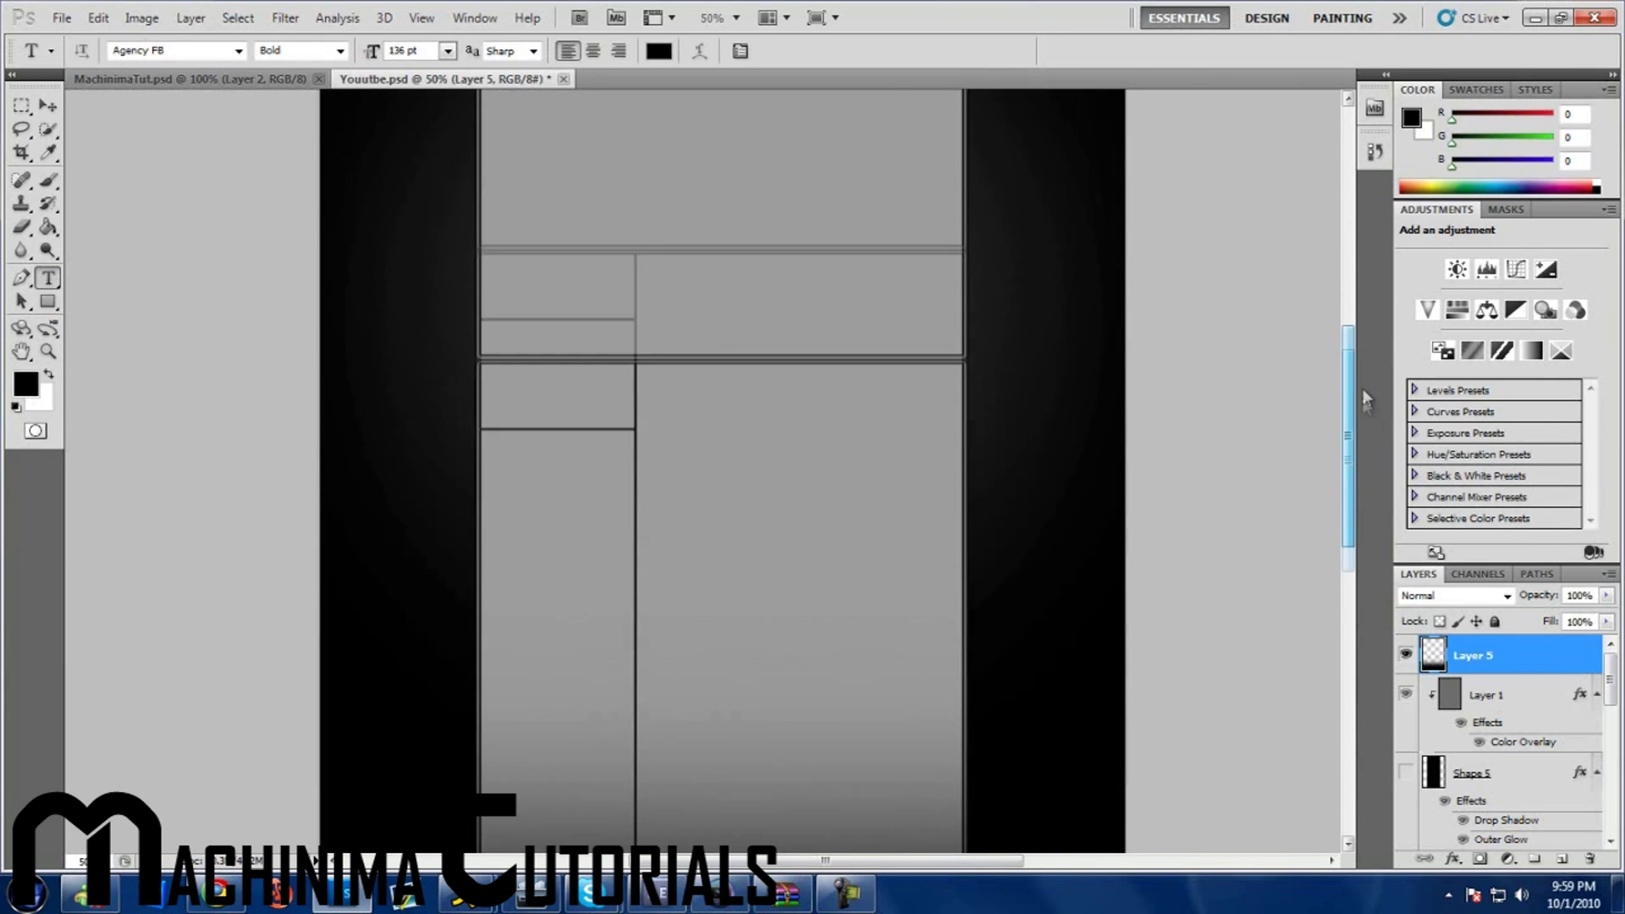
{"action": "left_click", "coordinate": [1524, 780]}
{"action": "scroll", "coordinate": [1532, 788], "scroll_direction": "down", "scroll_amount": 4}
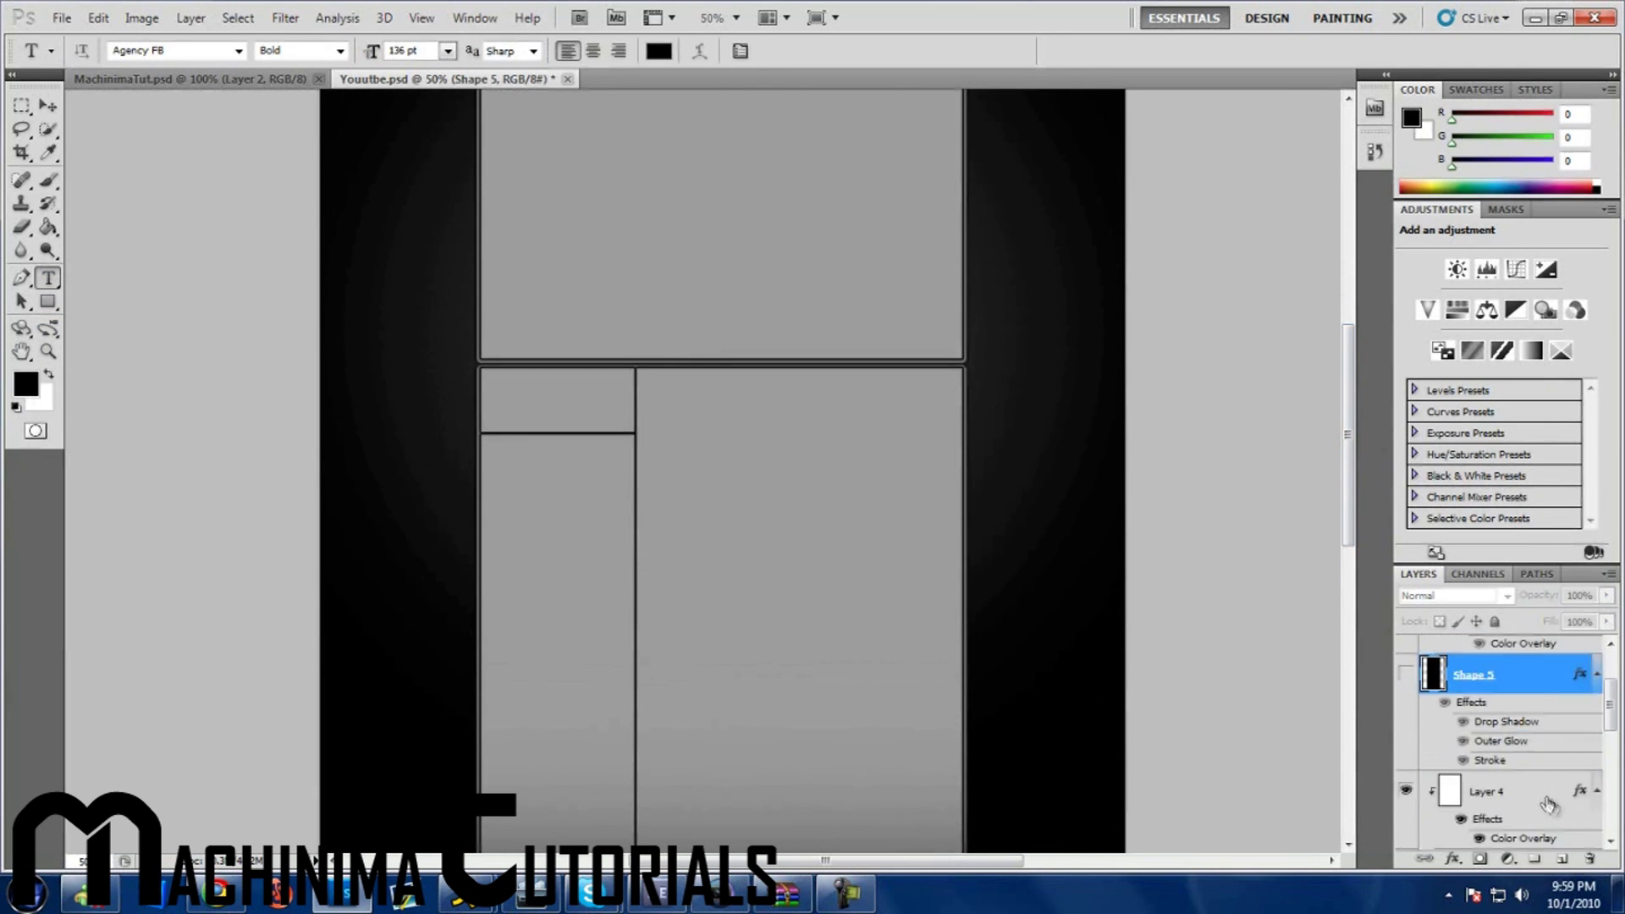
{"action": "left_click", "coordinate": [1530, 721]}
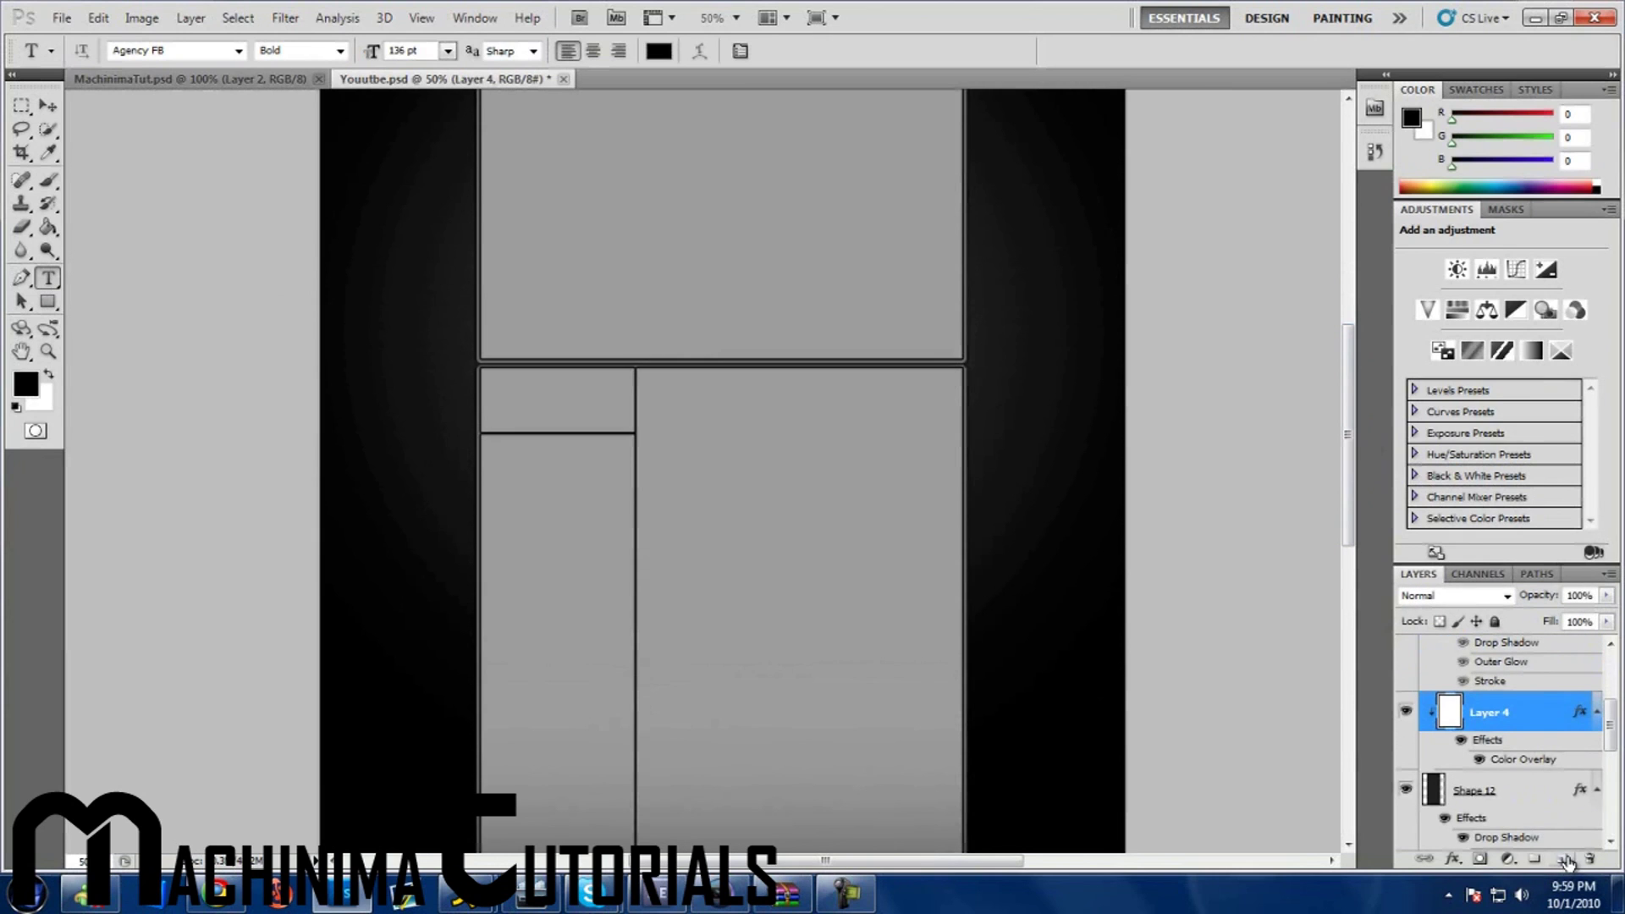
{"action": "left_click", "coordinate": [1564, 859]}
{"action": "scroll", "coordinate": [394, 419], "scroll_direction": "up", "scroll_amount": 3}
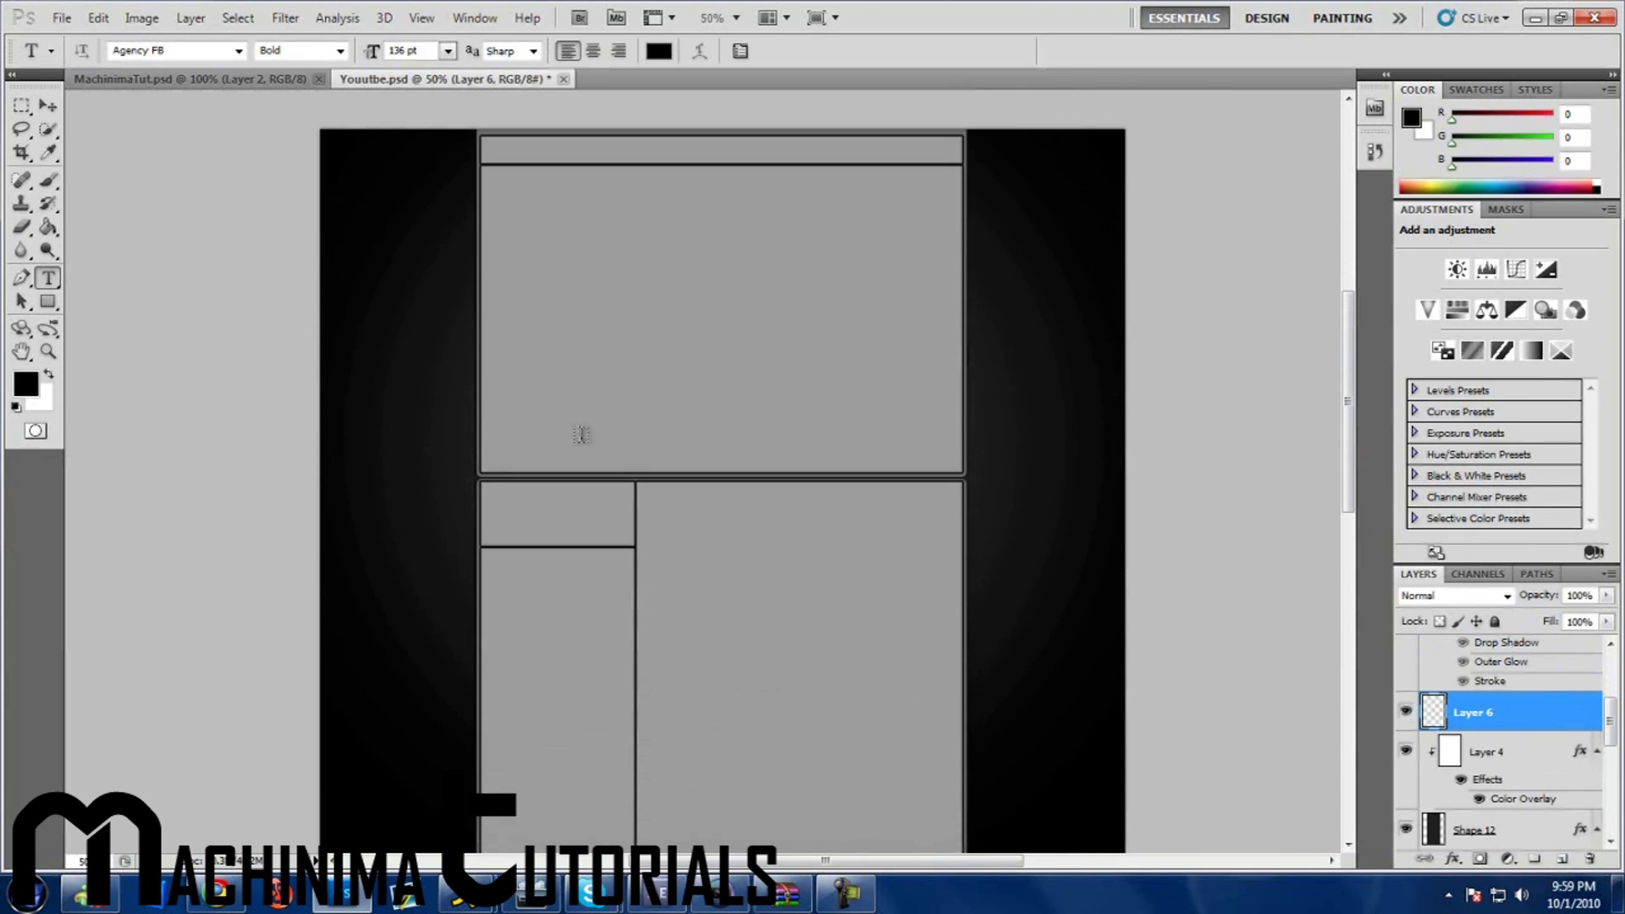
Type 'Machinima Tuts' in the top panel, enlarge it to 144 pt, and reposition it.
{"action": "left_click", "coordinate": [557, 430]}
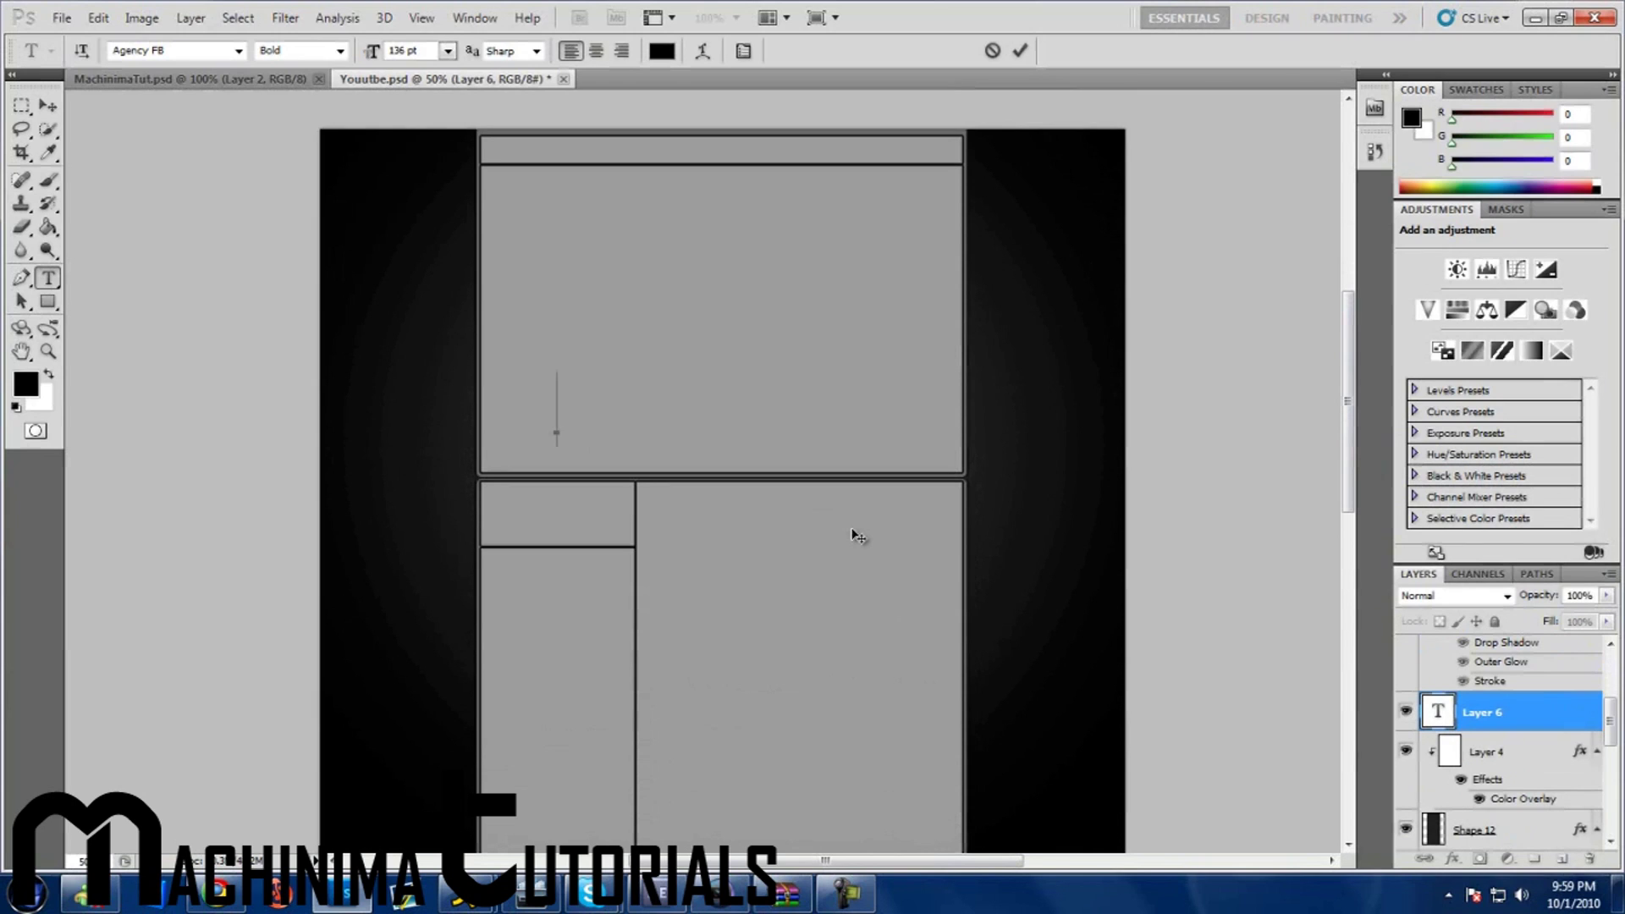
{"action": "type", "text": "Machini"}
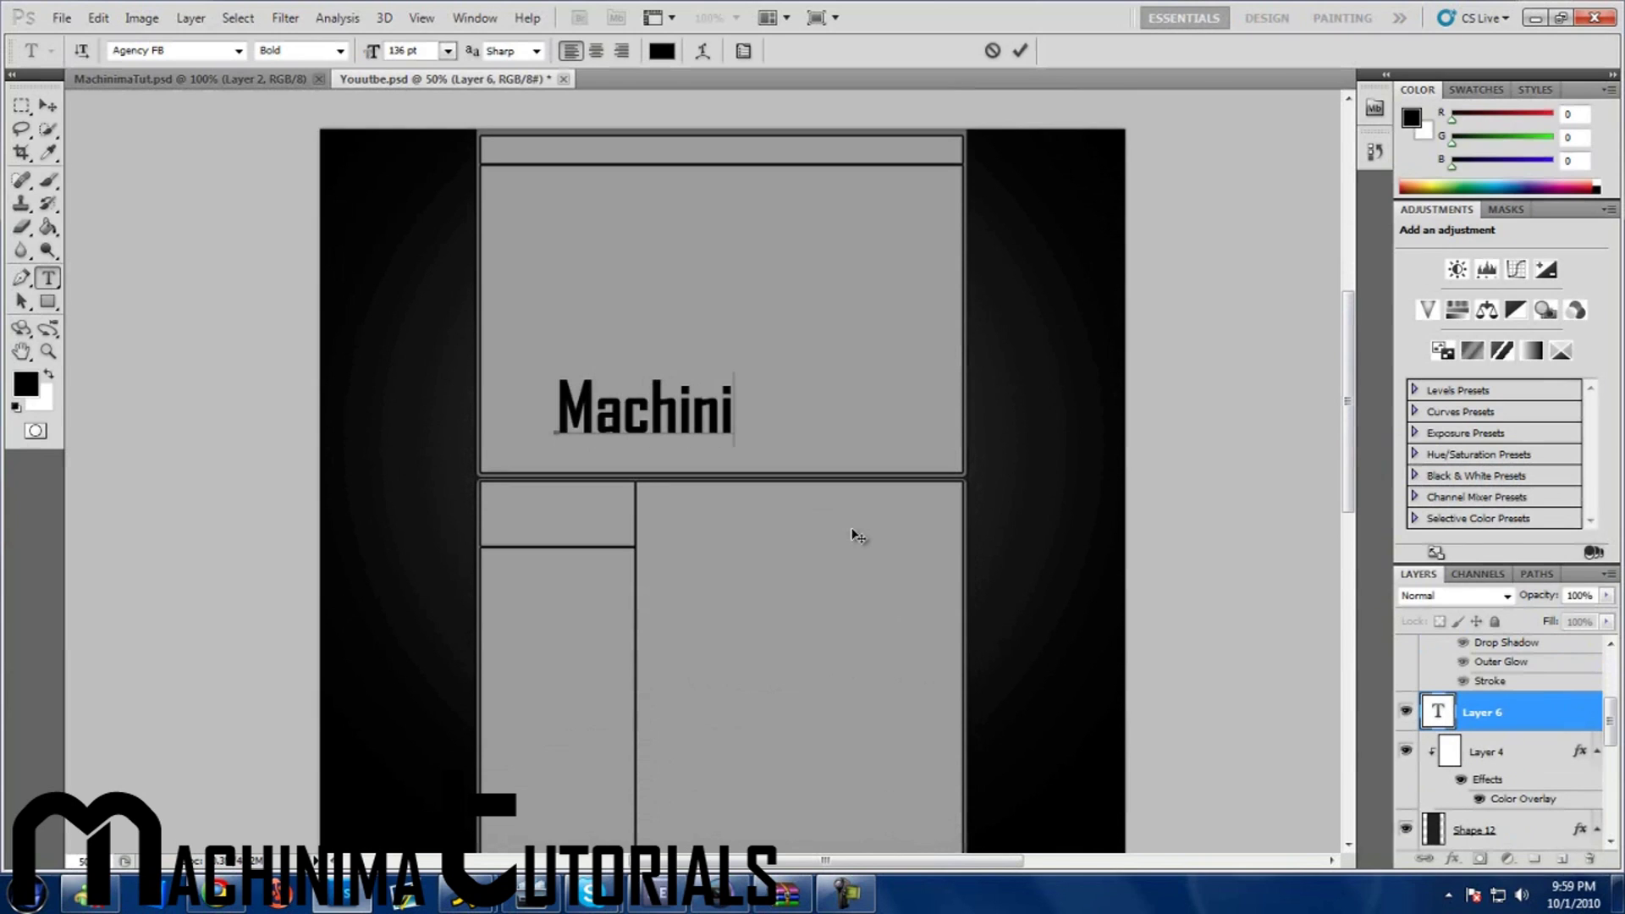
{"action": "type", "text": "ma T"}
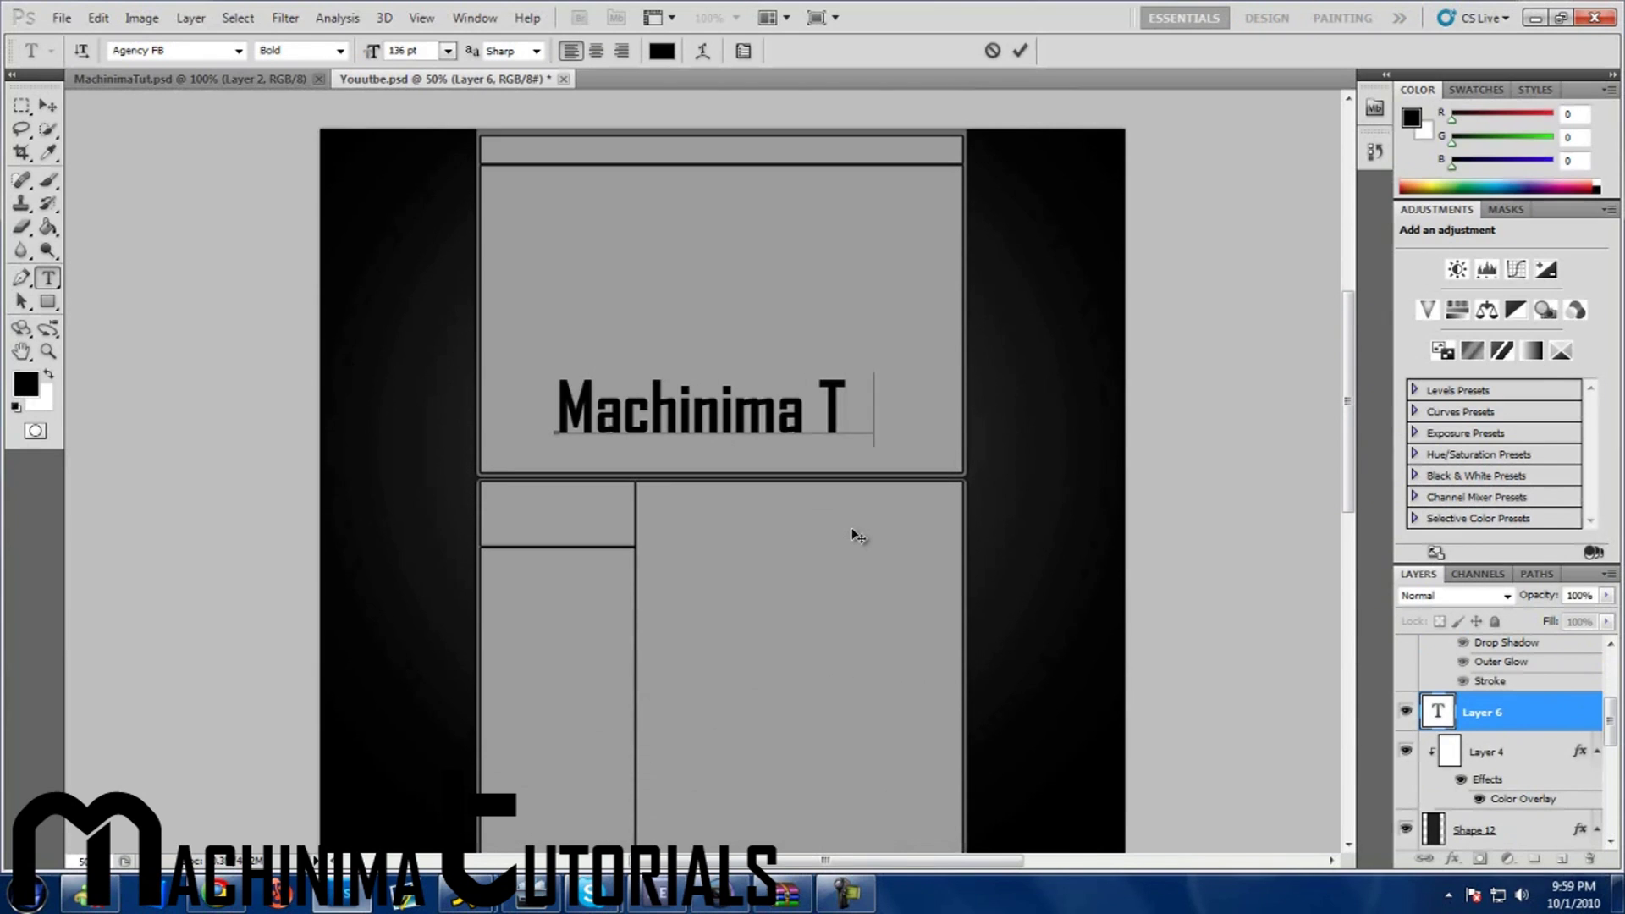
{"action": "type", "text": "uts"}
{"action": "triple_click", "coordinate": [690, 414]}
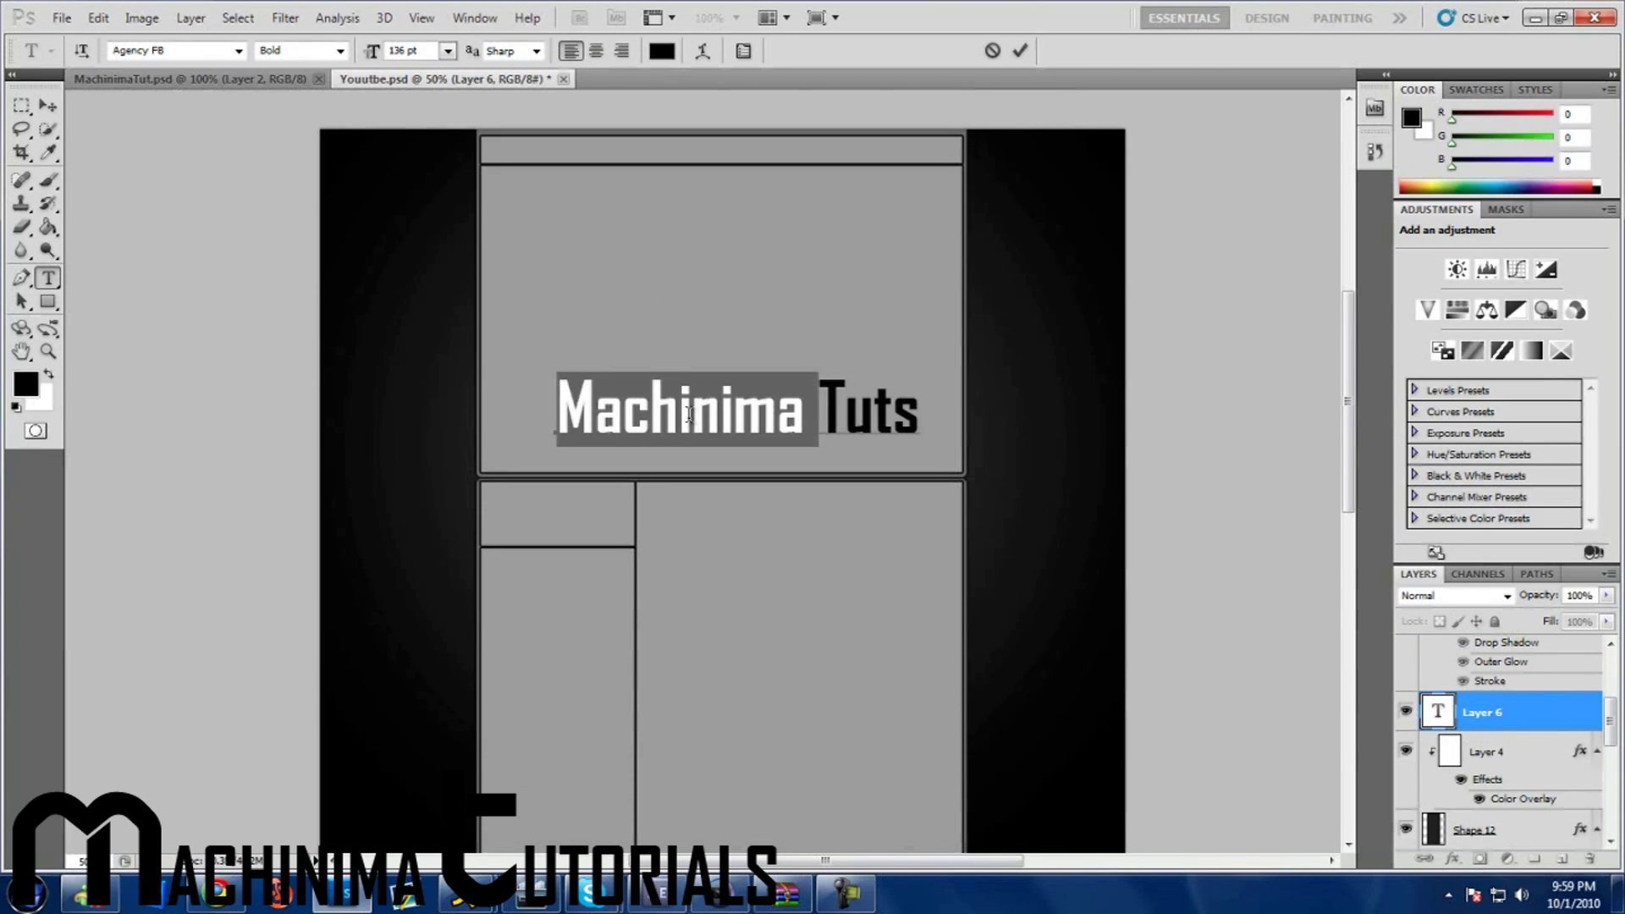
{"action": "left_click_drag", "start_coordinate": [370, 53], "coordinate": [389, 53]}
{"action": "left_click", "coordinate": [688, 405]}
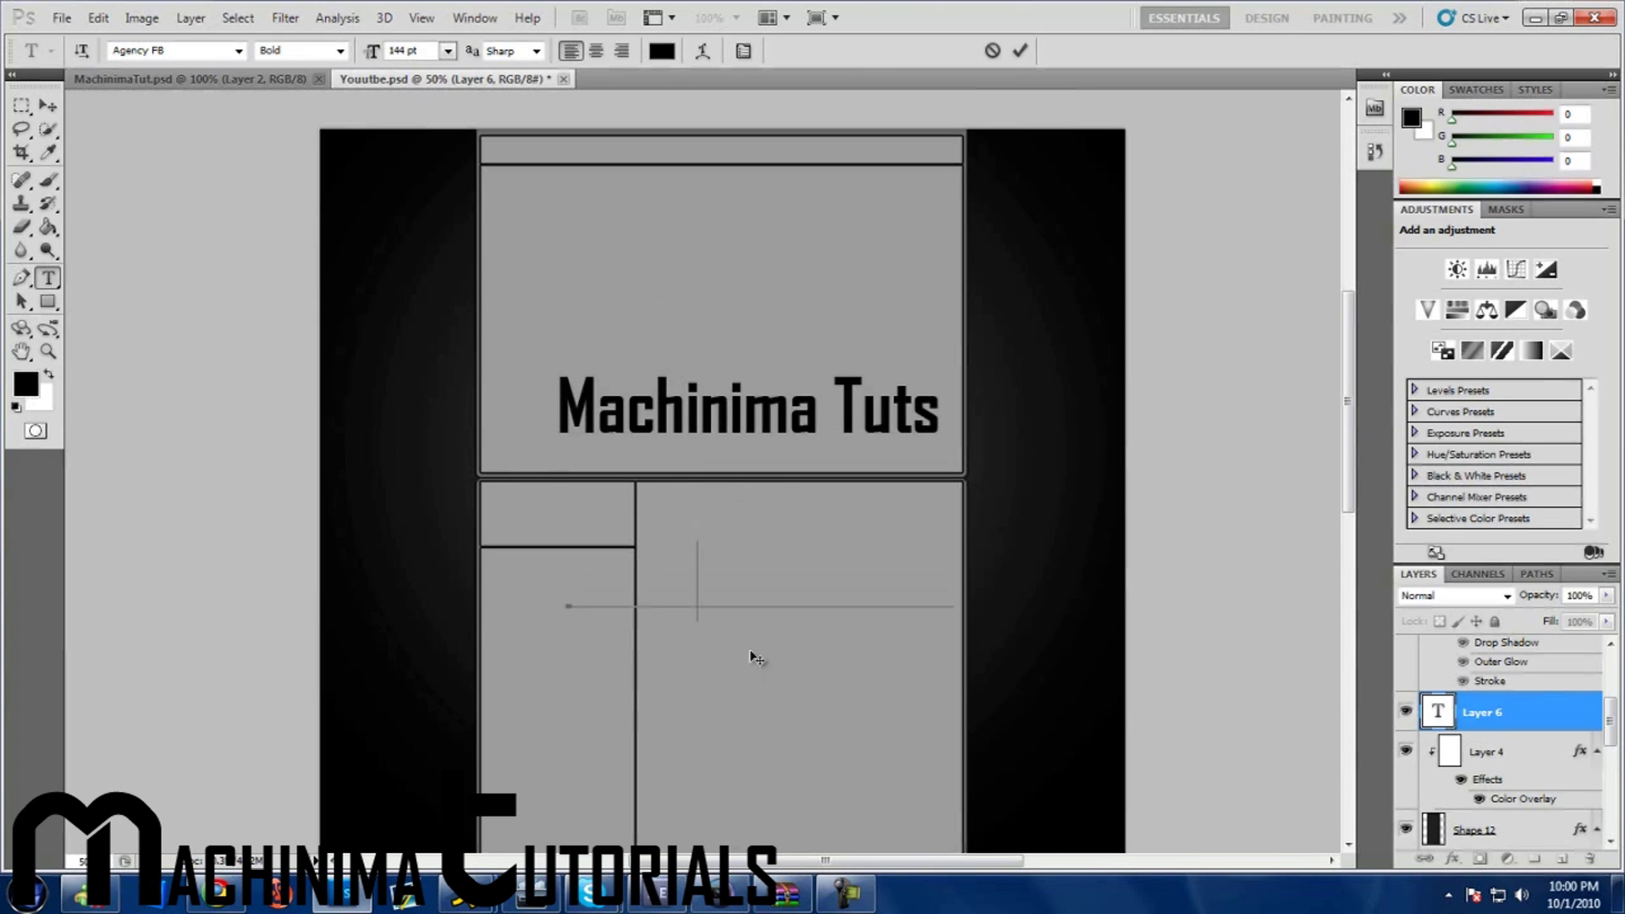
{"action": "left_click_drag", "start_coordinate": [751, 653], "coordinate": [730, 533]}
Rasterize the Machinima Tuts type layer and load its pixels as a selection.
{"action": "left_click", "coordinate": [48, 104]}
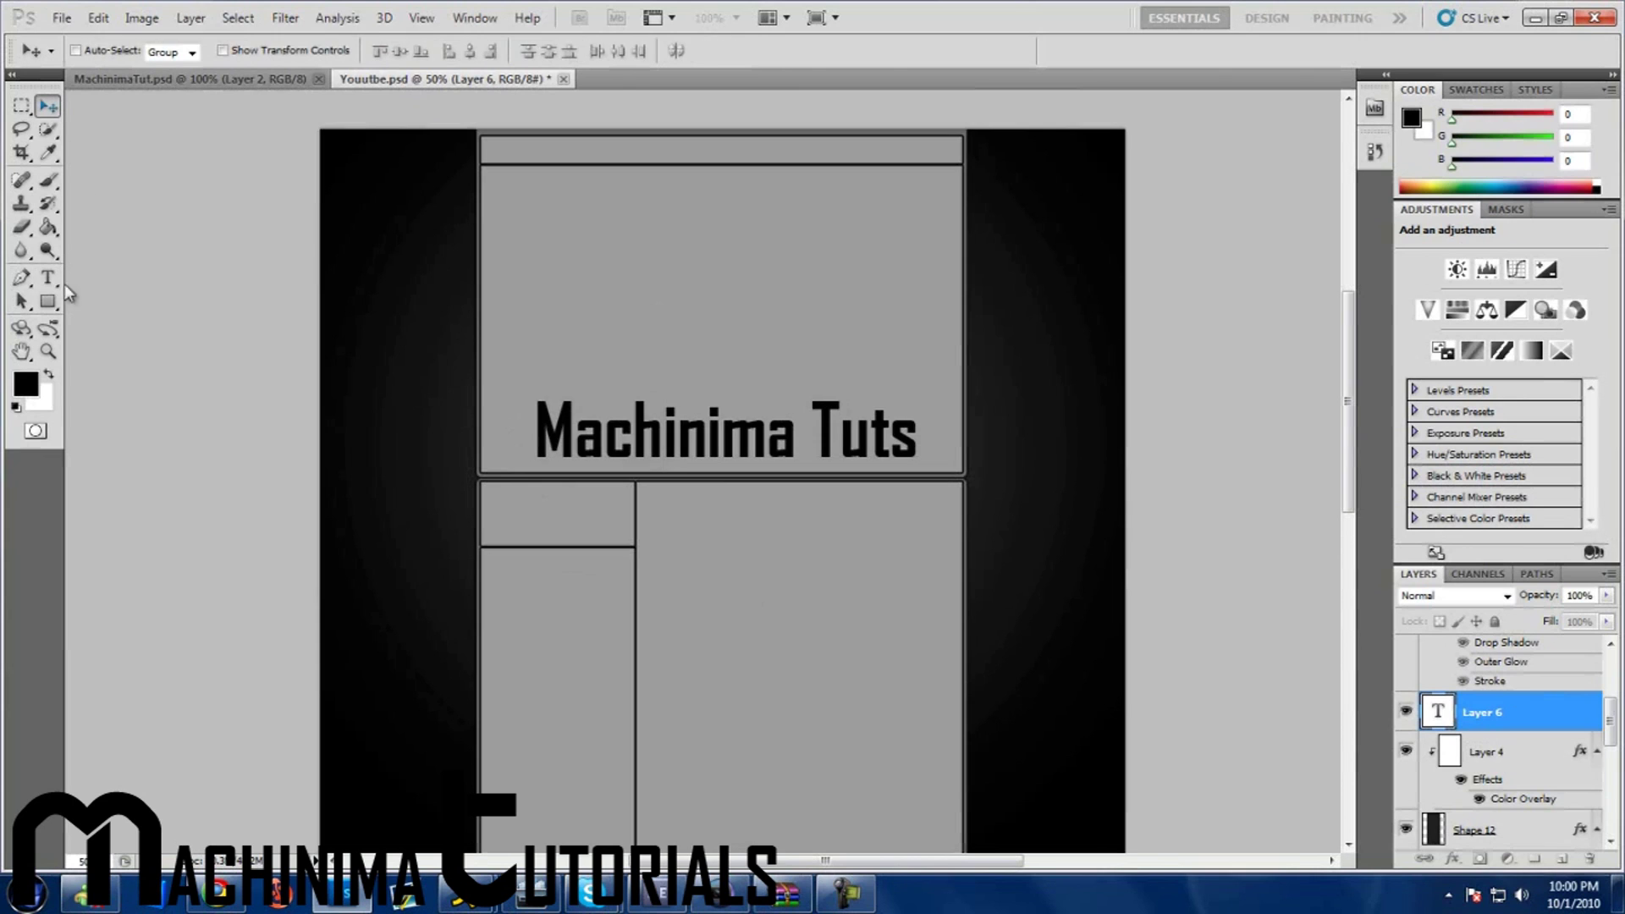
{"action": "right_click", "coordinate": [1559, 726]}
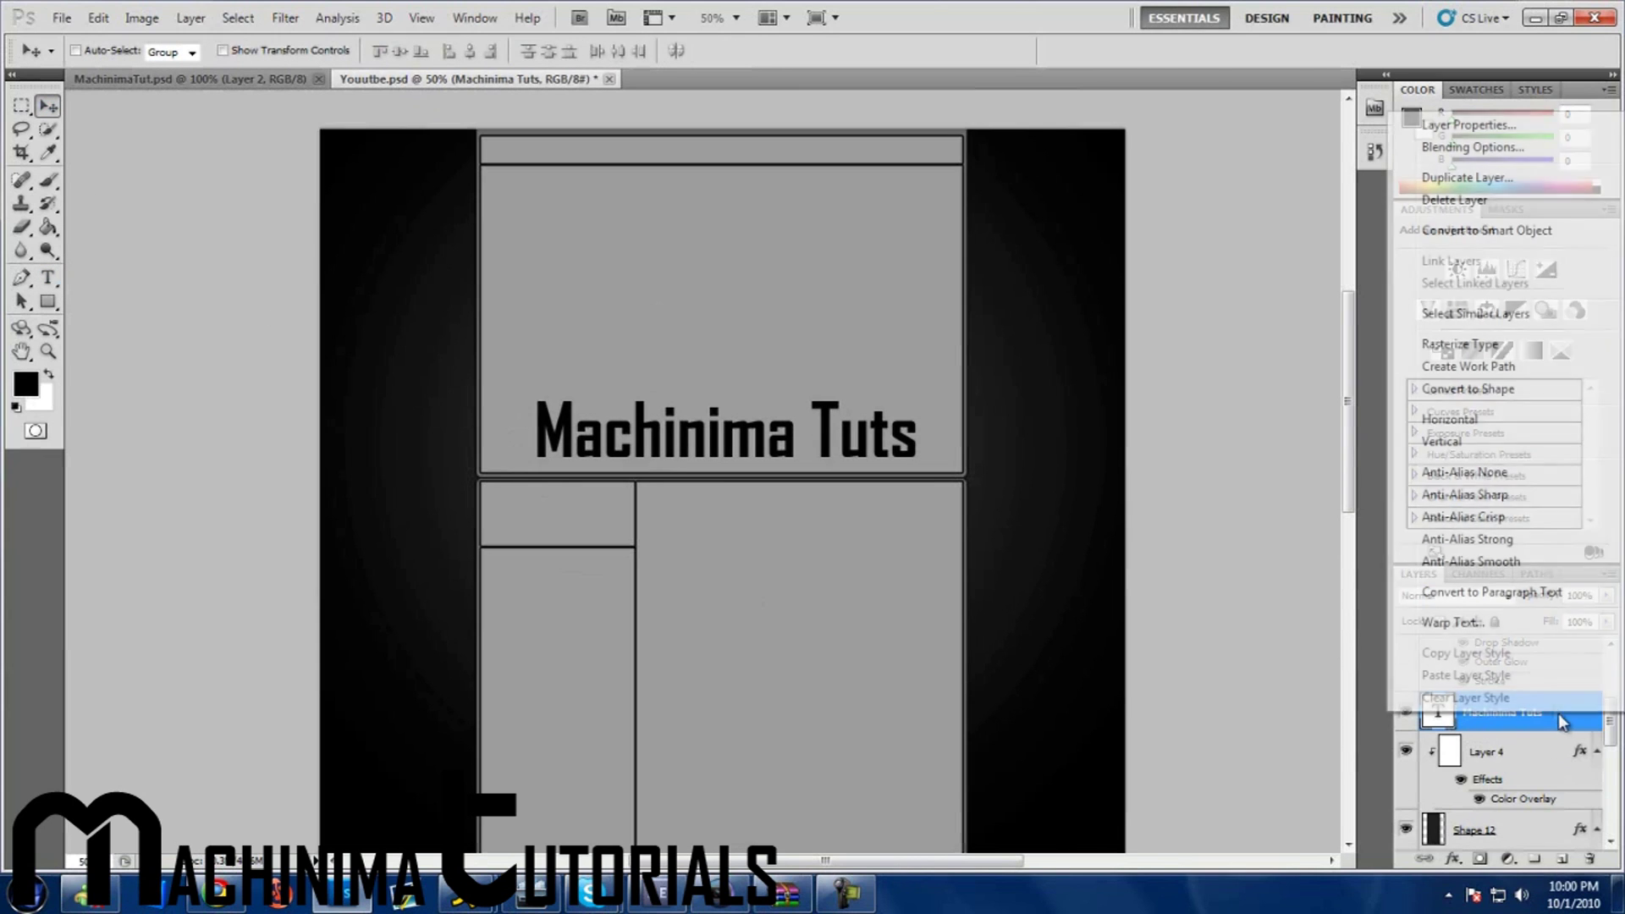
{"action": "left_click", "coordinate": [1478, 343]}
{"action": "right_click", "coordinate": [1431, 714]}
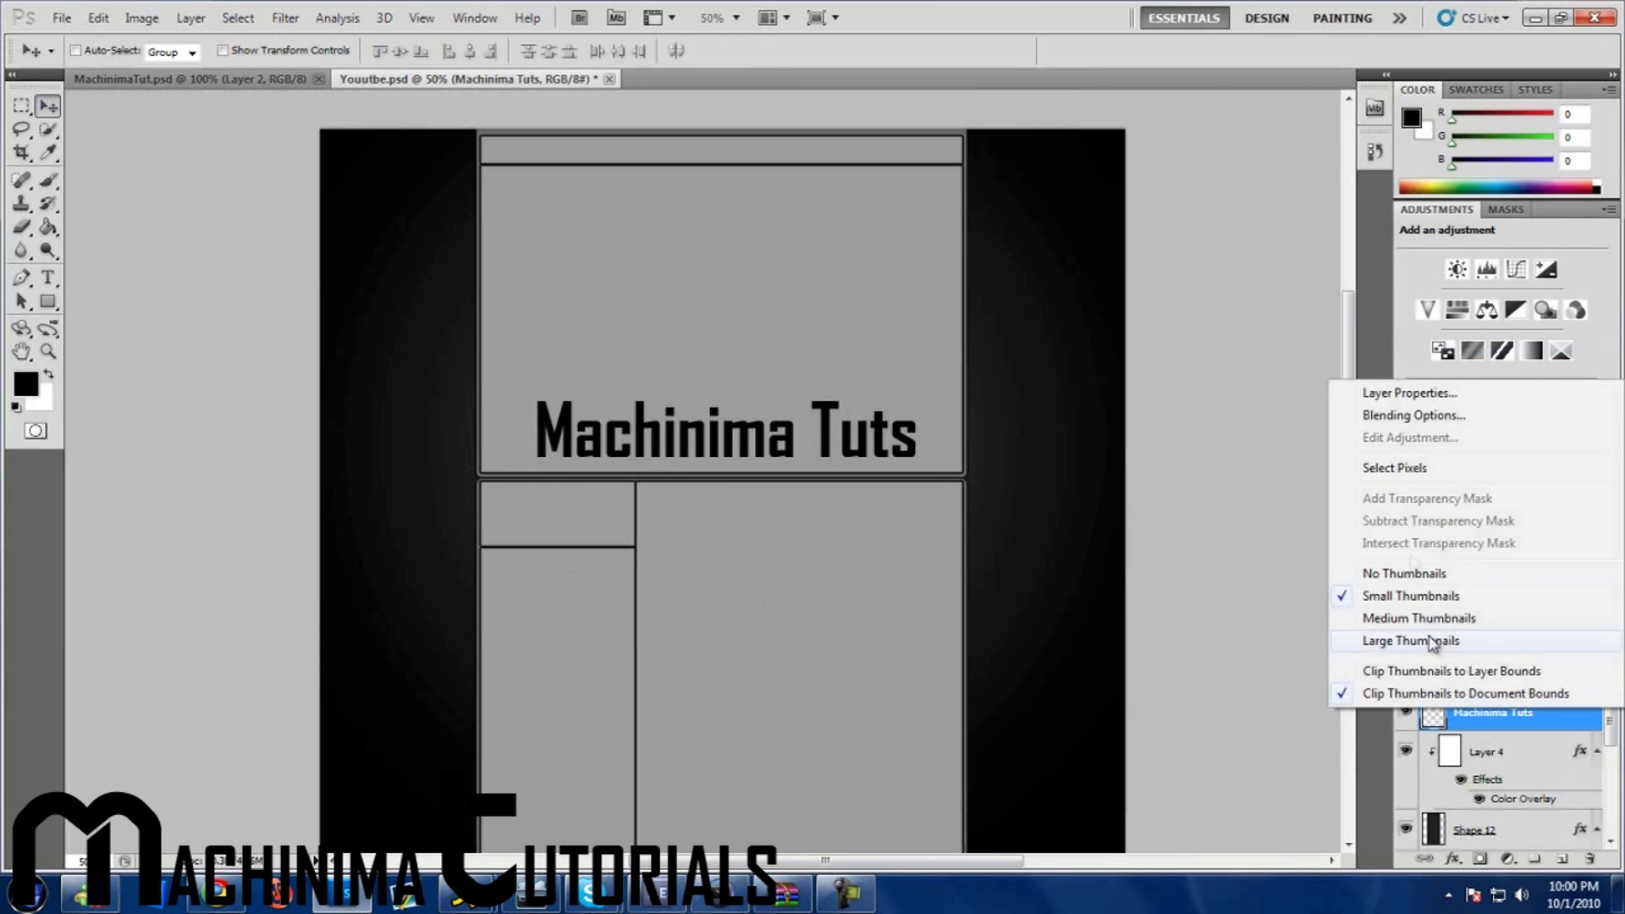
{"action": "left_click", "coordinate": [1415, 465]}
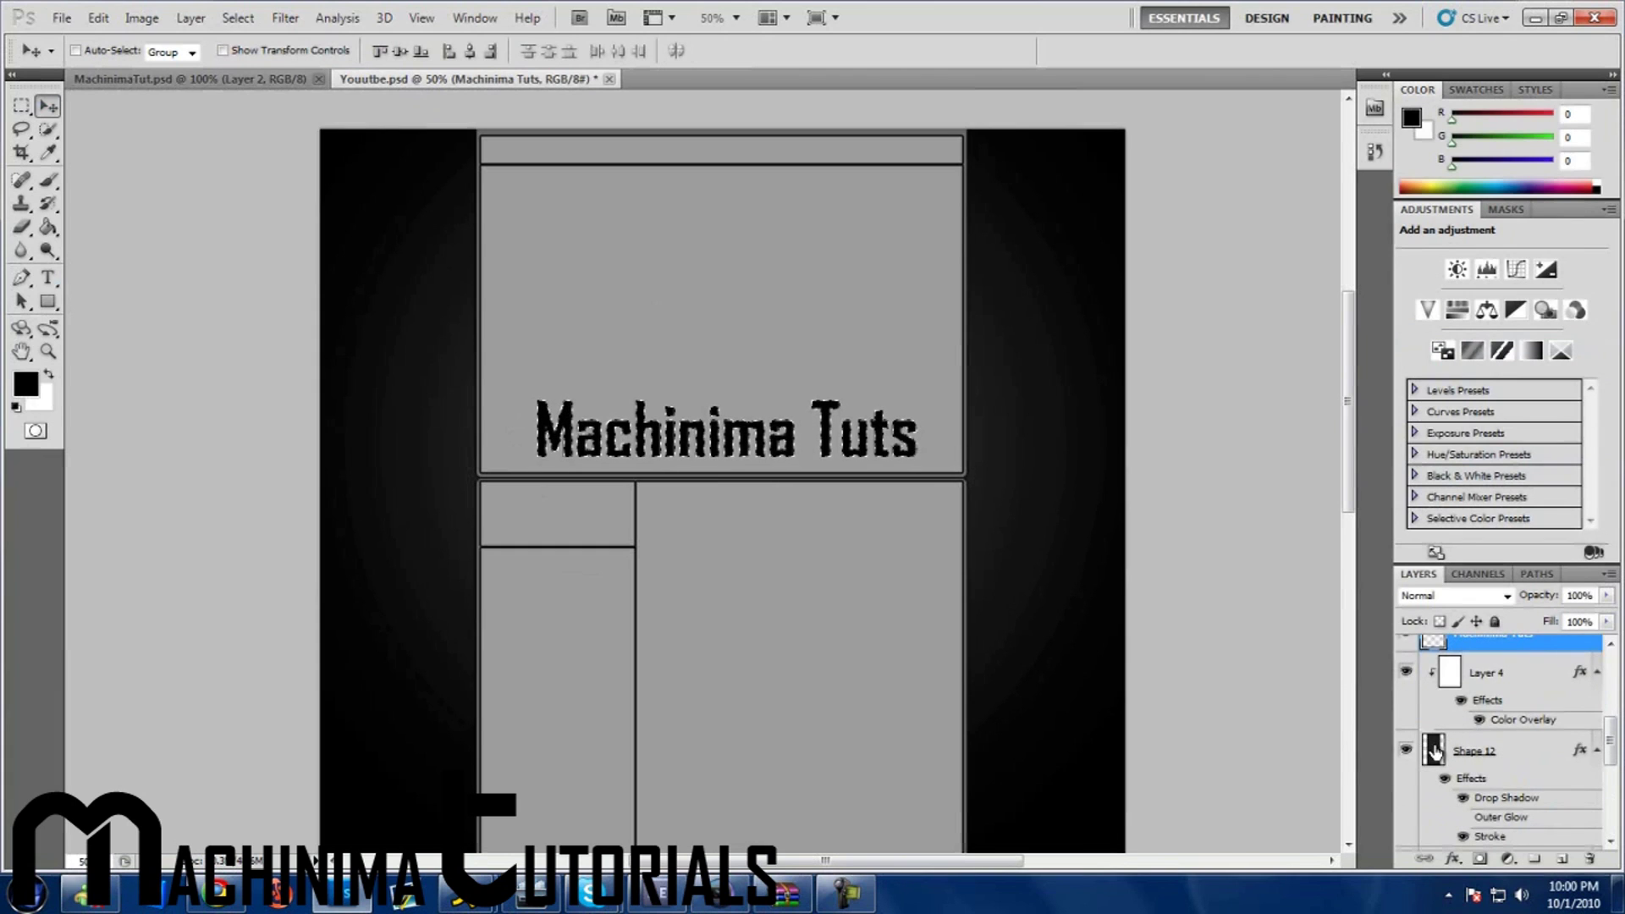
Toggle Shape 12's visibility to compare, then clear the selection.
{"action": "left_click", "coordinate": [1439, 751]}
{"action": "left_click", "coordinate": [1407, 755]}
{"action": "left_click", "coordinate": [1407, 754]}
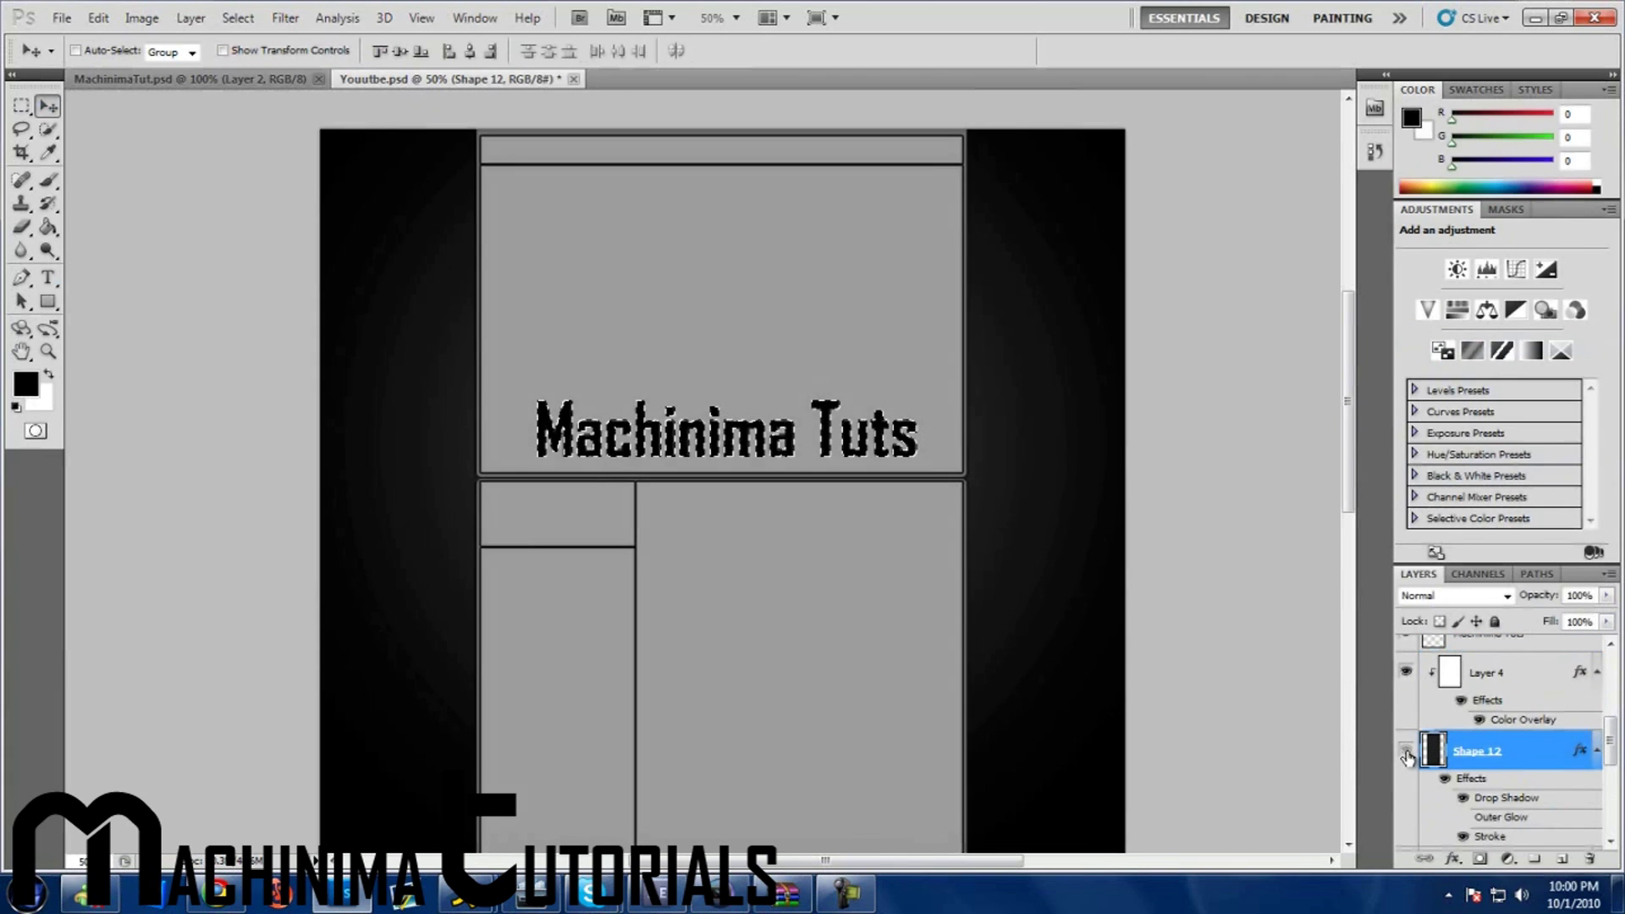
{"action": "left_click", "coordinate": [1407, 755]}
{"action": "left_click", "coordinate": [1407, 754]}
{"action": "key", "text": "ctrl+d"}
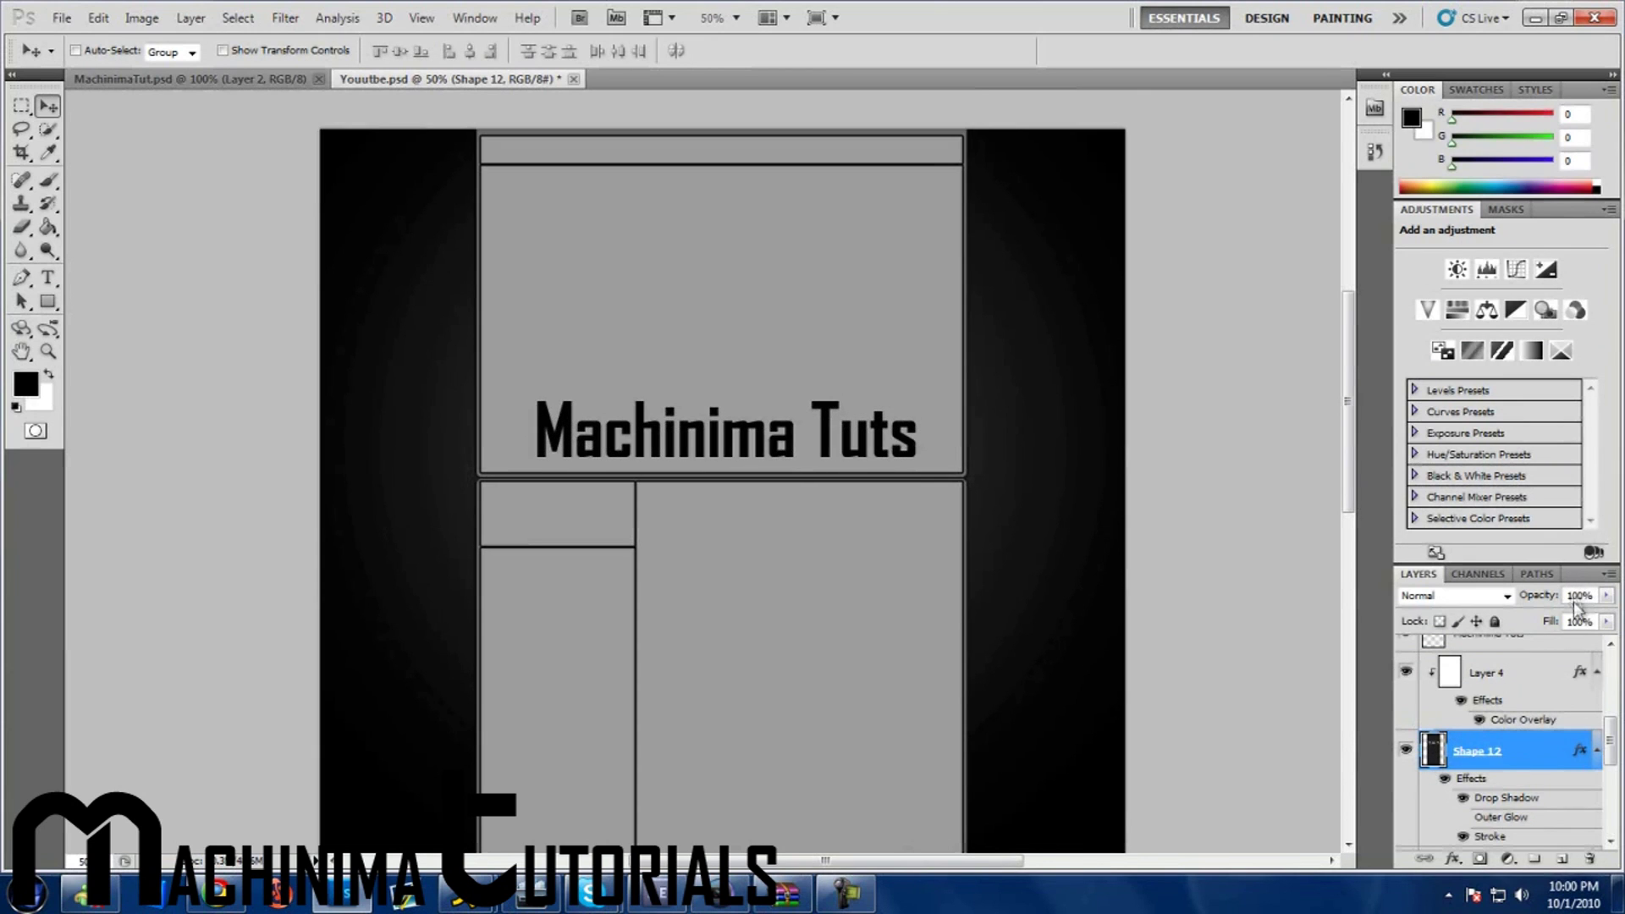
Move the Machinima Tuts layer down to sit directly above Shape 7.
{"action": "left_click_drag", "start_coordinate": [1611, 745], "coordinate": [1611, 718]}
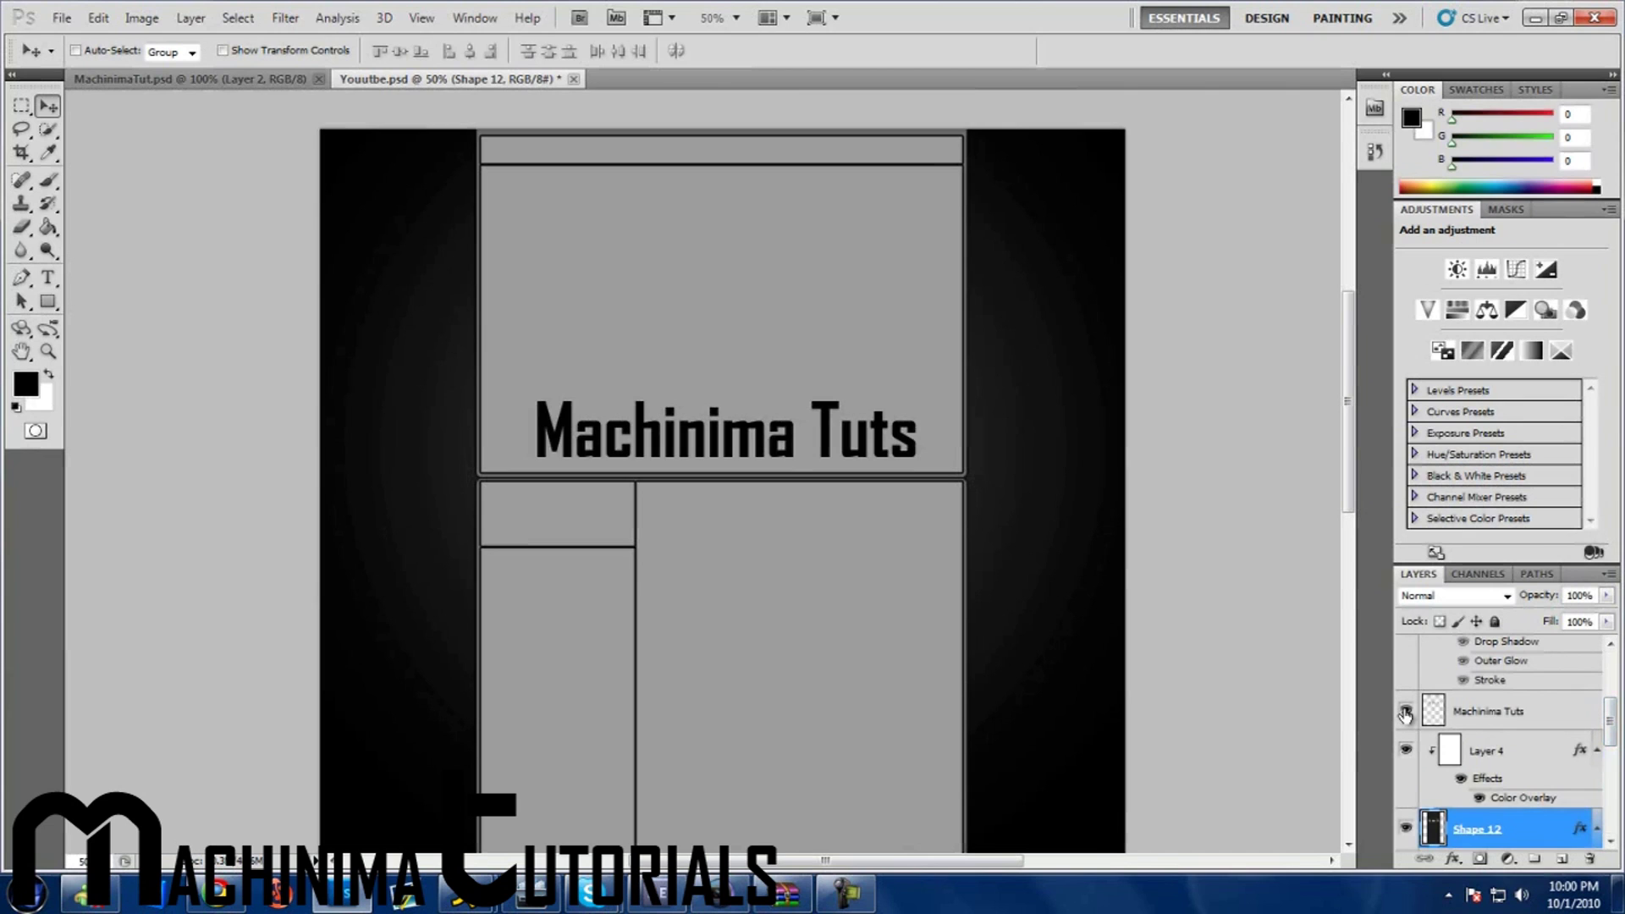
{"action": "left_click", "coordinate": [1406, 713]}
{"action": "left_click", "coordinate": [1406, 713]}
{"action": "left_click", "coordinate": [1406, 713]}
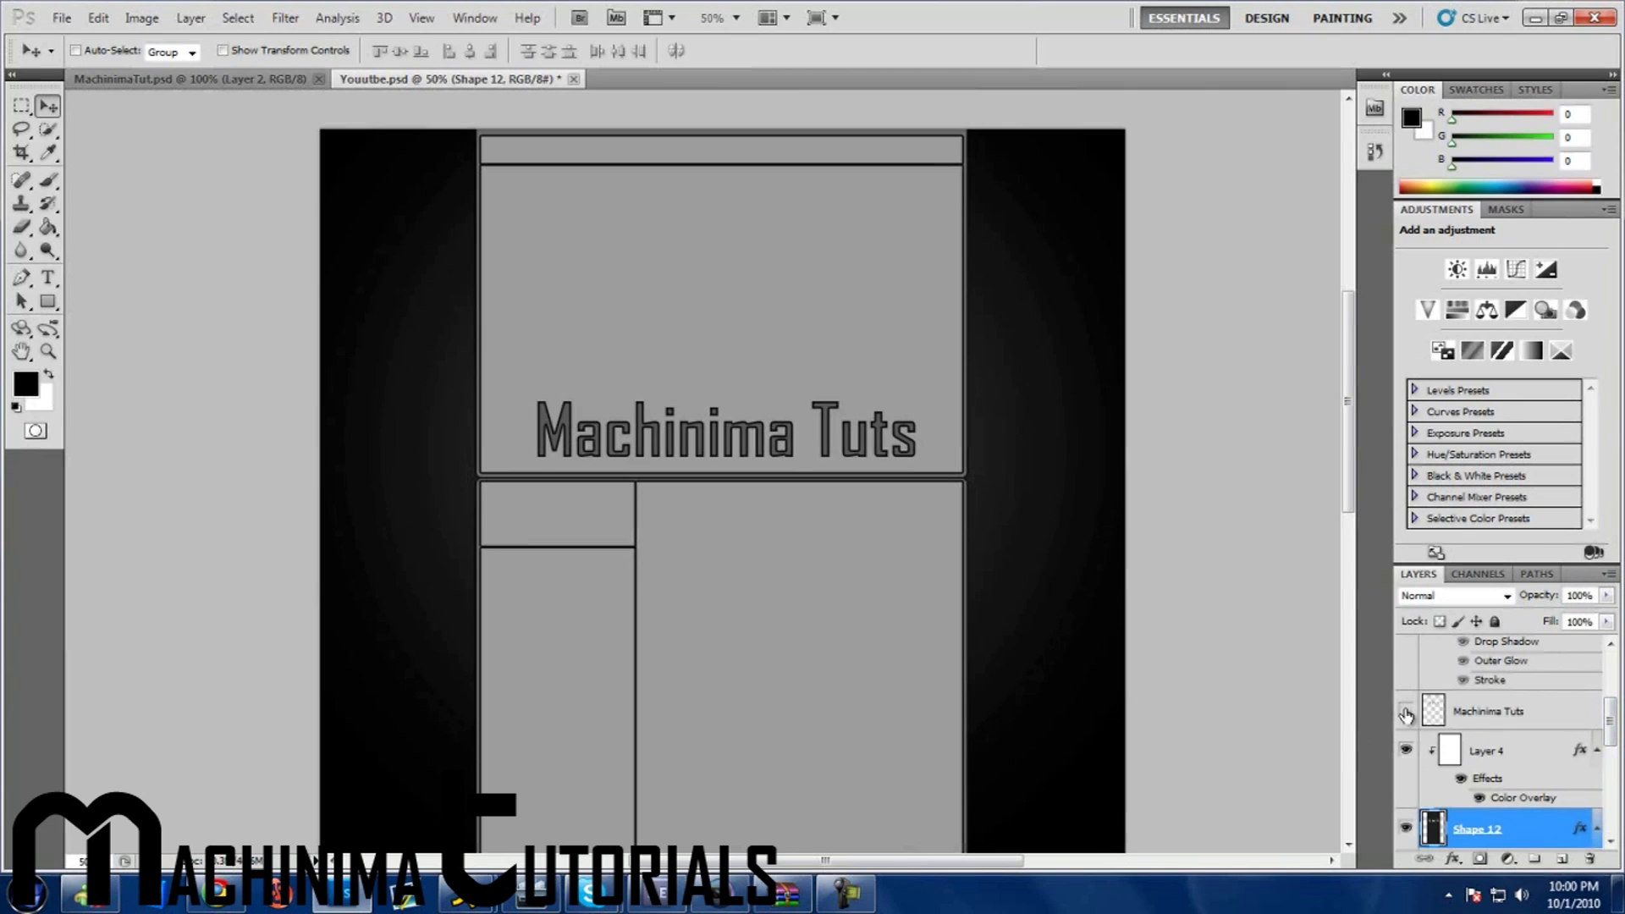
{"action": "left_click_drag", "start_coordinate": [1449, 713], "coordinate": [1507, 687]}
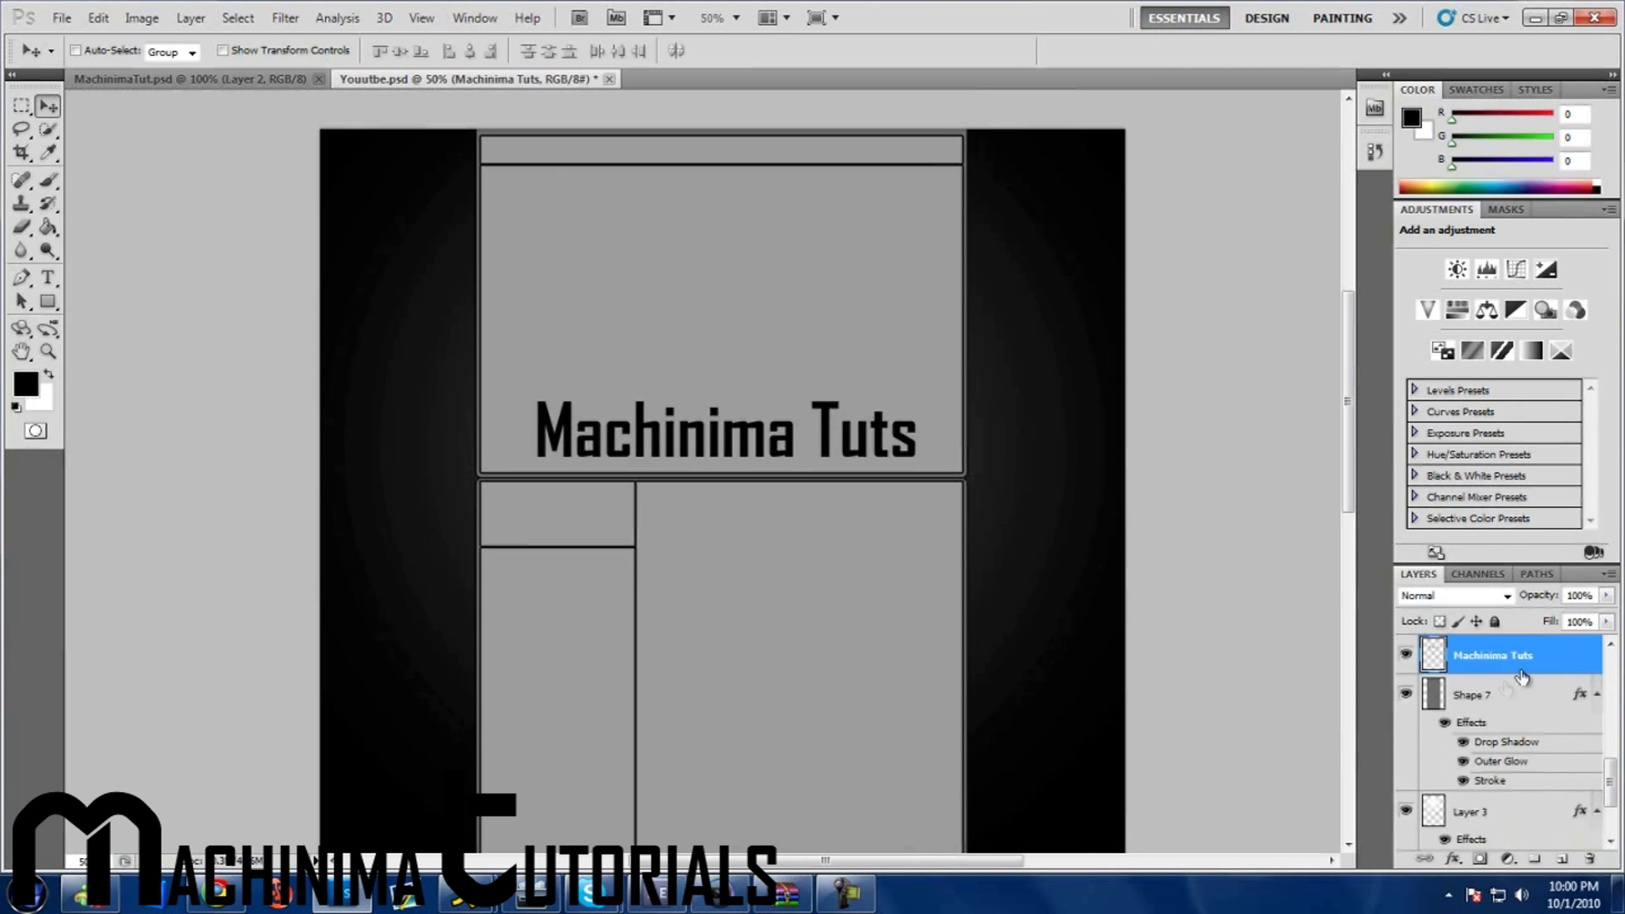
{"action": "double_click", "coordinate": [1542, 663]}
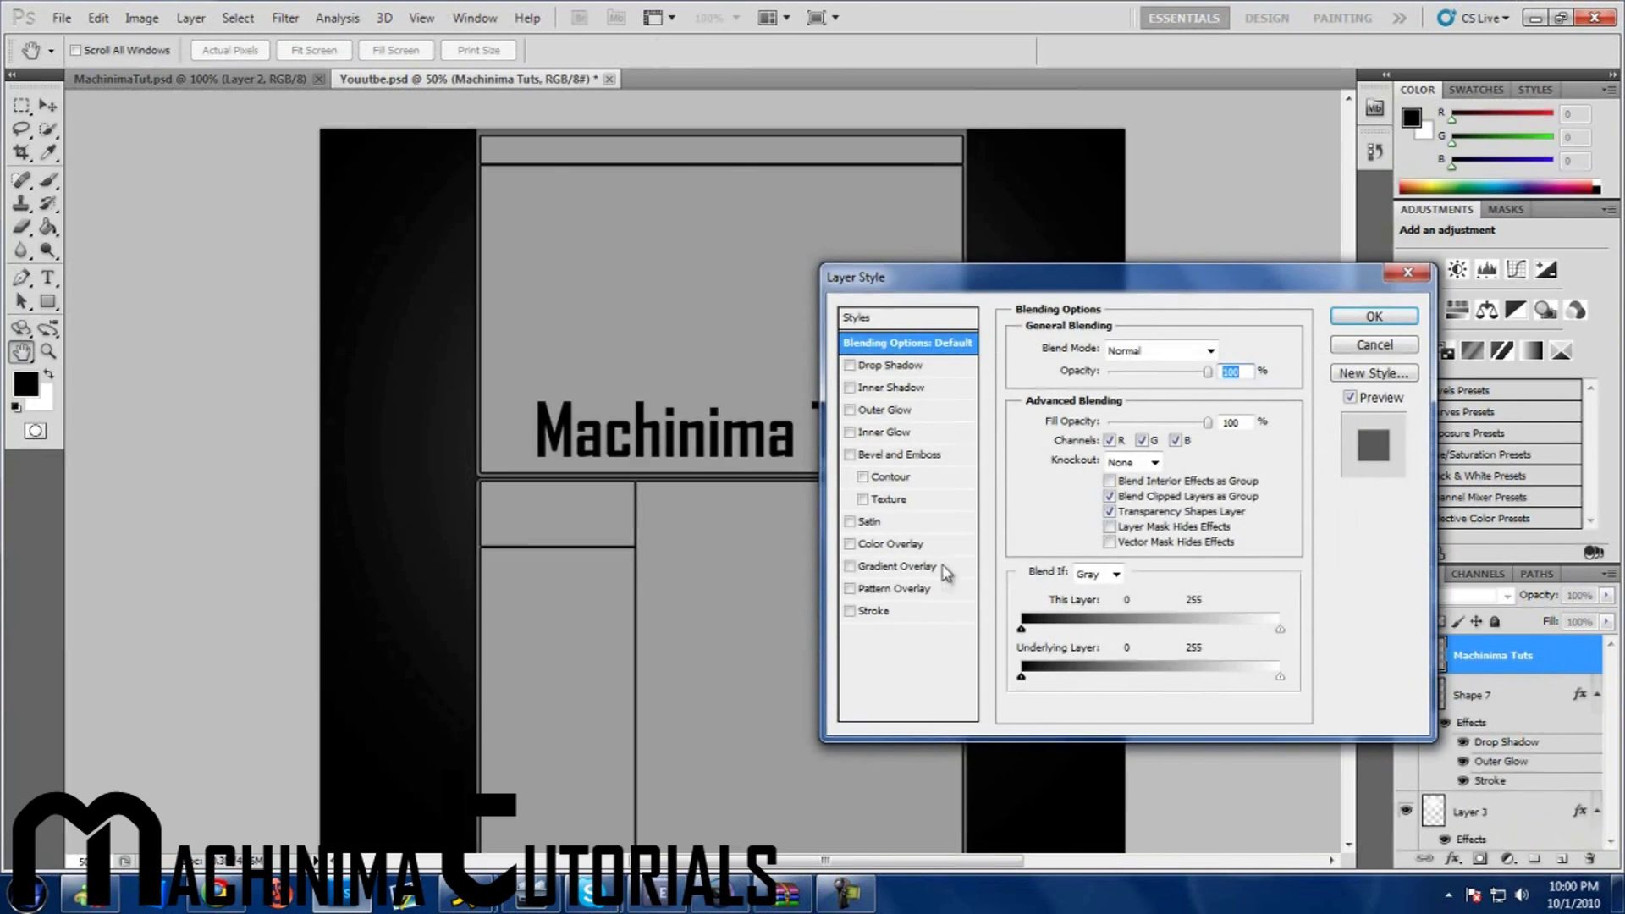
{"action": "left_click", "coordinate": [929, 543]}
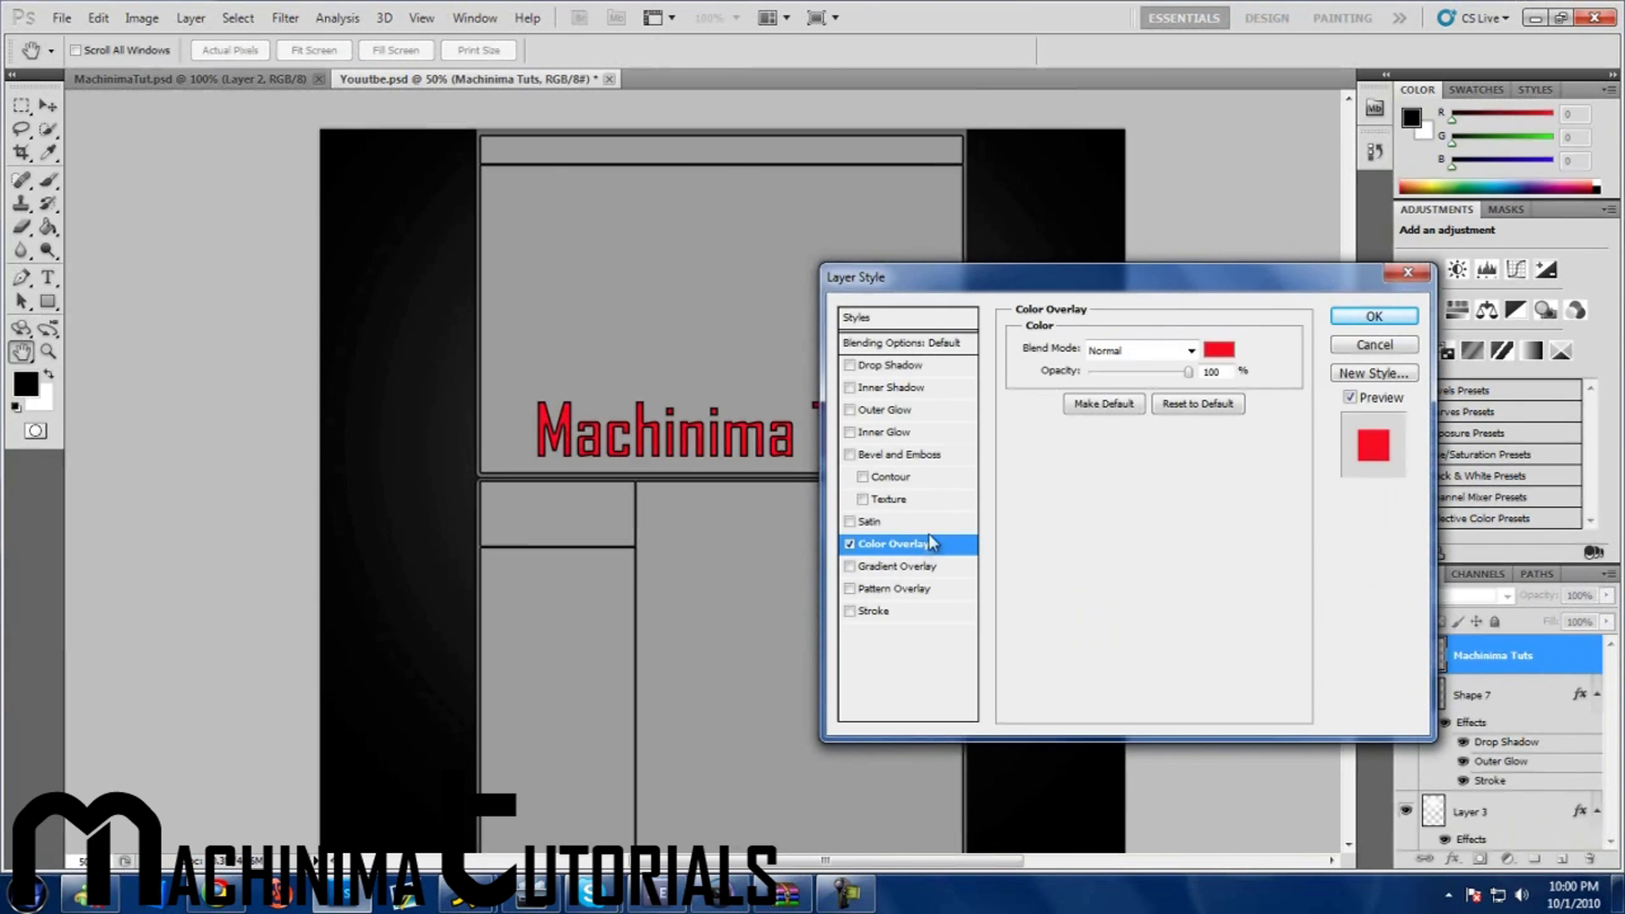
{"action": "left_click", "coordinate": [1219, 349]}
{"action": "left_click", "coordinate": [1198, 436]}
{"action": "left_click_drag", "start_coordinate": [1198, 437], "coordinate": [1185, 508]}
{"action": "left_click", "coordinate": [1598, 359]}
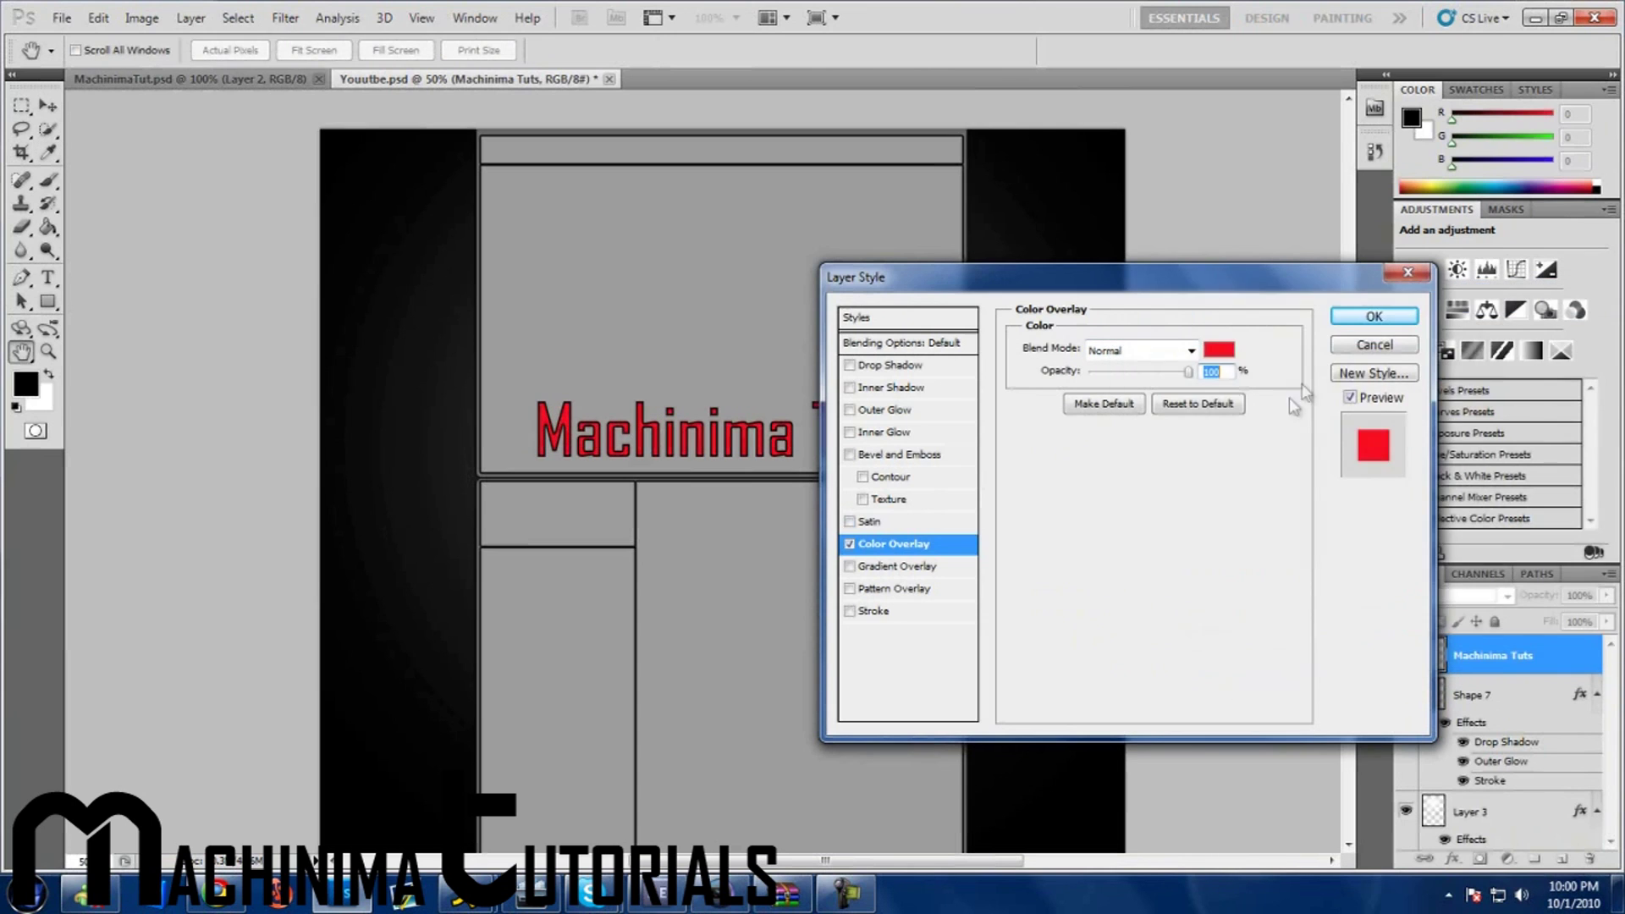
{"action": "left_click", "coordinate": [1365, 354]}
{"action": "left_click", "coordinate": [872, 561], "text": "ctrl"}
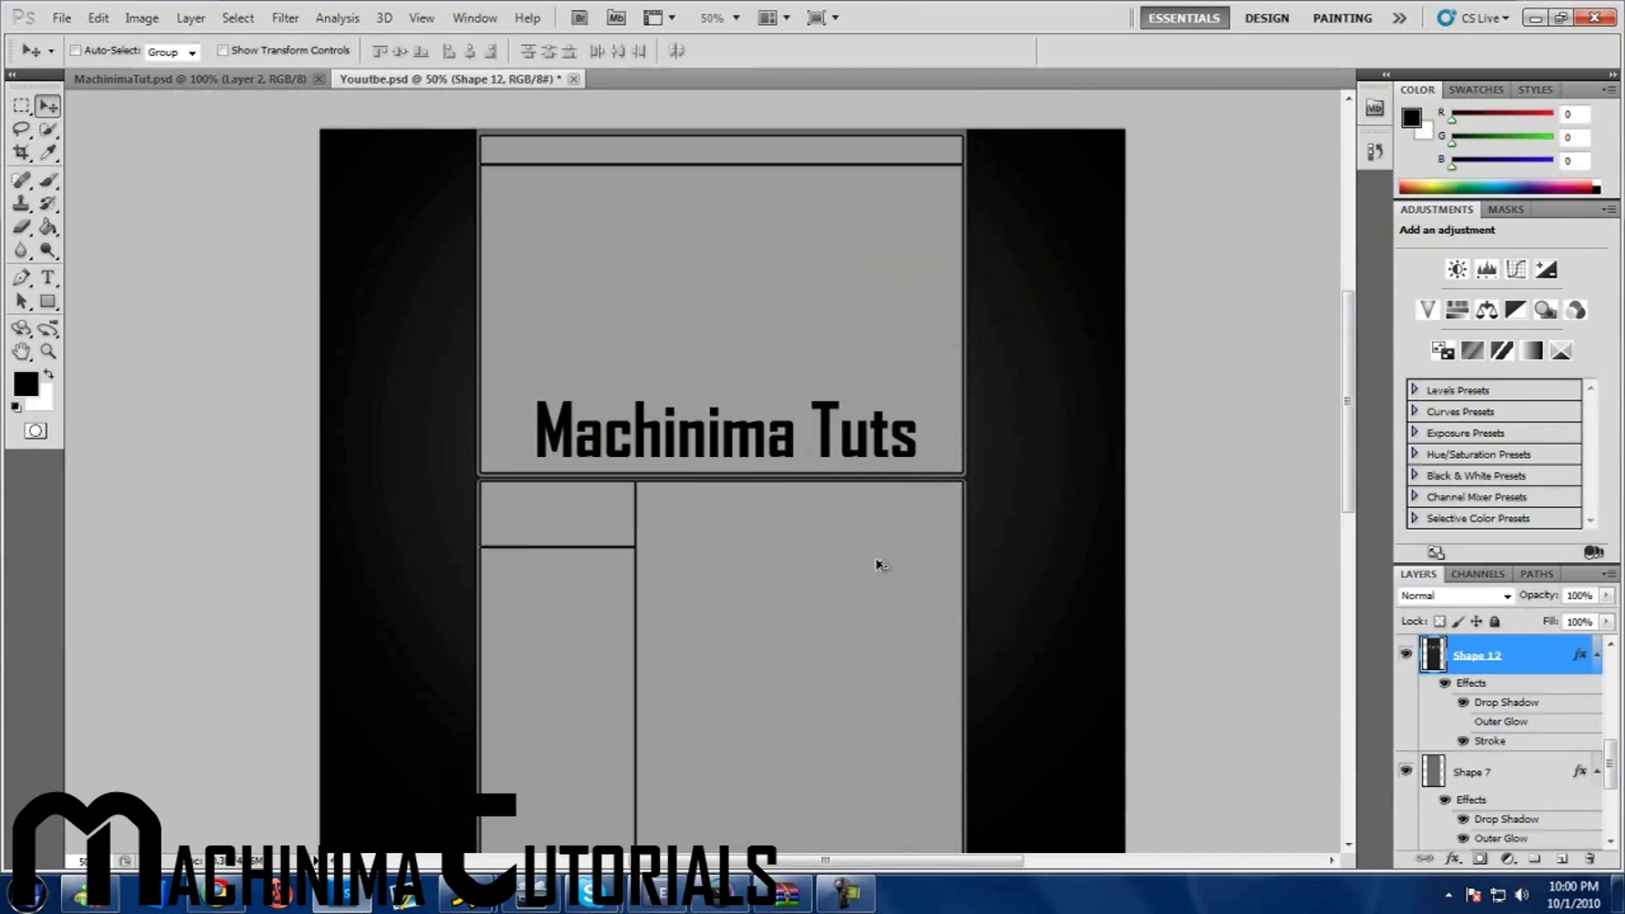
Delete the Machinima Tuts text layer.
{"action": "scroll", "coordinate": [1530, 686], "scroll_direction": "up", "scroll_amount": 2}
{"action": "left_click", "coordinate": [1535, 674]}
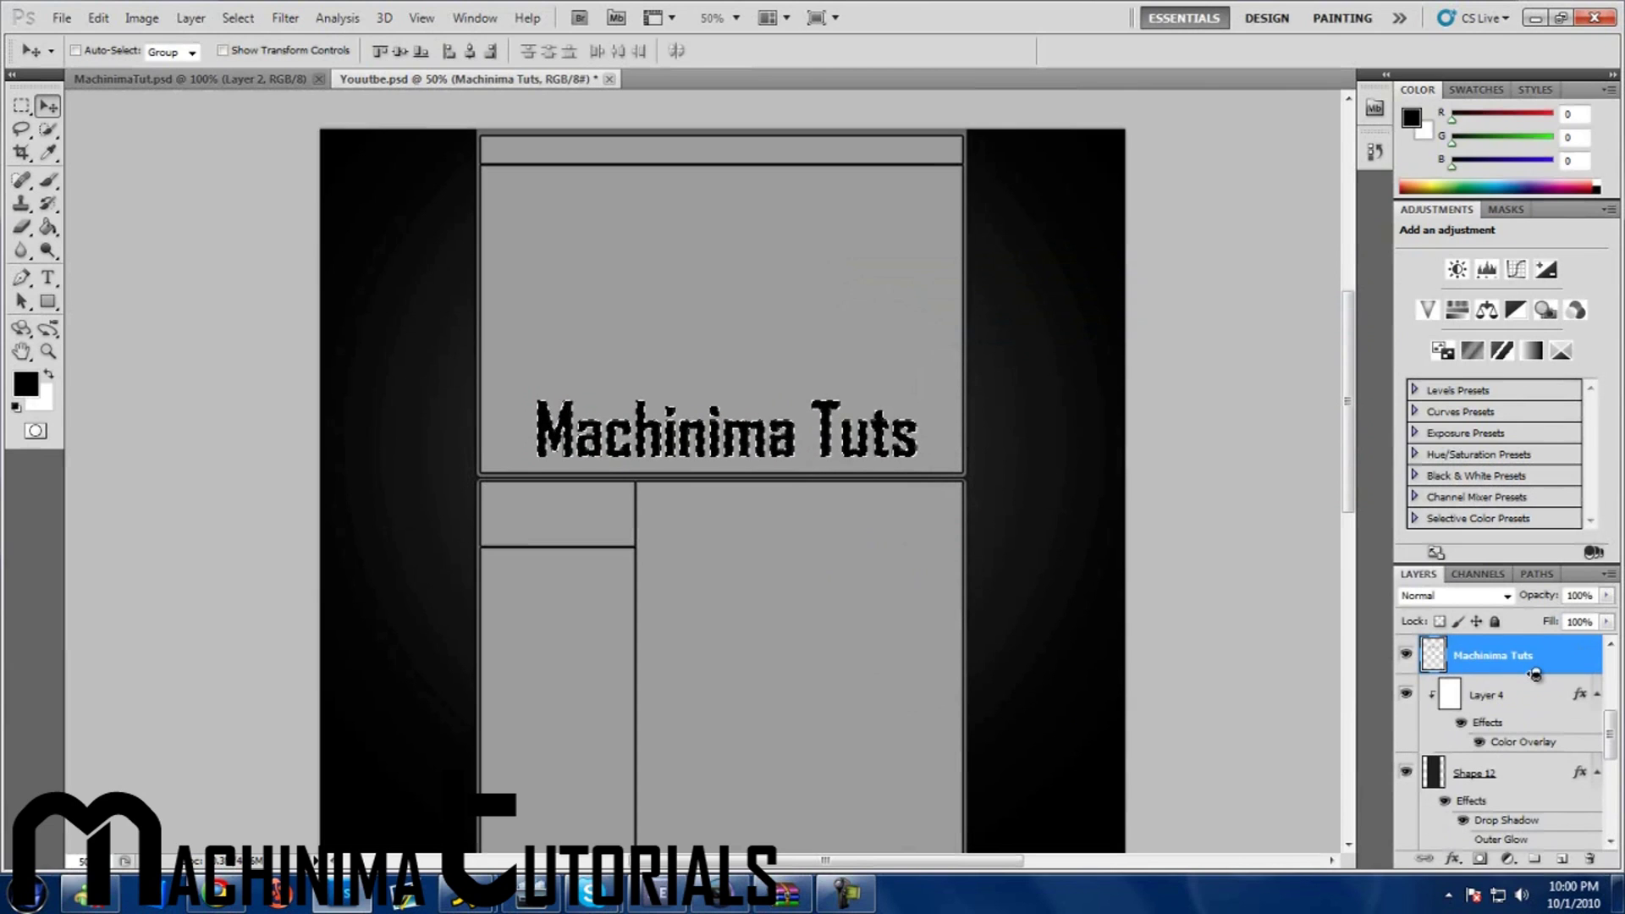
{"action": "key", "text": "Delete"}
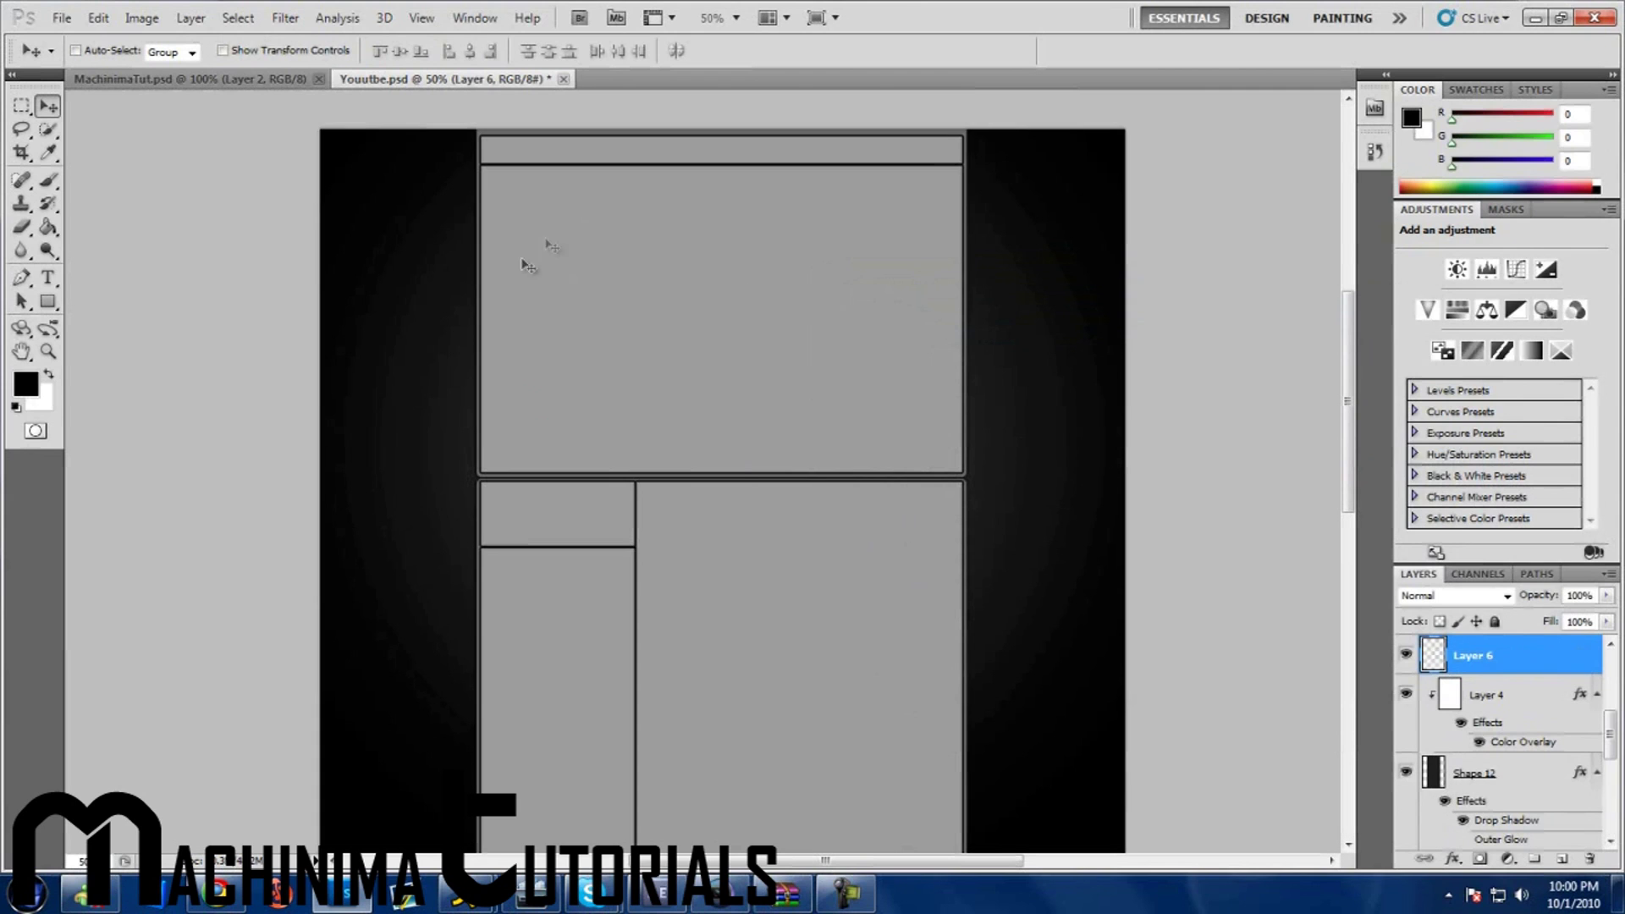
{"action": "scroll", "coordinate": [1532, 710], "scroll_direction": "down", "scroll_amount": 2}
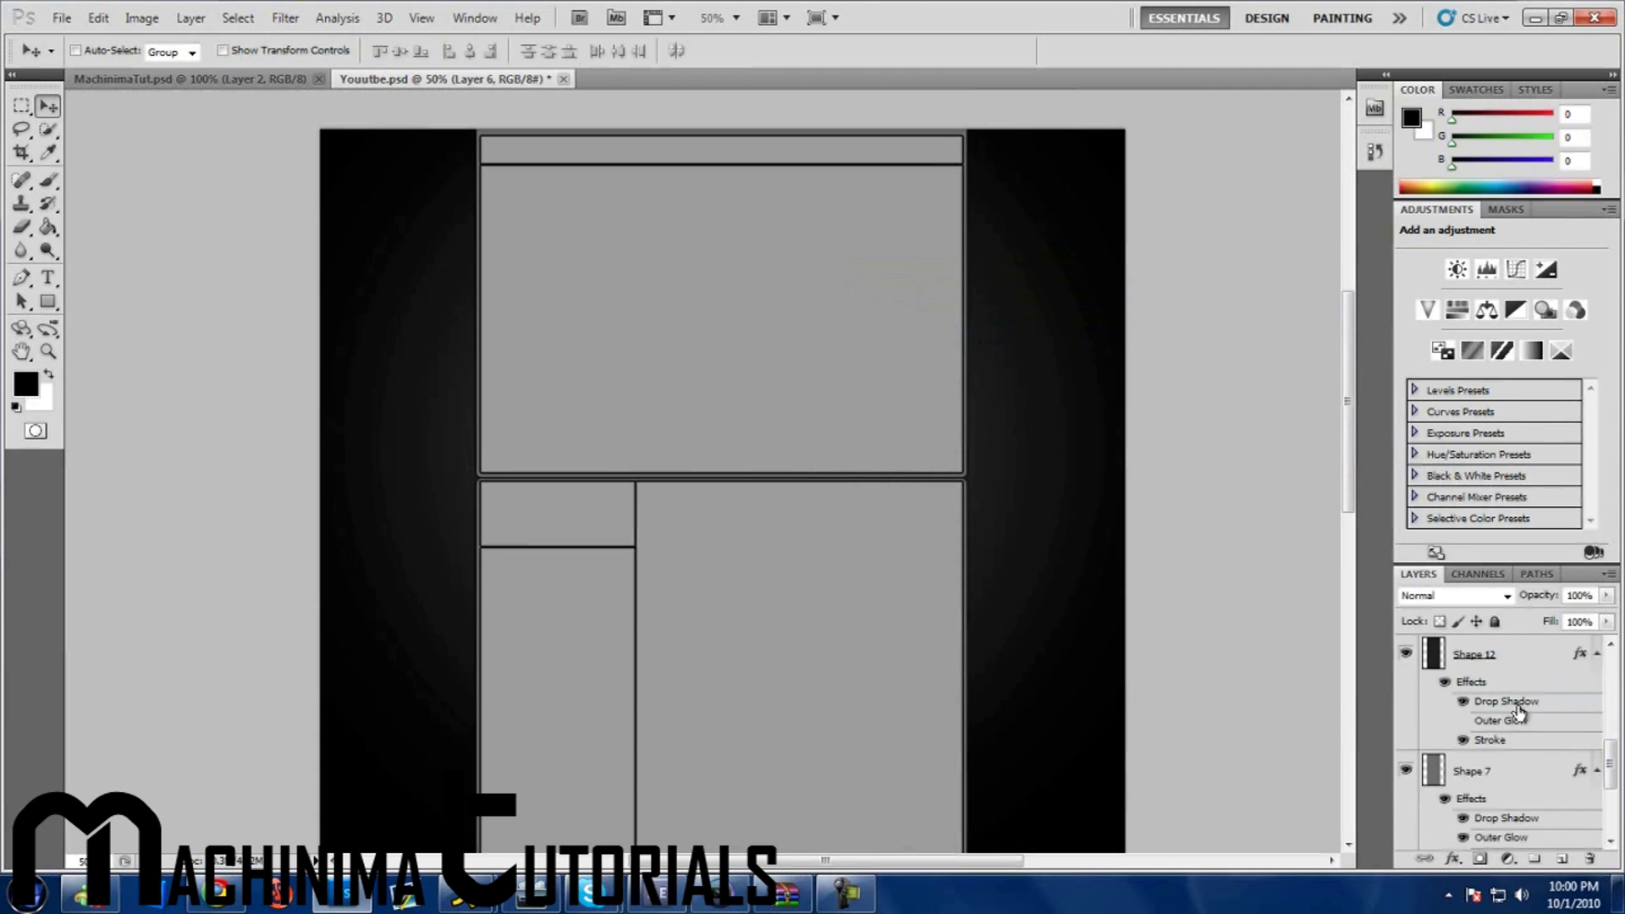
{"action": "scroll", "coordinate": [1524, 709], "scroll_direction": "up", "scroll_amount": 1}
Copy Shape 12's layer style, then turn off its Drop Shadow and Stroke.
{"action": "left_click", "coordinate": [1544, 733]}
{"action": "double_click", "coordinate": [1544, 734]}
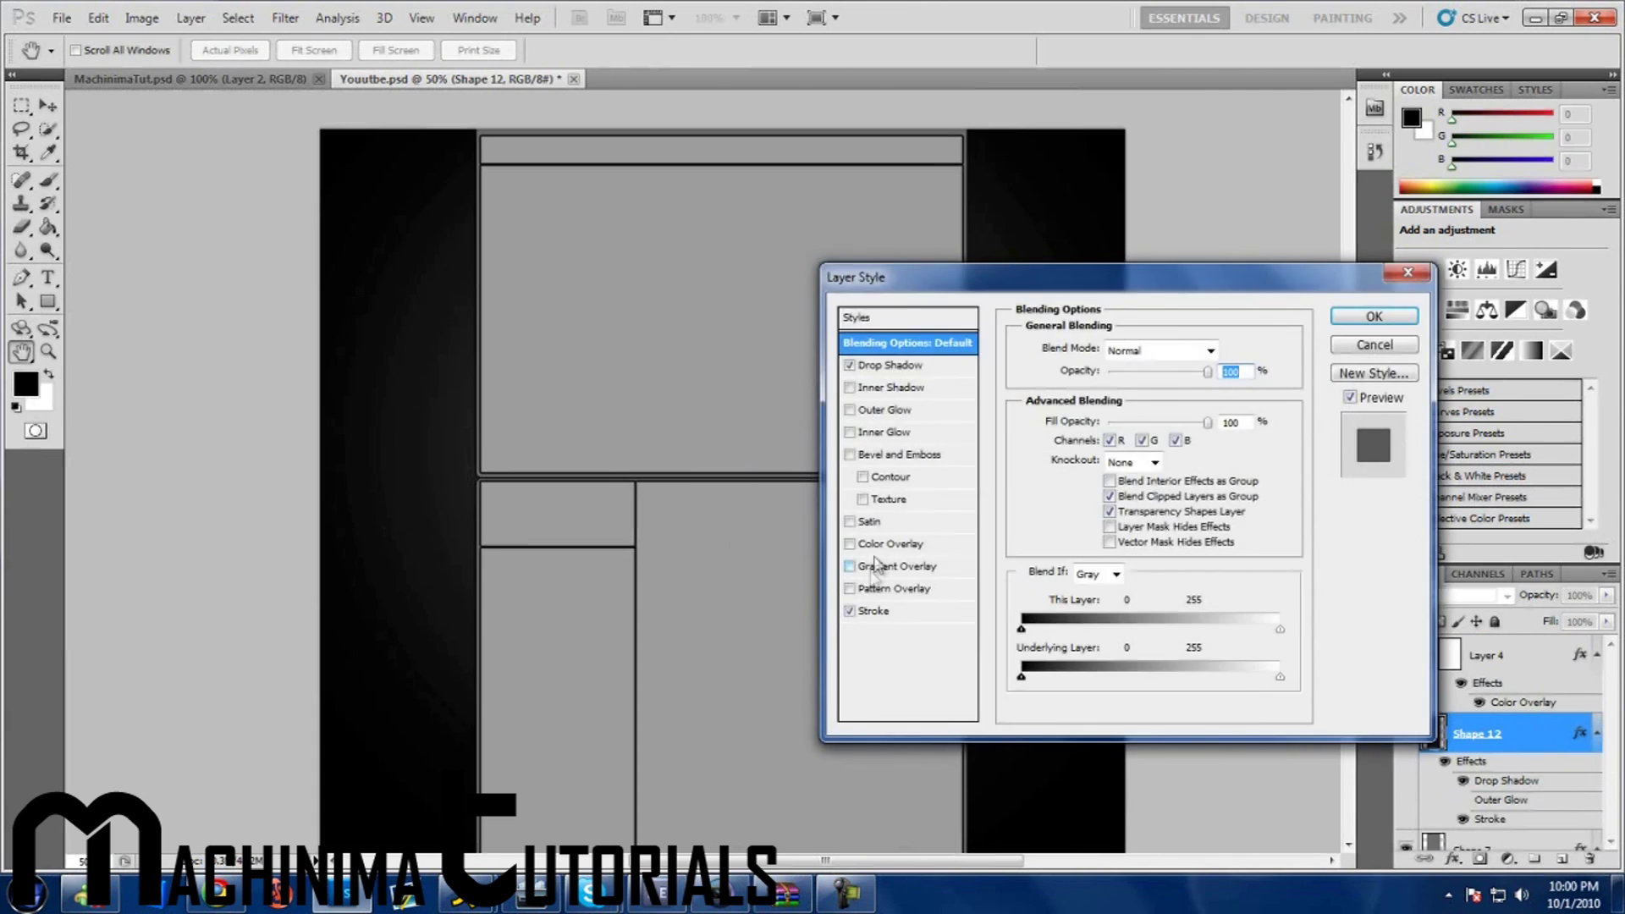
{"action": "left_click", "coordinate": [1373, 352]}
{"action": "right_click", "coordinate": [1539, 734]}
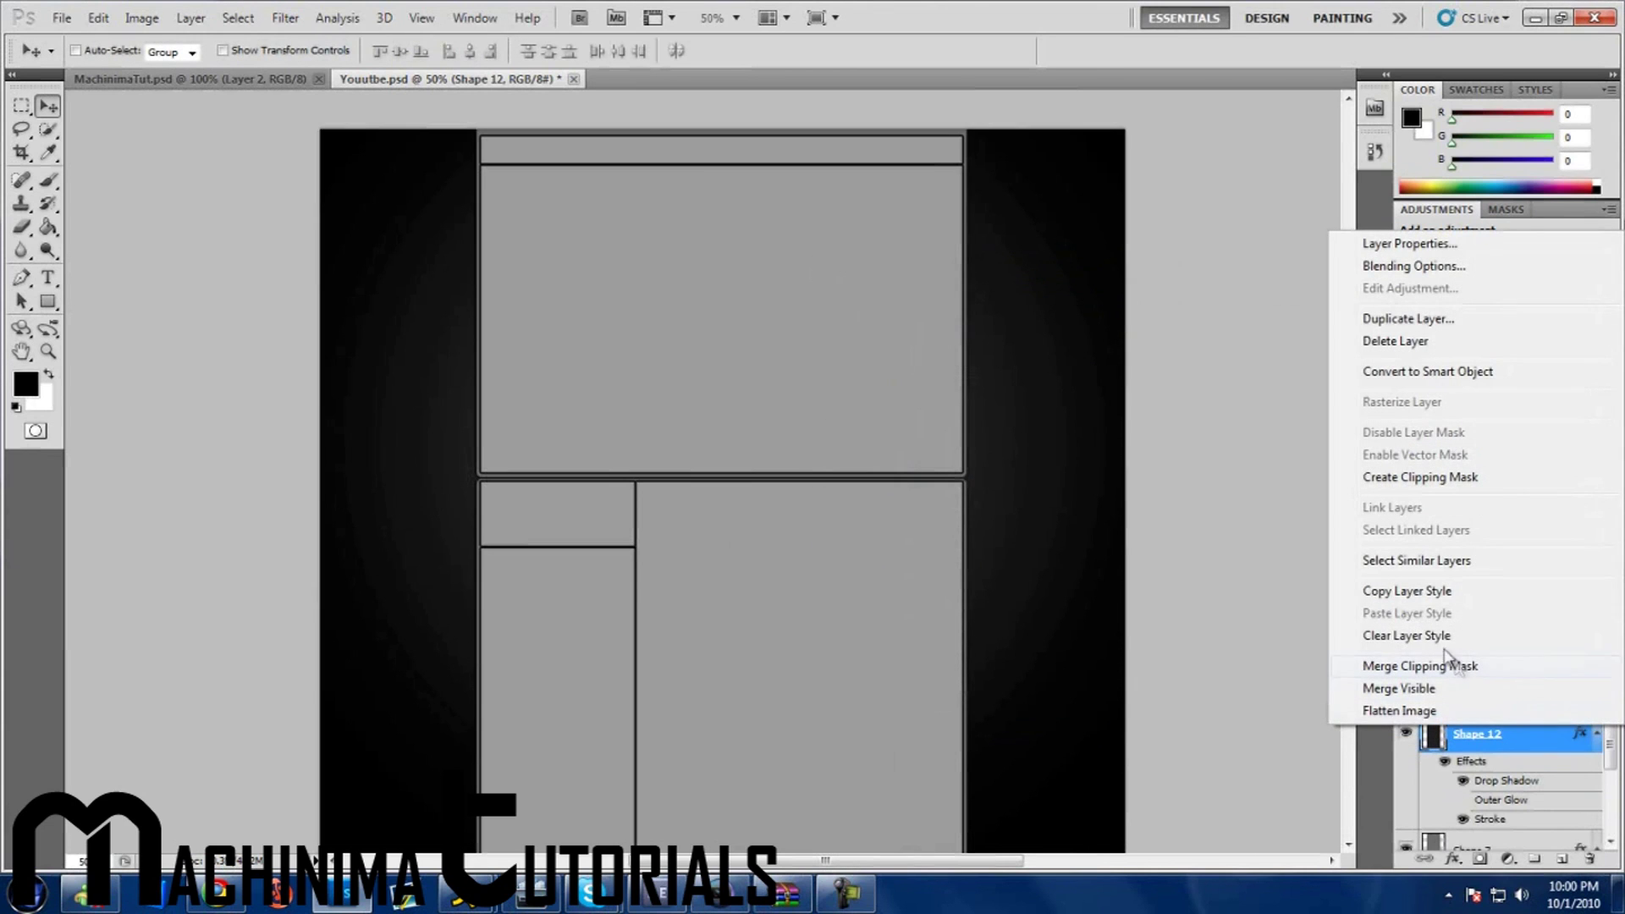
{"action": "left_click", "coordinate": [1439, 590]}
{"action": "double_click", "coordinate": [1542, 734]}
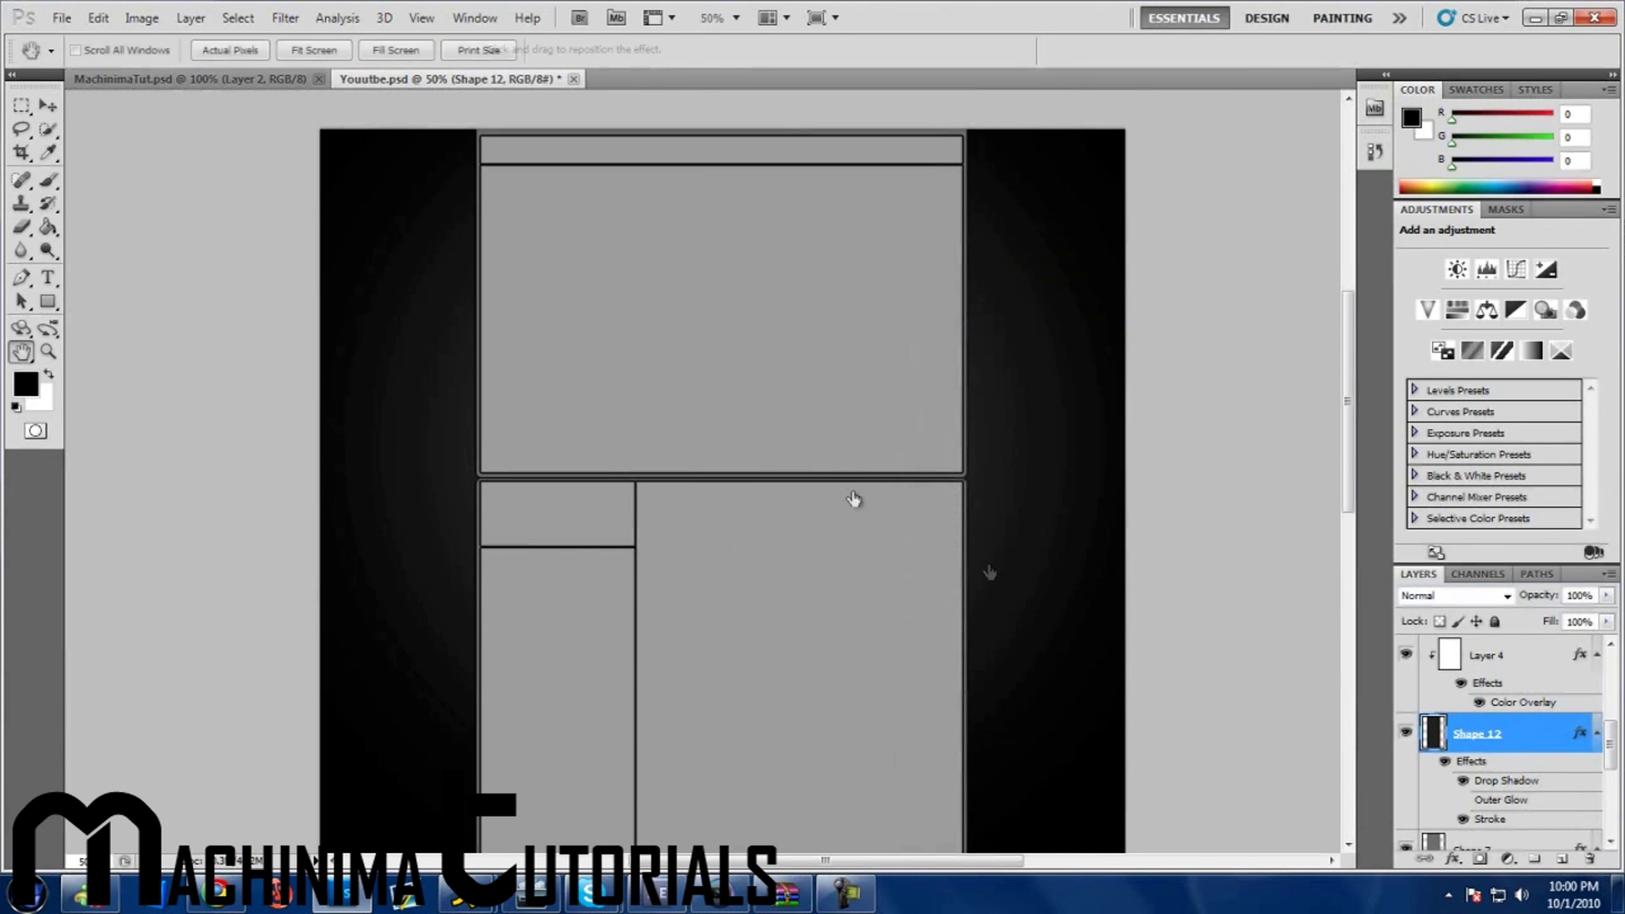
{"action": "left_click", "coordinate": [849, 365]}
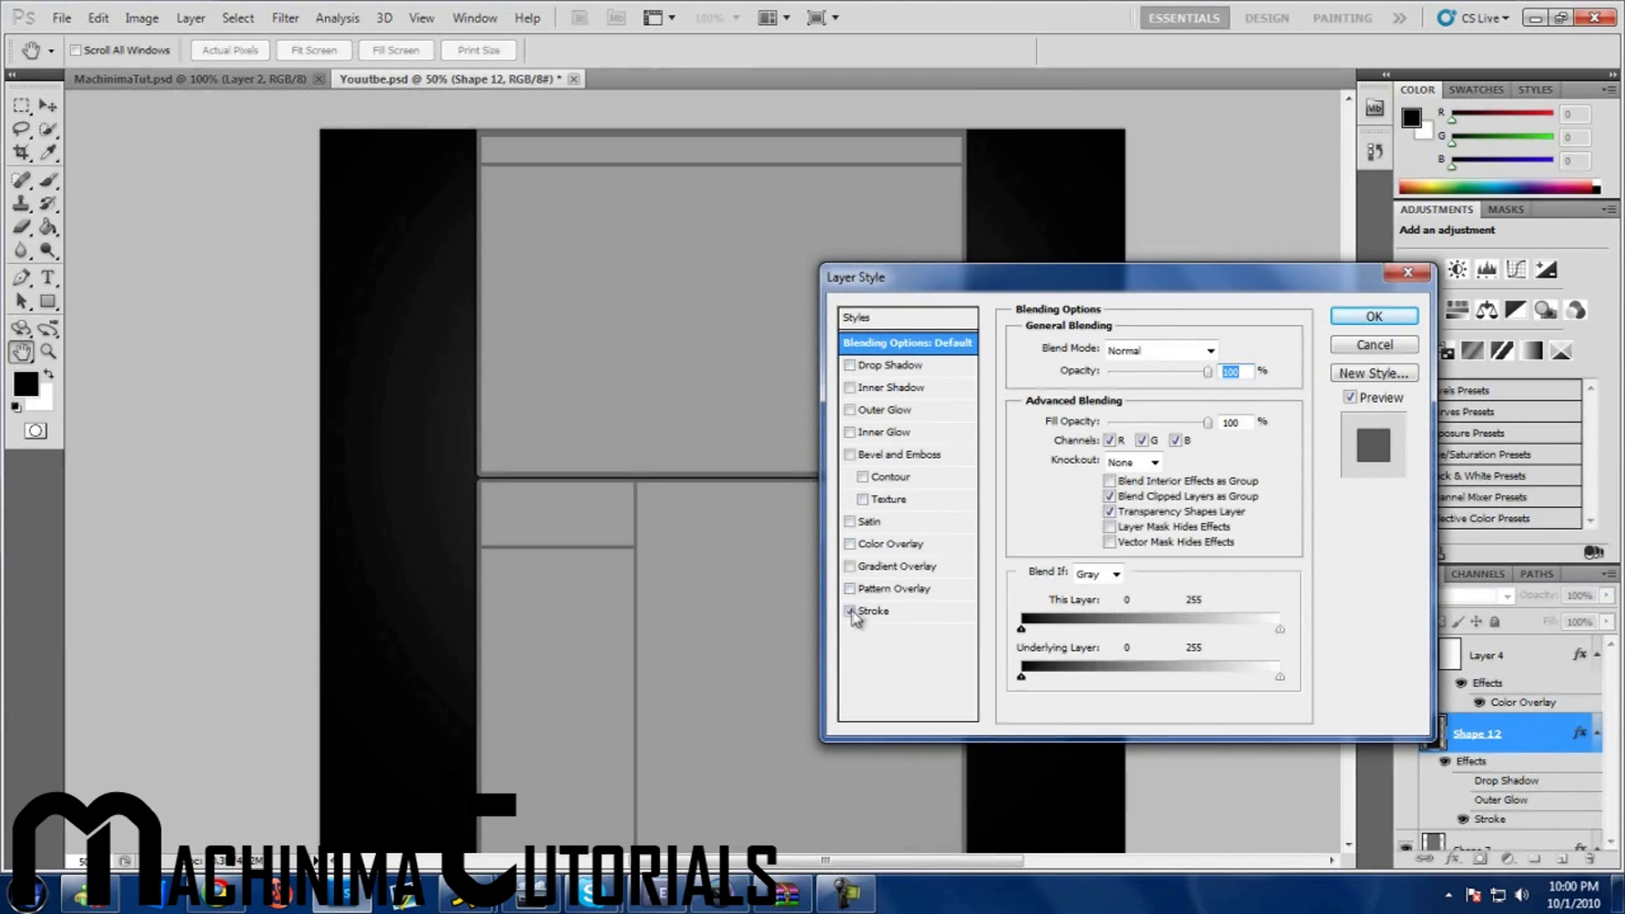
{"action": "left_click", "coordinate": [849, 611]}
{"action": "left_click", "coordinate": [1375, 317]}
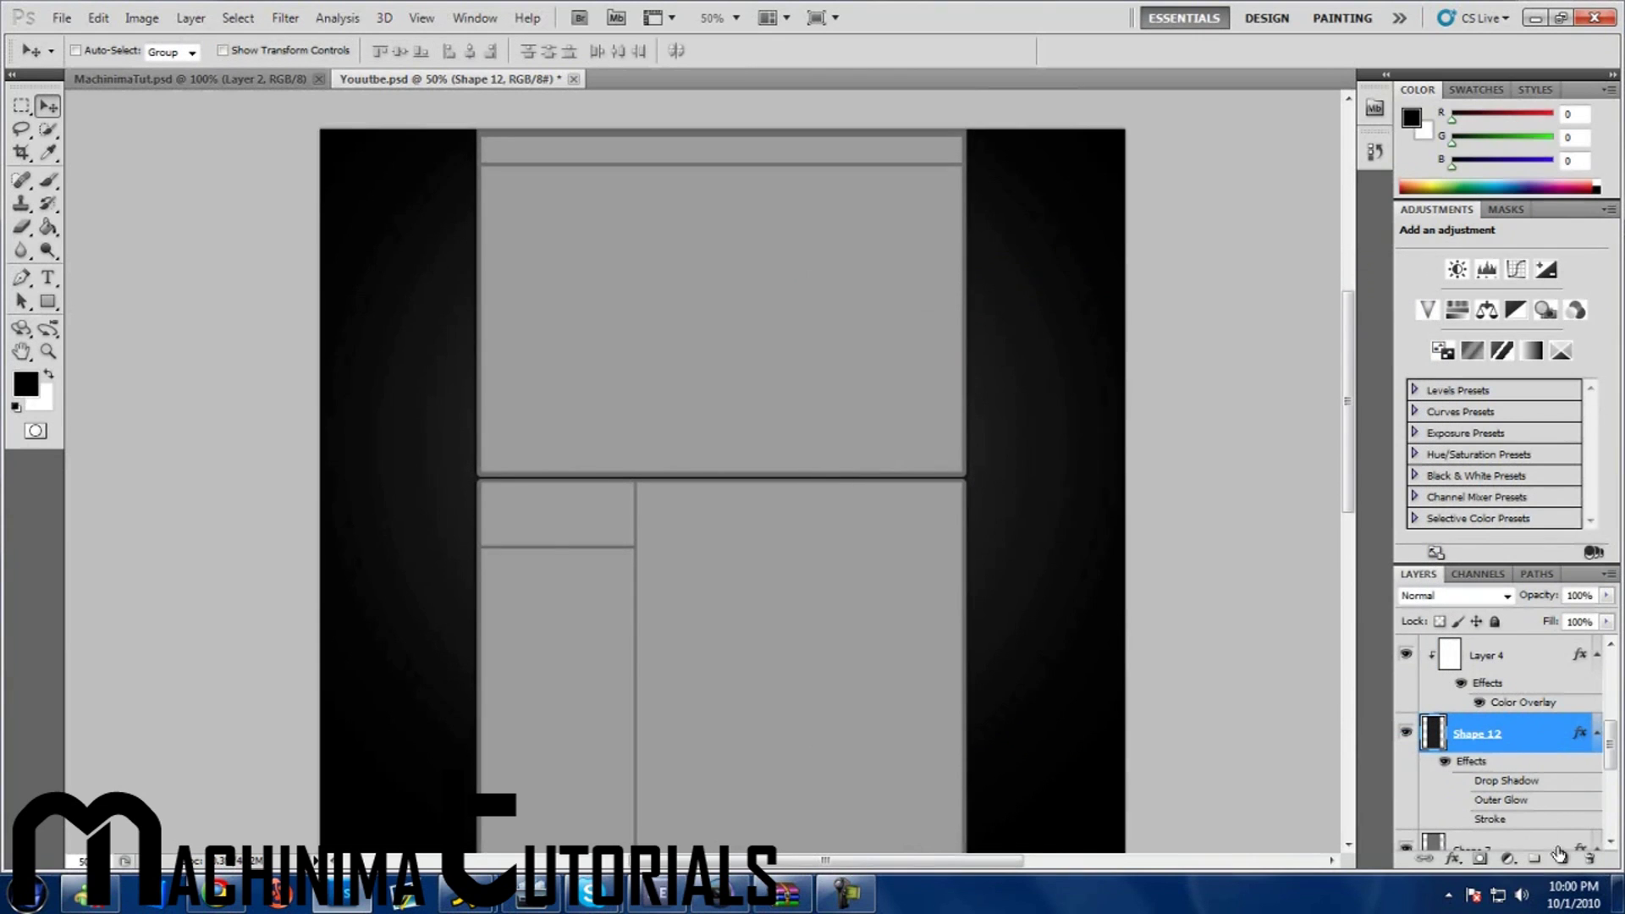
Release Layer 4's clipping mask and clip it to Shape 12 again.
{"action": "left_click", "coordinate": [1521, 666]}
{"action": "right_click", "coordinate": [1532, 659]}
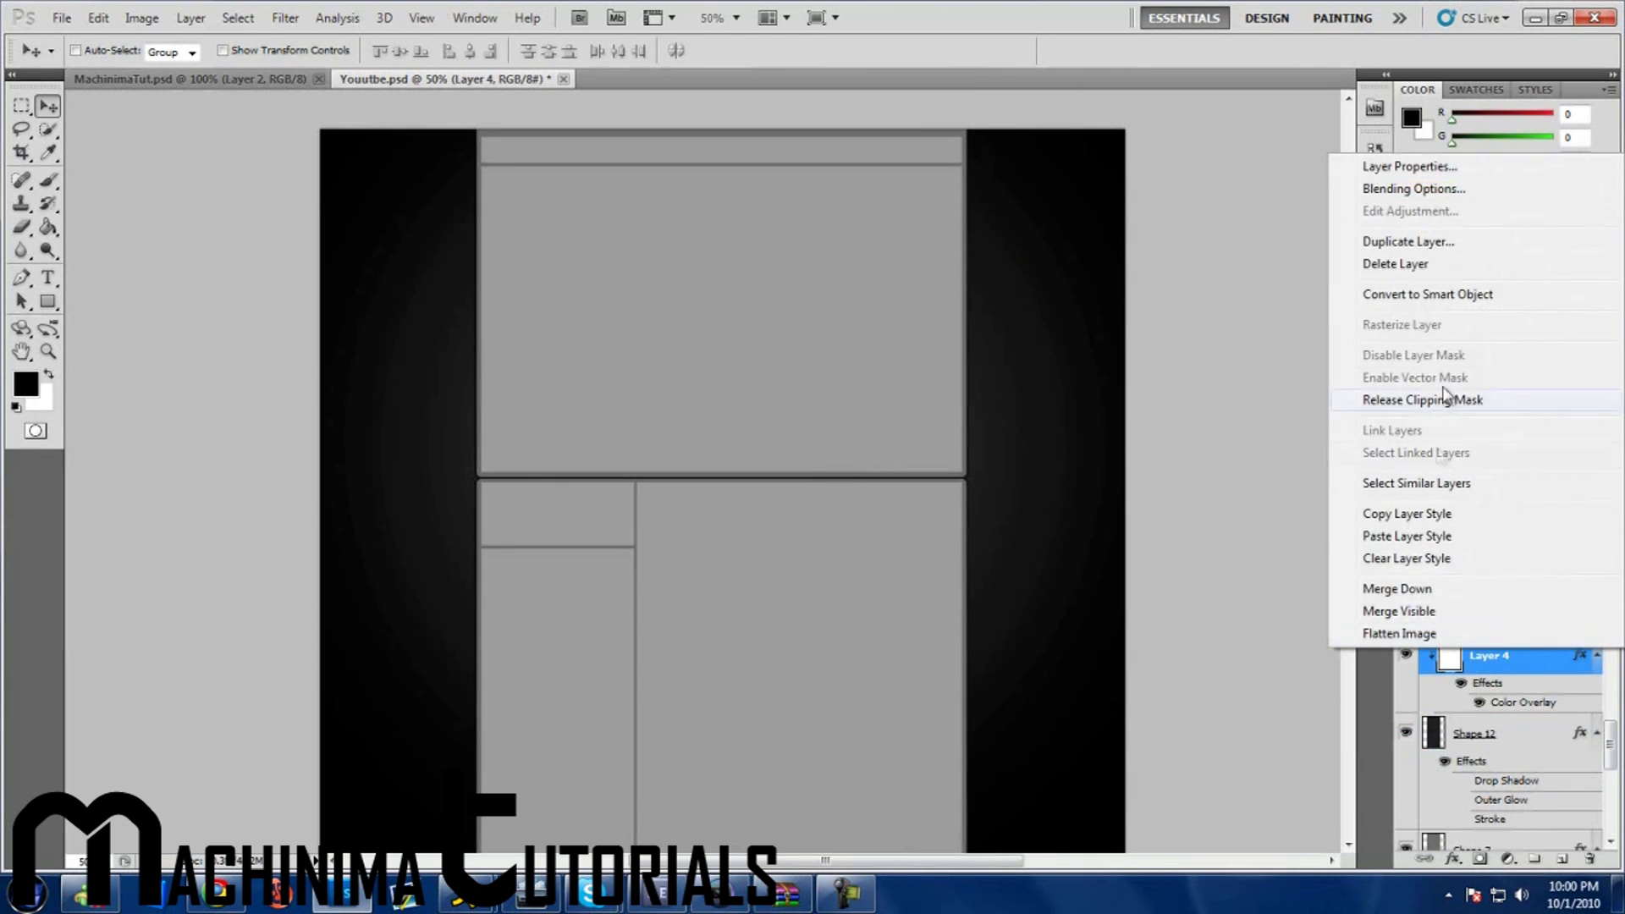
{"action": "left_click", "coordinate": [1423, 398]}
{"action": "left_click", "coordinate": [1406, 660]}
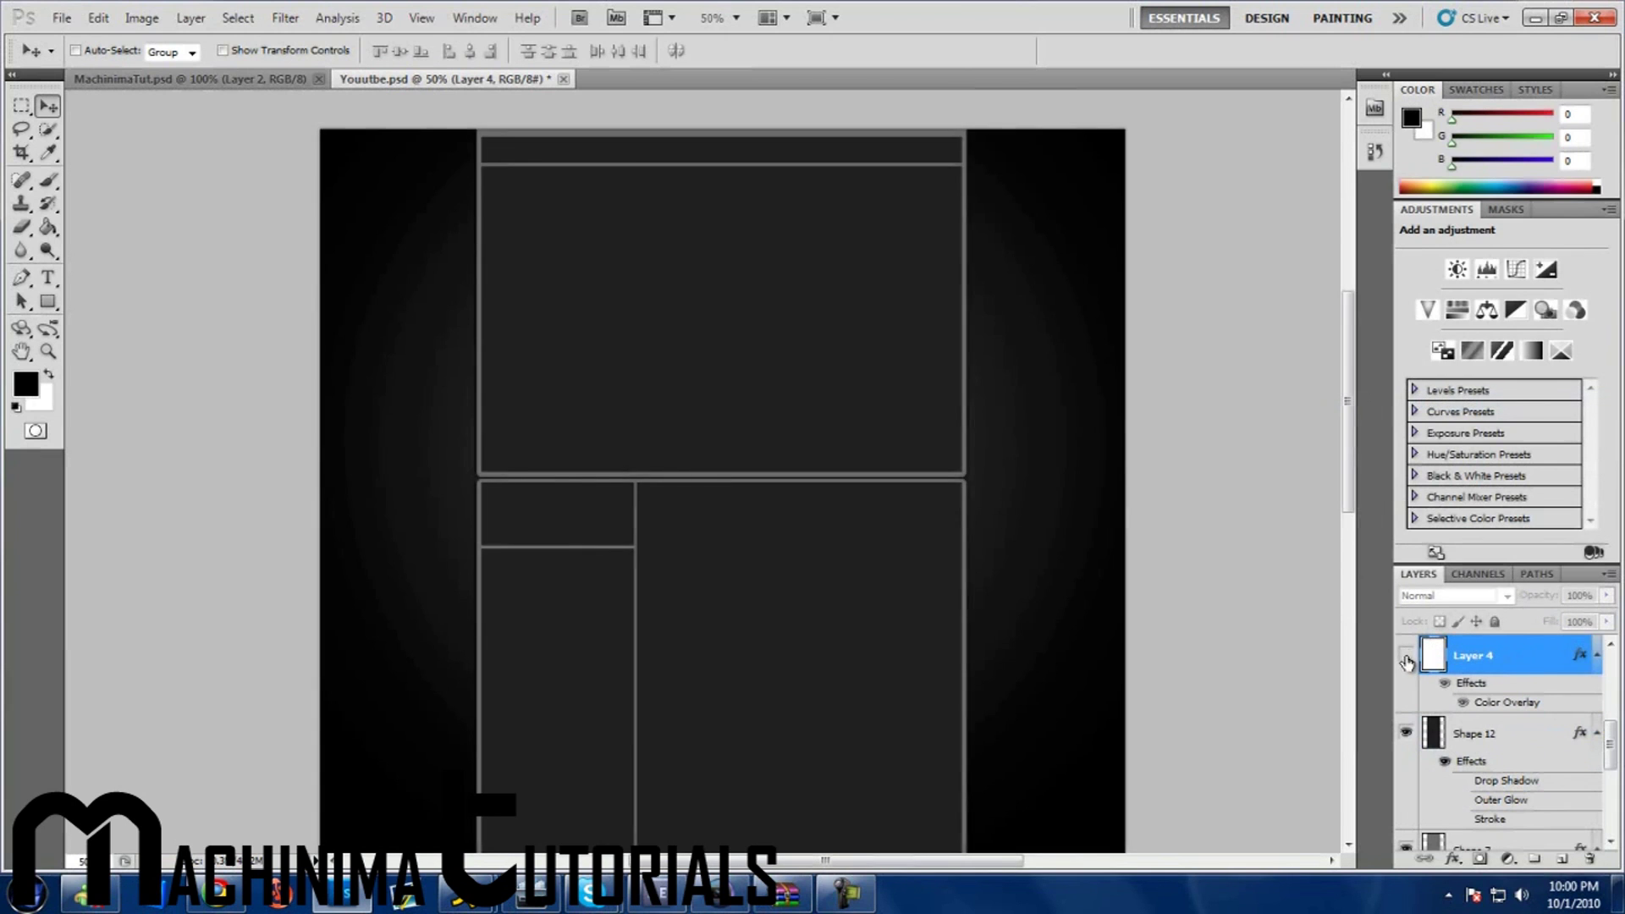
{"action": "left_click", "coordinate": [1406, 659]}
{"action": "right_click", "coordinate": [1506, 658]}
{"action": "left_click", "coordinate": [1488, 415]}
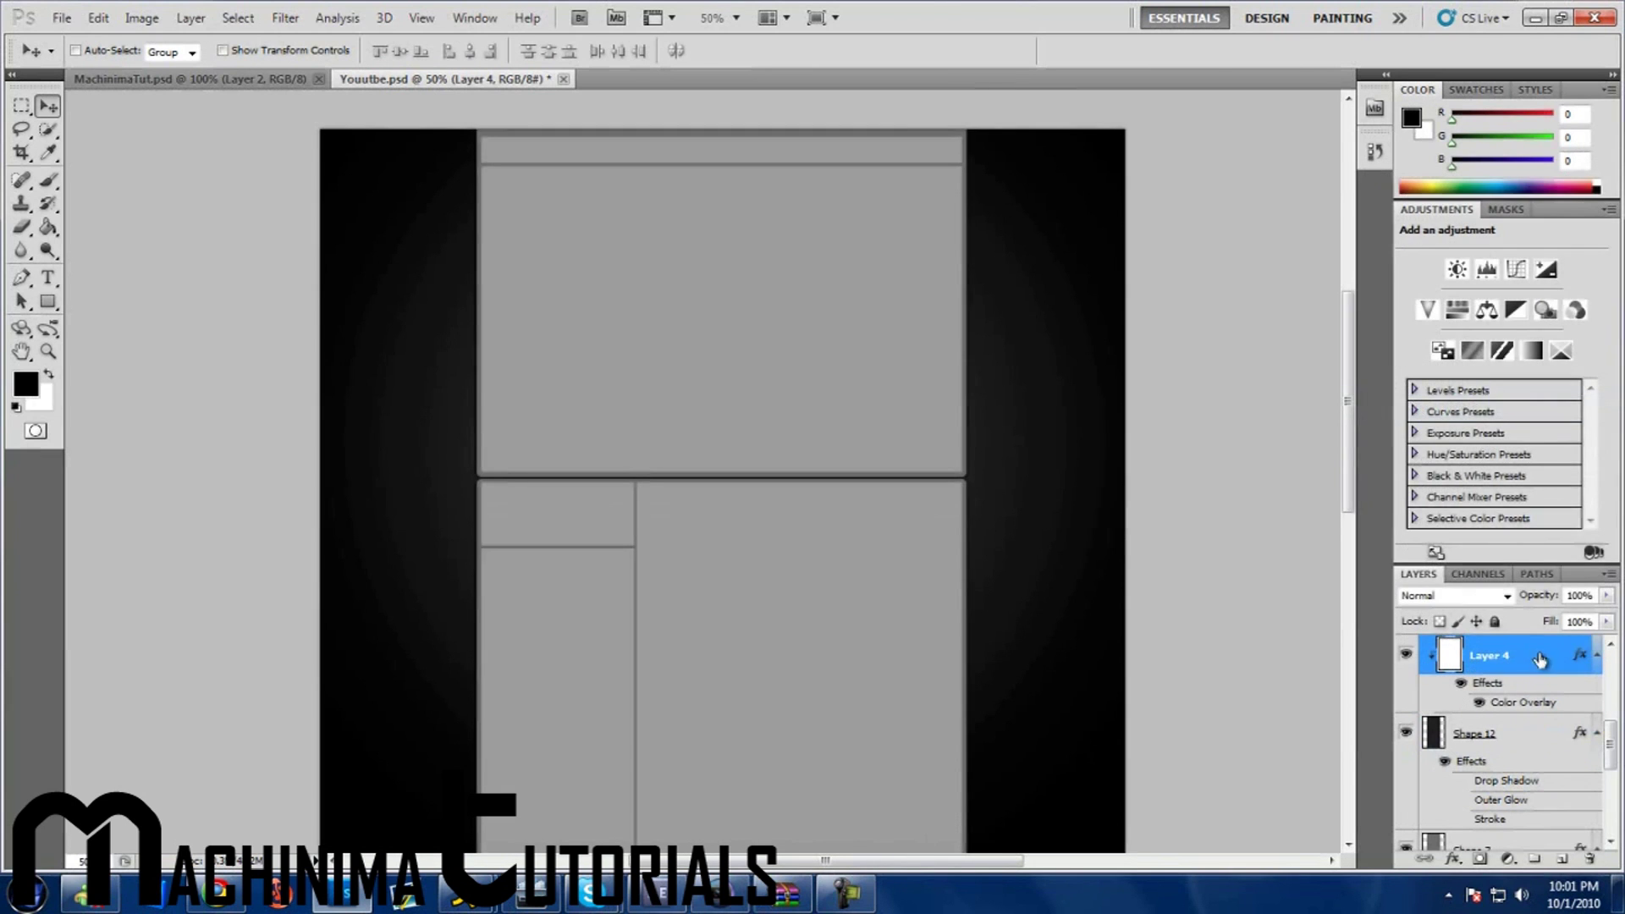
Merge Layer 4 down into Shape 12 and add a new empty layer.
{"action": "right_click", "coordinate": [1490, 658]}
{"action": "left_click", "coordinate": [1454, 601]}
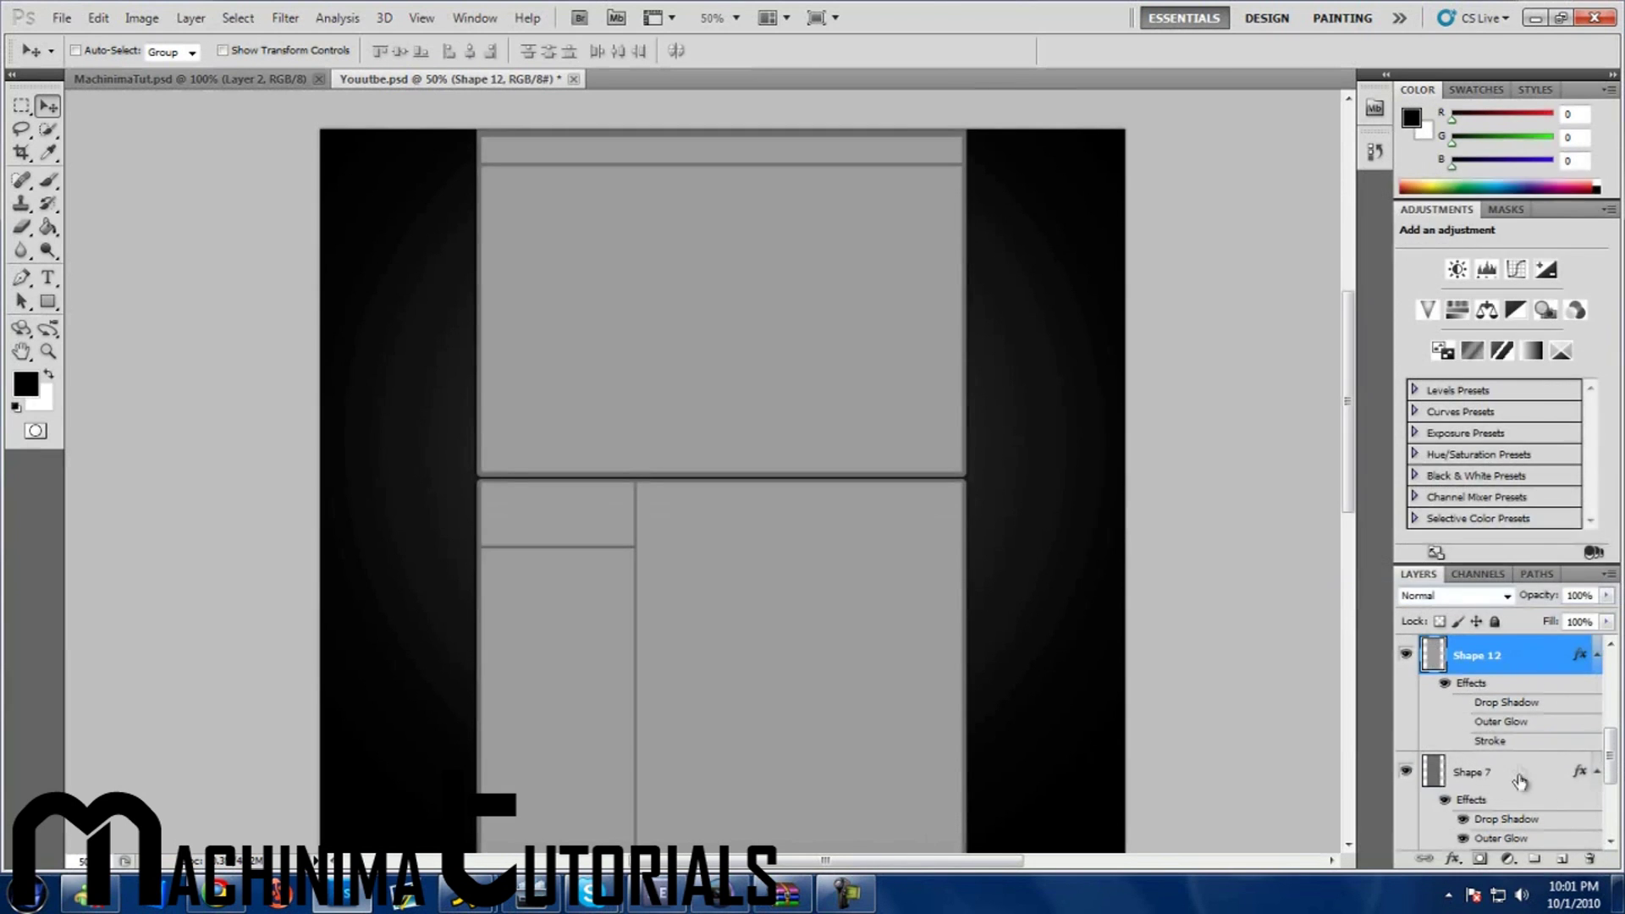
{"action": "left_click", "coordinate": [1563, 859]}
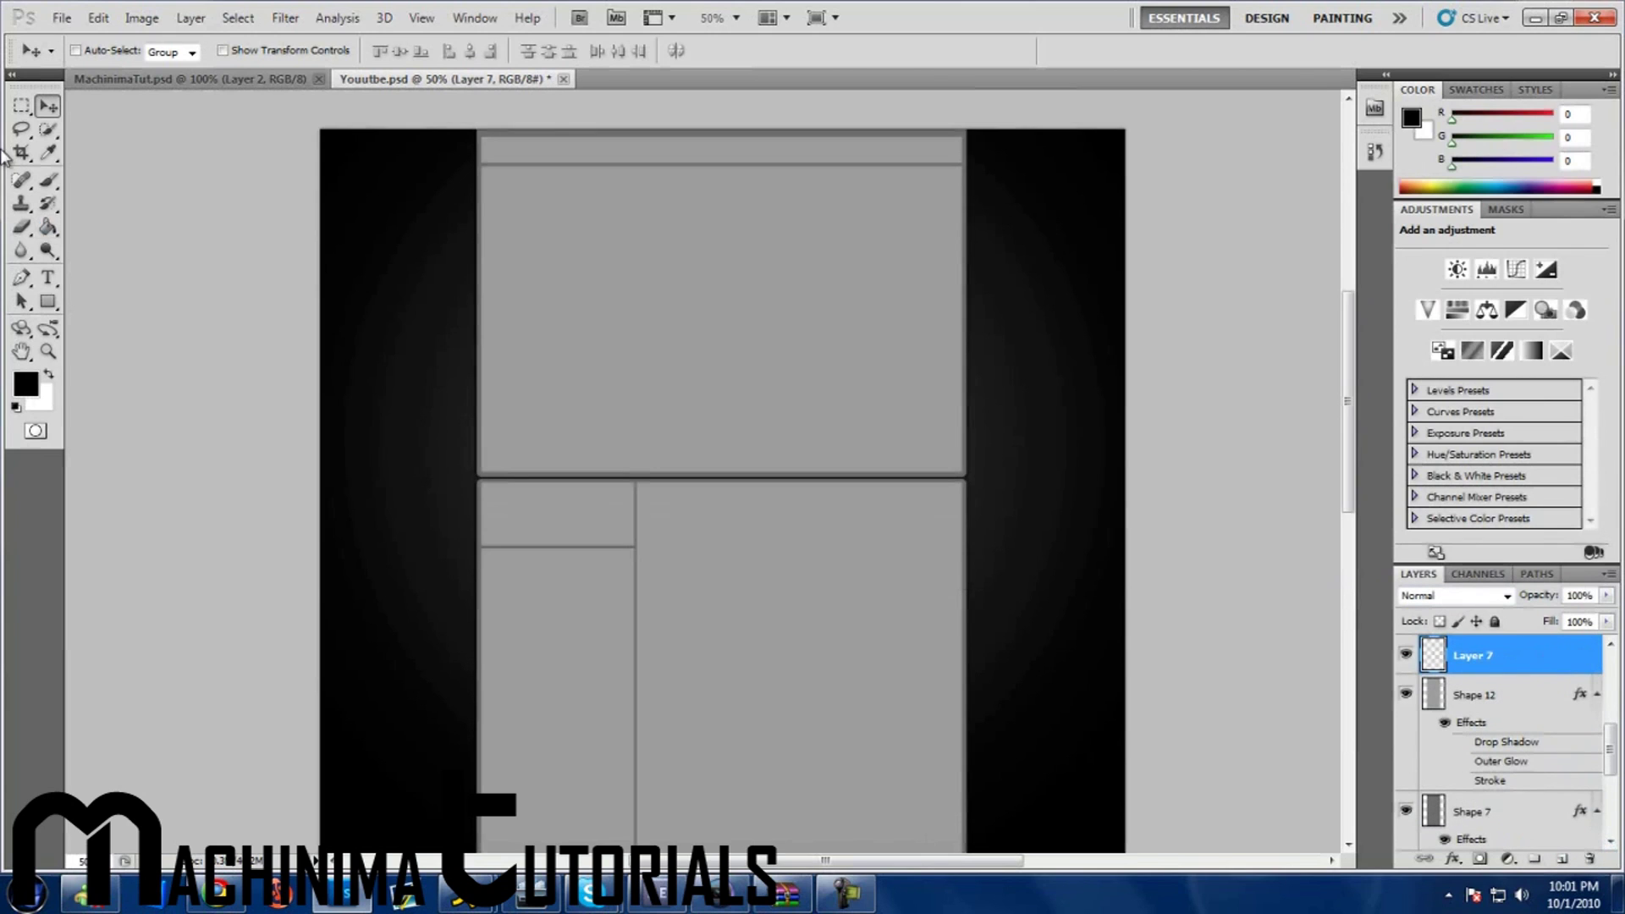
Draw a small rectangle at the top panel's left edge and sample grey 9d9d9d as foreground.
{"action": "left_click", "coordinate": [51, 302]}
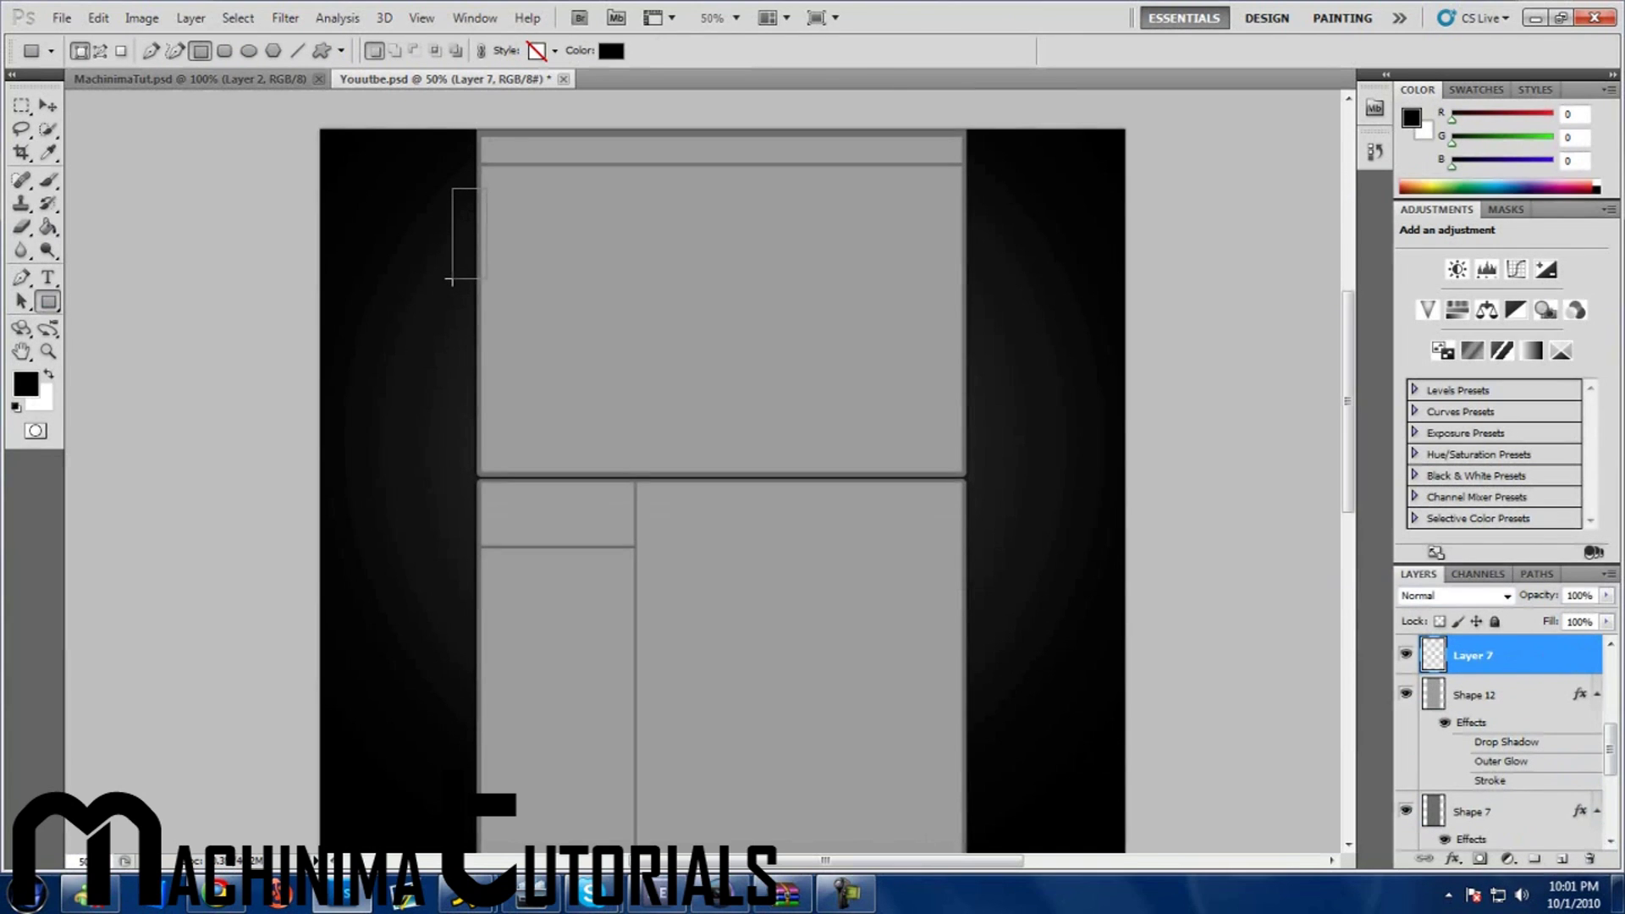
{"action": "left_click_drag", "start_coordinate": [452, 286], "coordinate": [453, 284]}
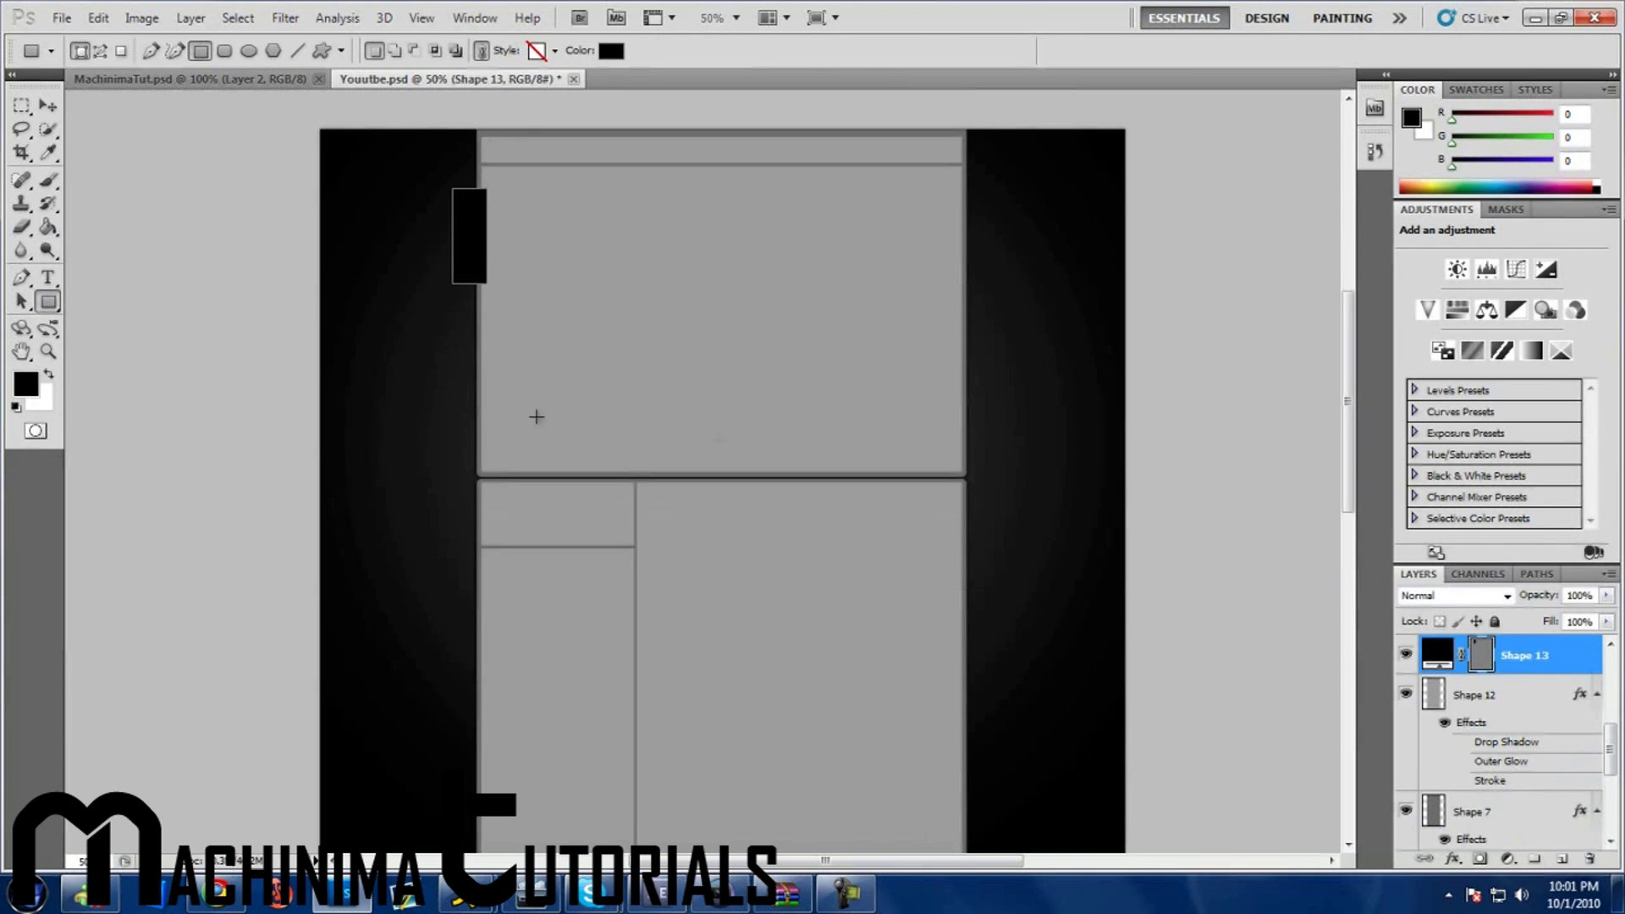
{"action": "left_click", "coordinate": [48, 275]}
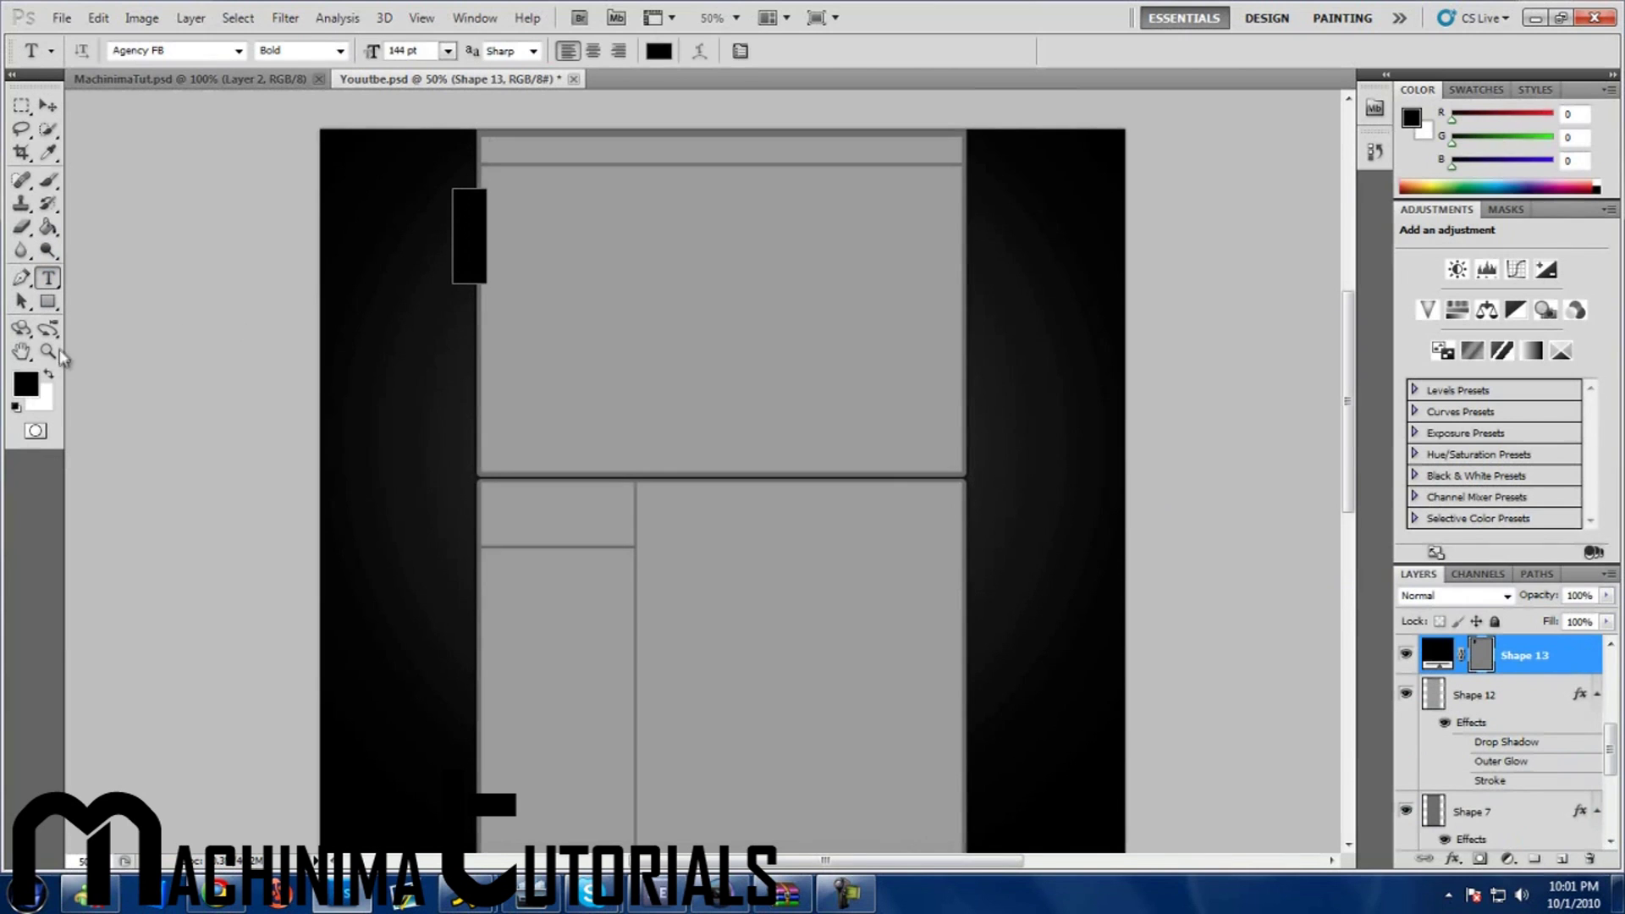
{"action": "left_click", "coordinate": [25, 383]}
{"action": "left_click", "coordinate": [727, 313]}
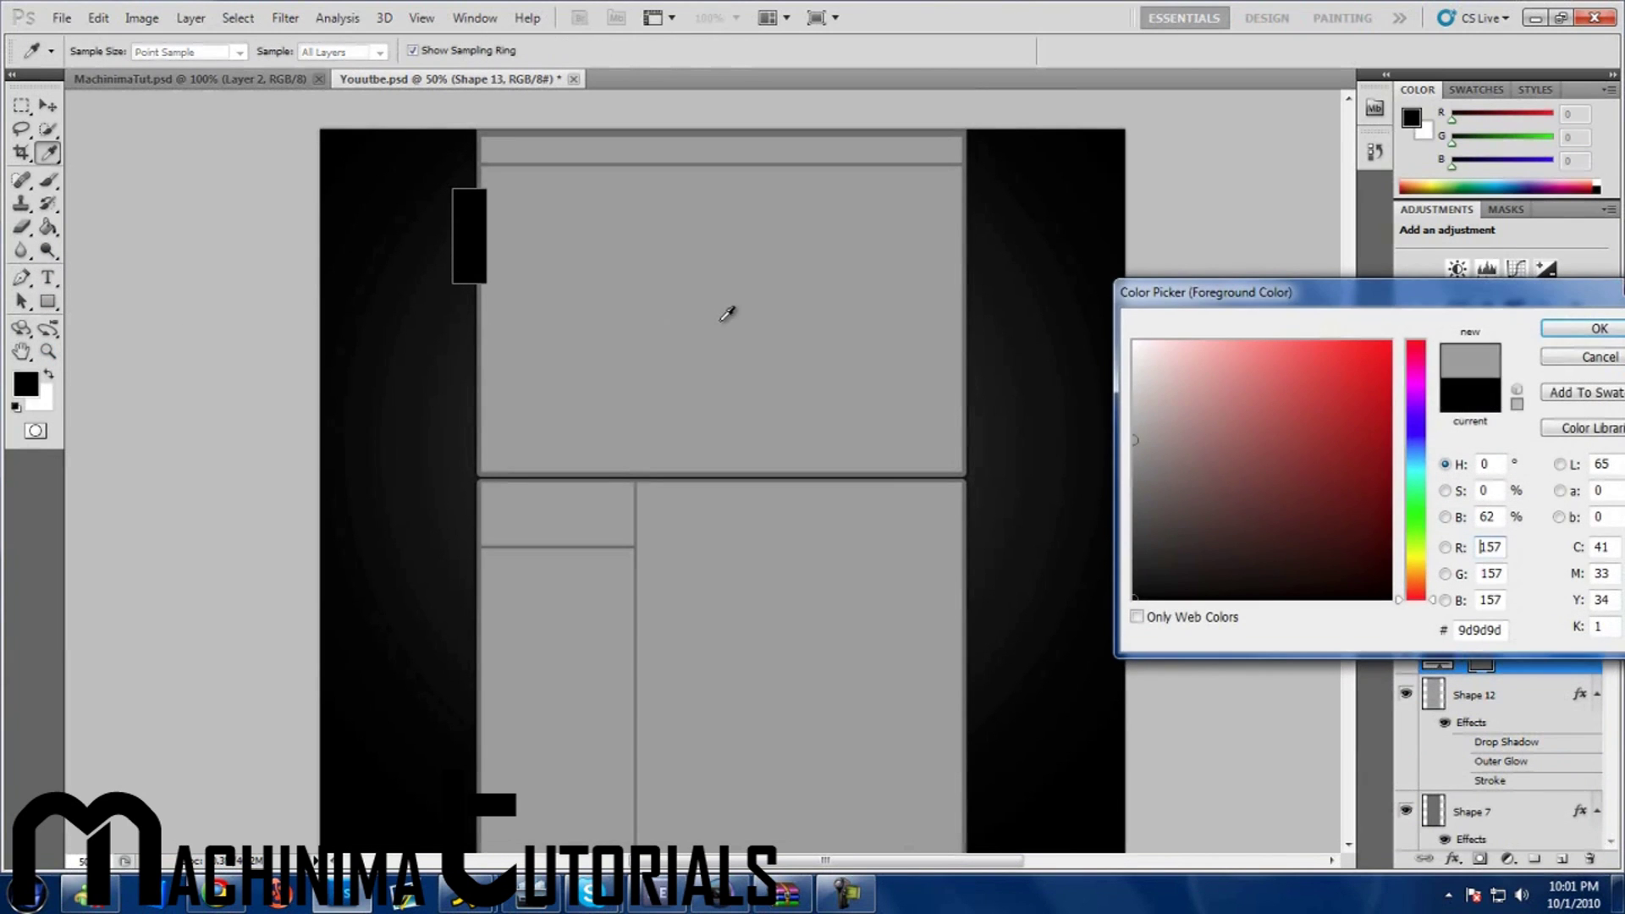
{"action": "left_click", "coordinate": [1556, 330]}
Rasterize the tab shape and fill it with the grey using the Paint Bucket.
{"action": "left_click", "coordinate": [48, 227]}
{"action": "left_click", "coordinate": [462, 227]}
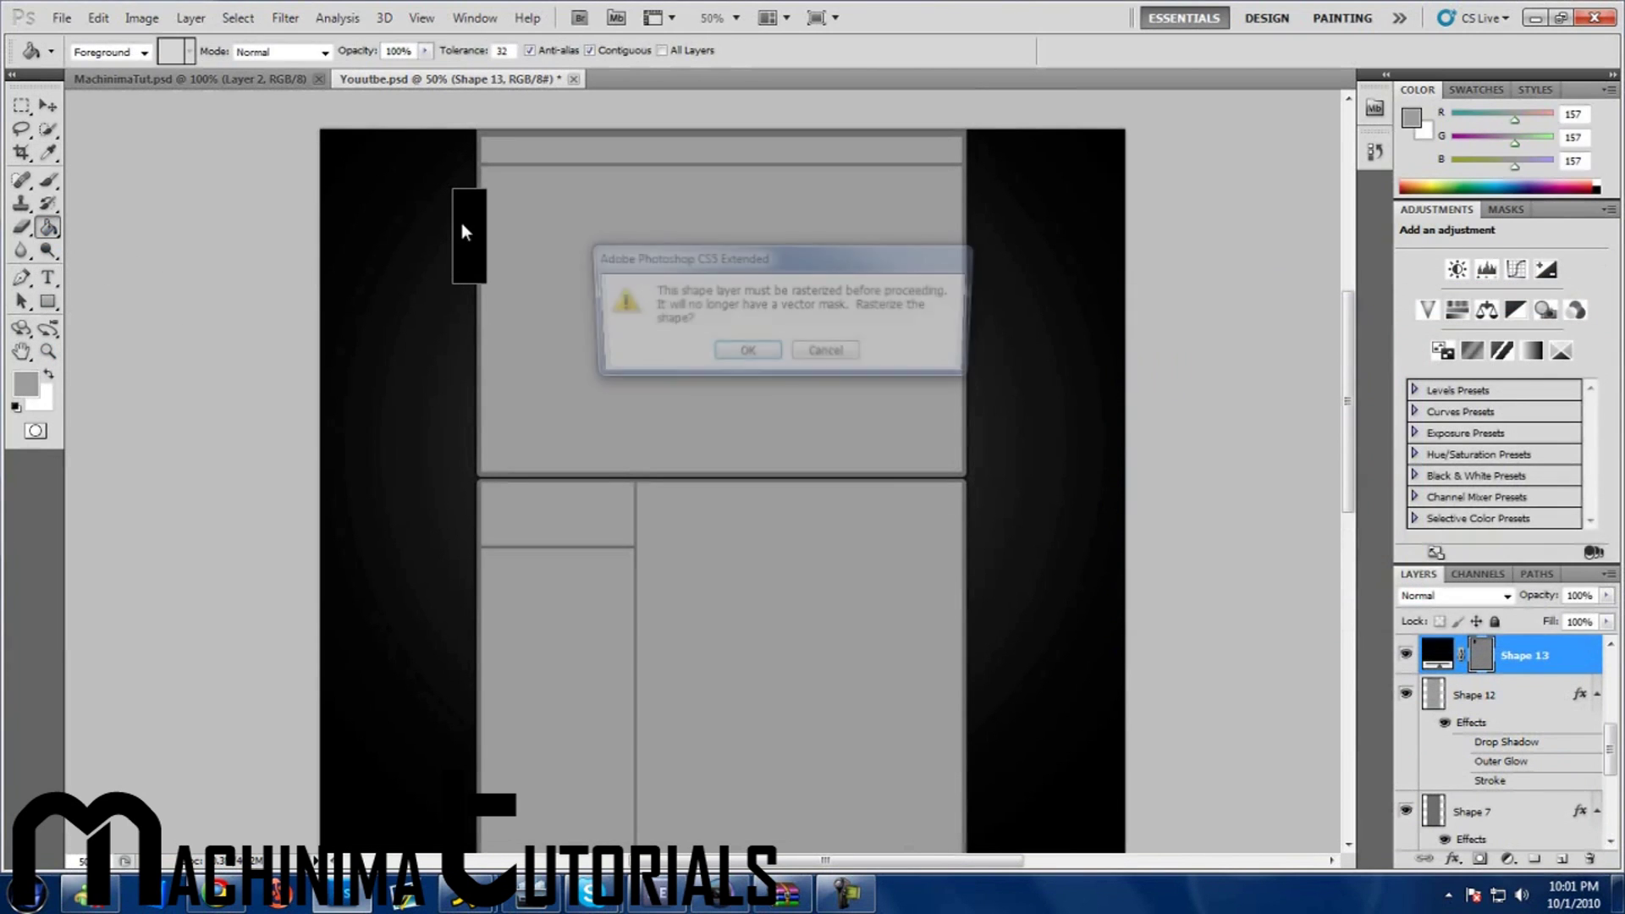
{"action": "left_click", "coordinate": [747, 350]}
{"action": "left_click", "coordinate": [472, 237]}
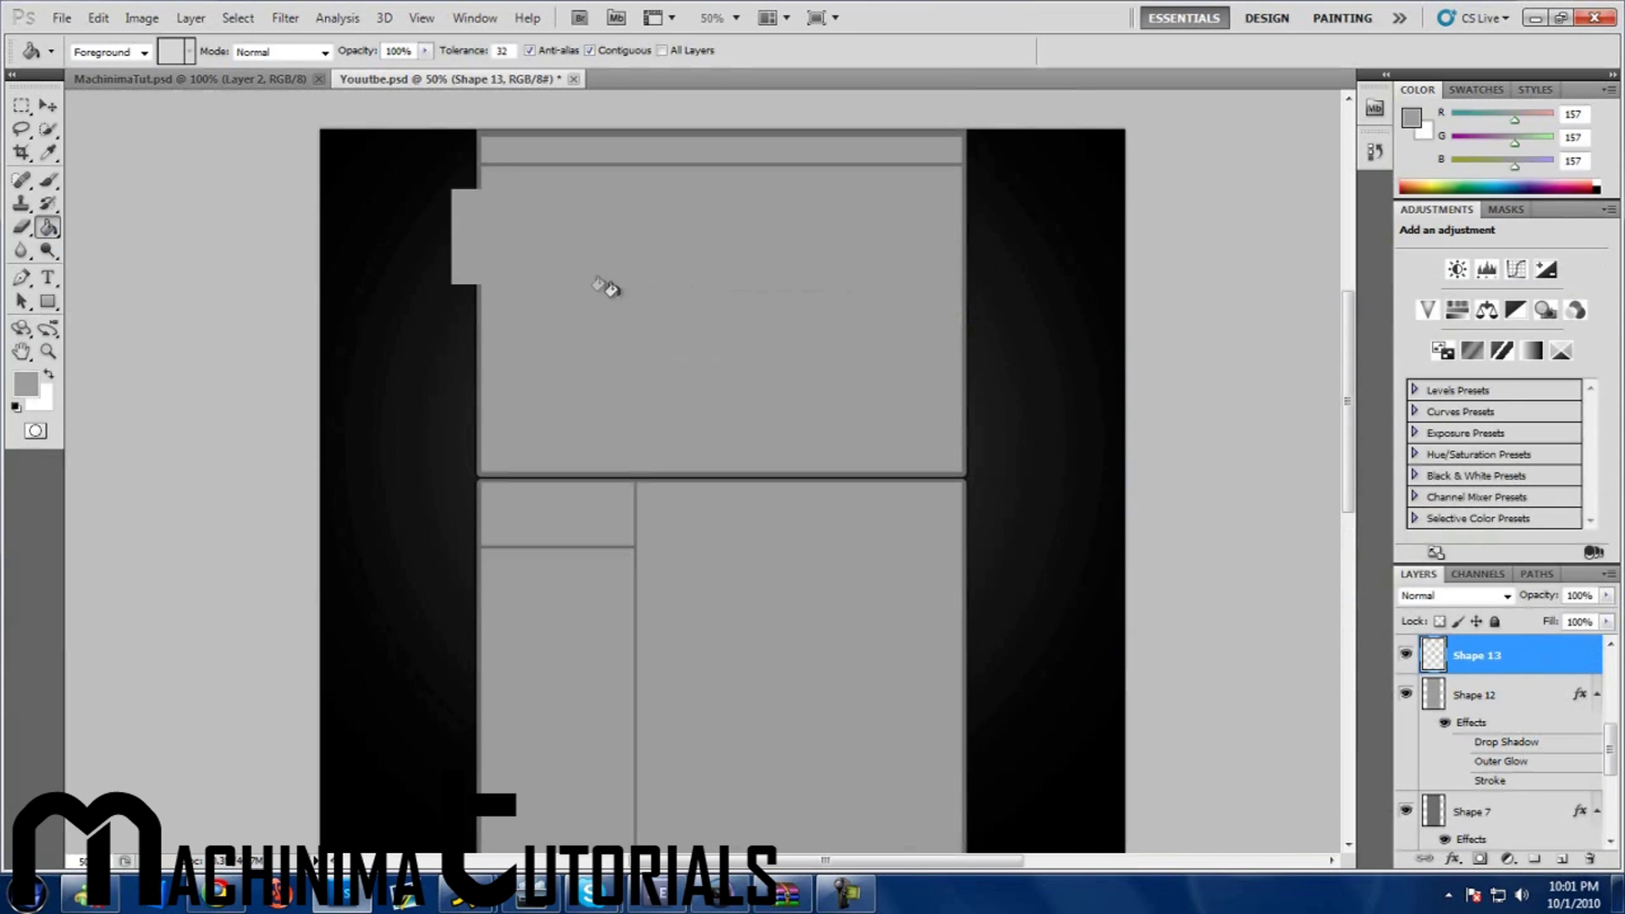
{"action": "right_click", "coordinate": [1574, 655]}
Skew the tab via Edit > Transform > Skew, slanting its bottom edge, and apply.
{"action": "left_click", "coordinate": [1537, 663]}
{"action": "left_click", "coordinate": [98, 18]}
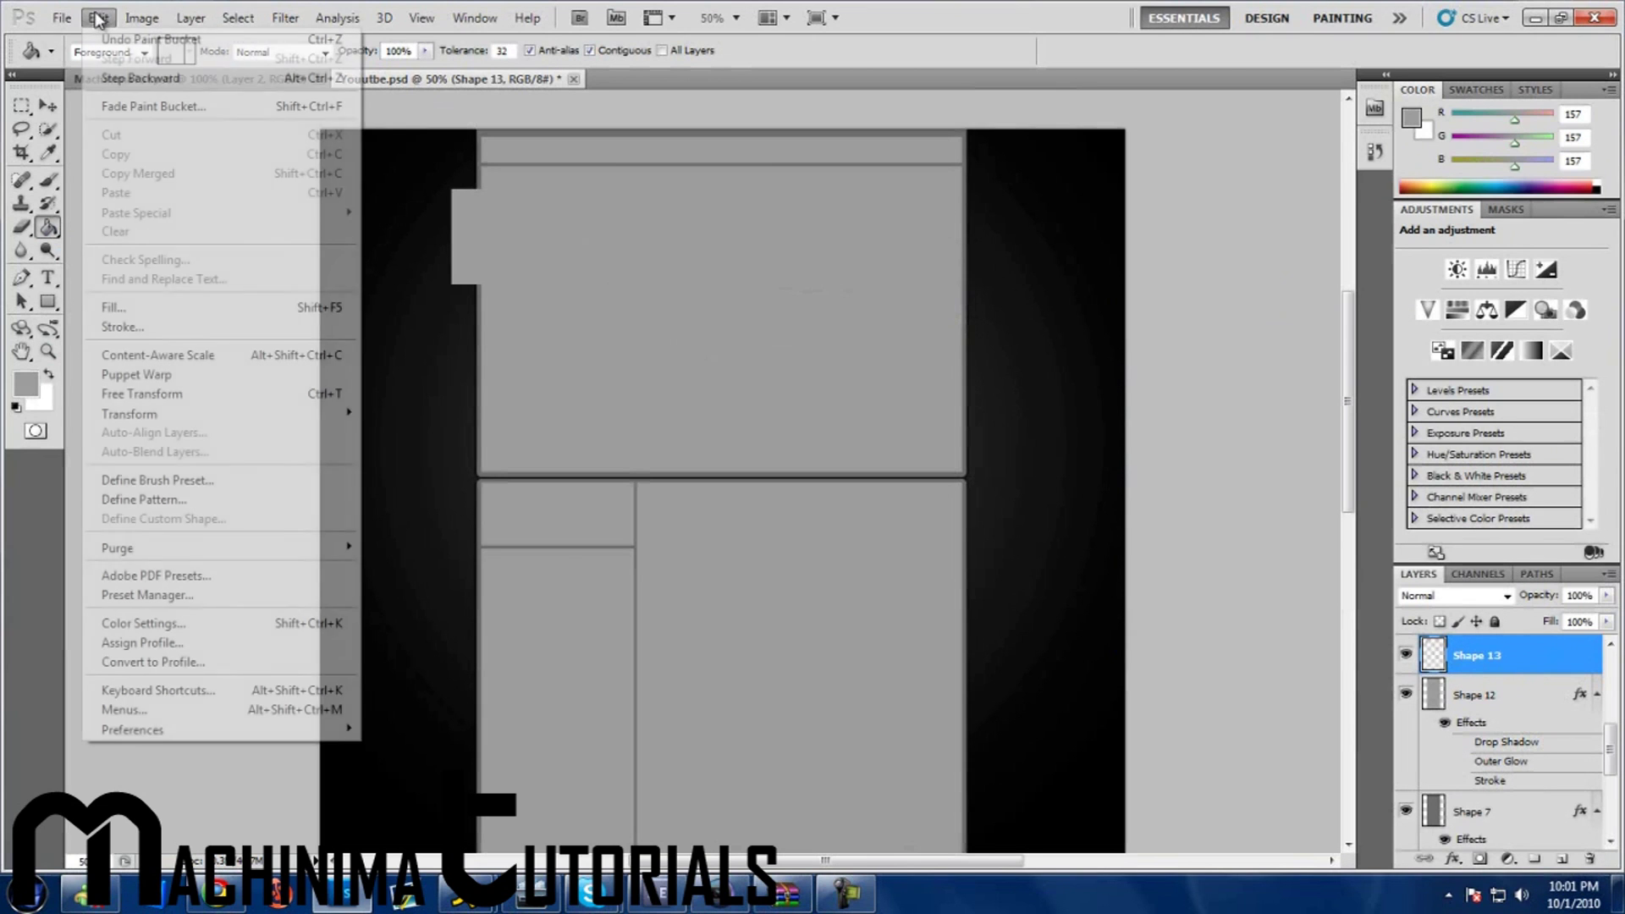
{"action": "mouse_move", "coordinate": [213, 406]}
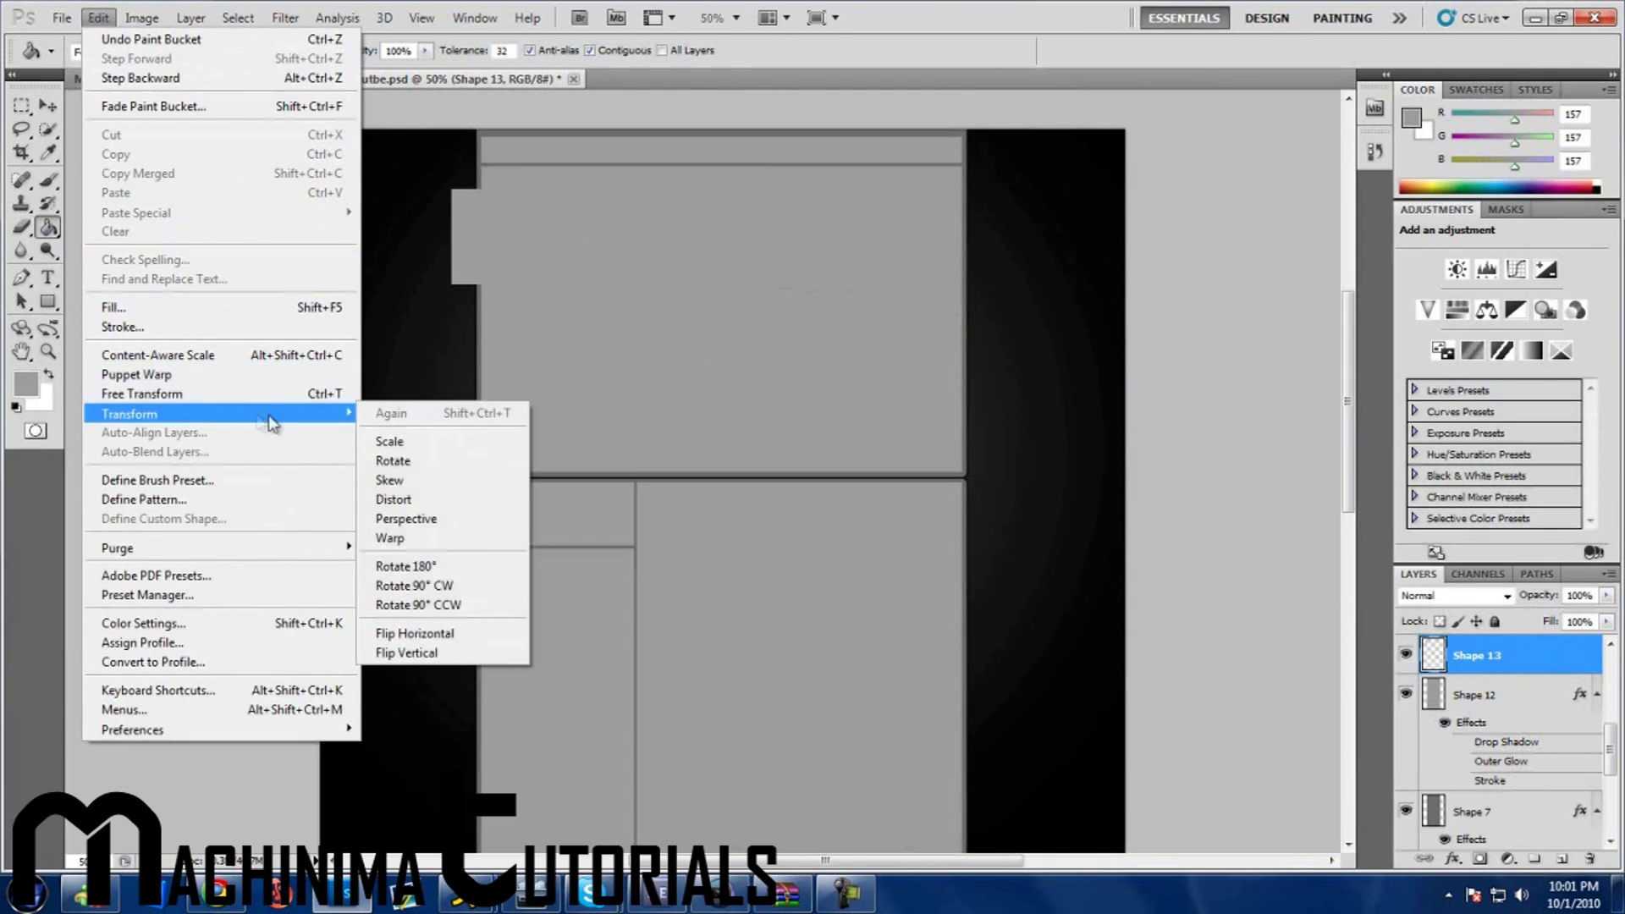
{"action": "left_click", "coordinate": [390, 482]}
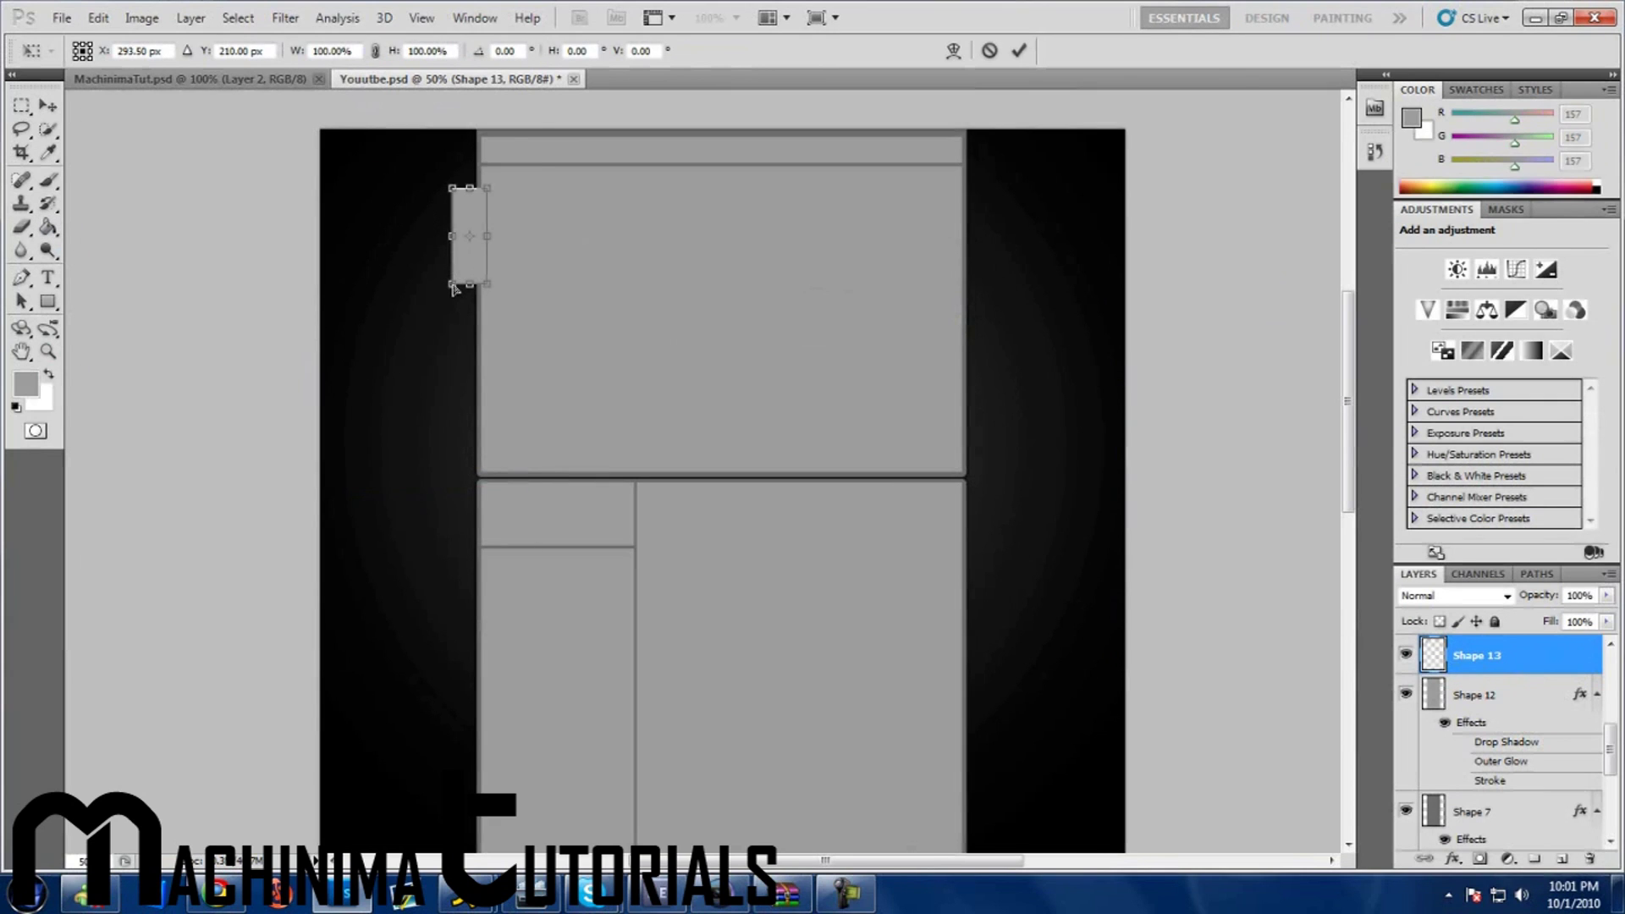
{"action": "left_click_drag", "start_coordinate": [453, 275], "coordinate": [452, 272]}
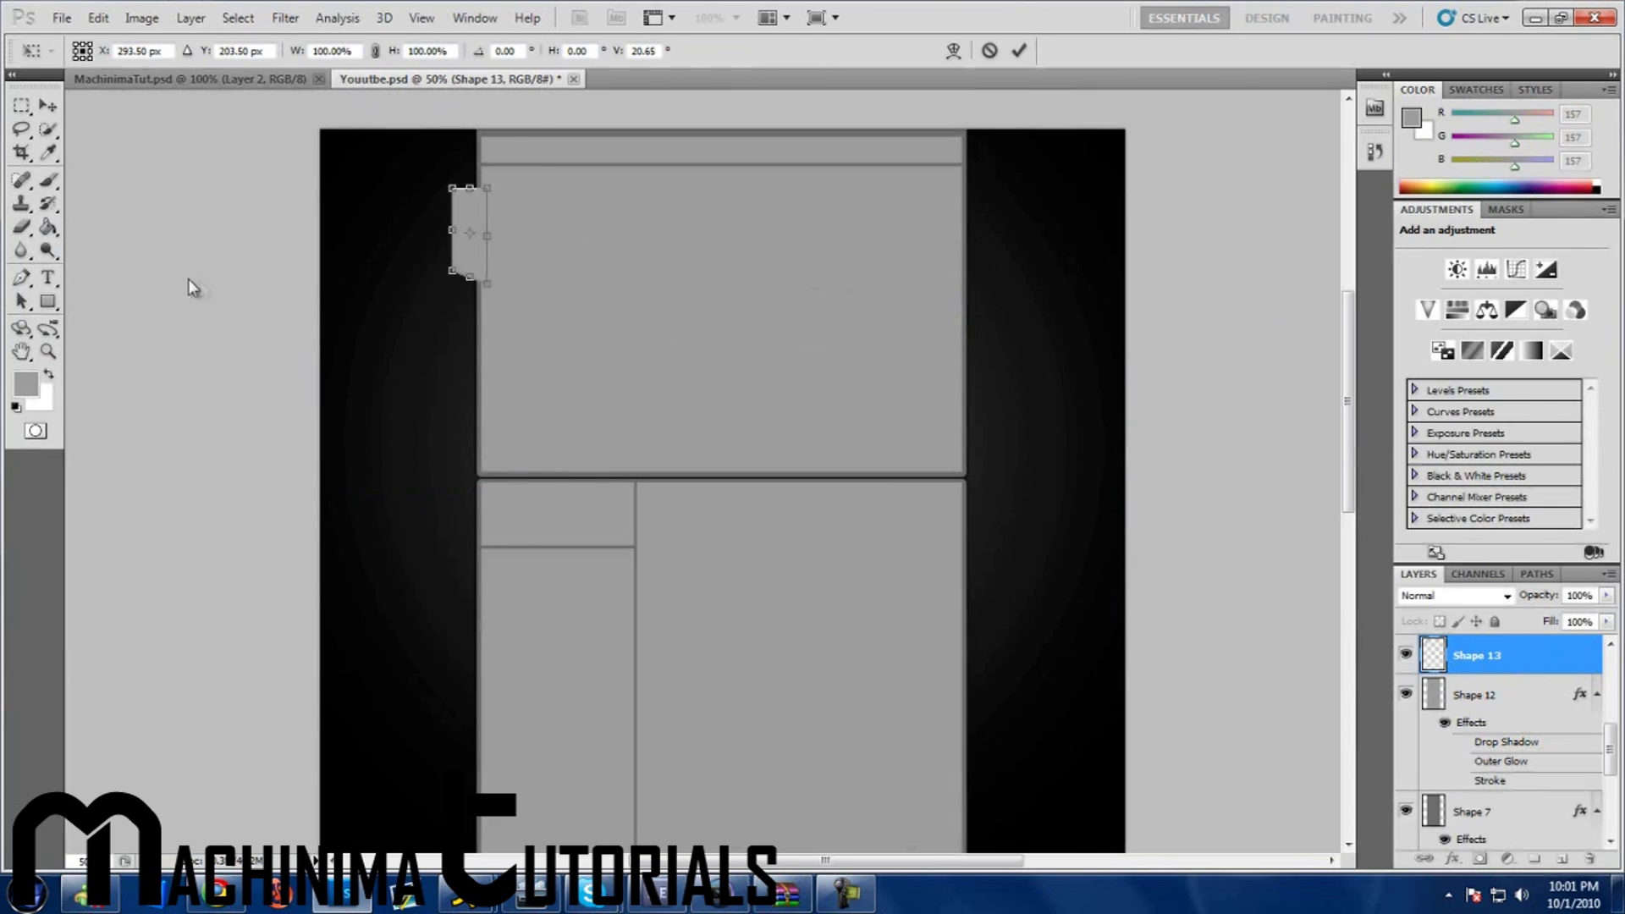
{"action": "left_click", "coordinate": [49, 279]}
{"action": "left_click", "coordinate": [667, 353]}
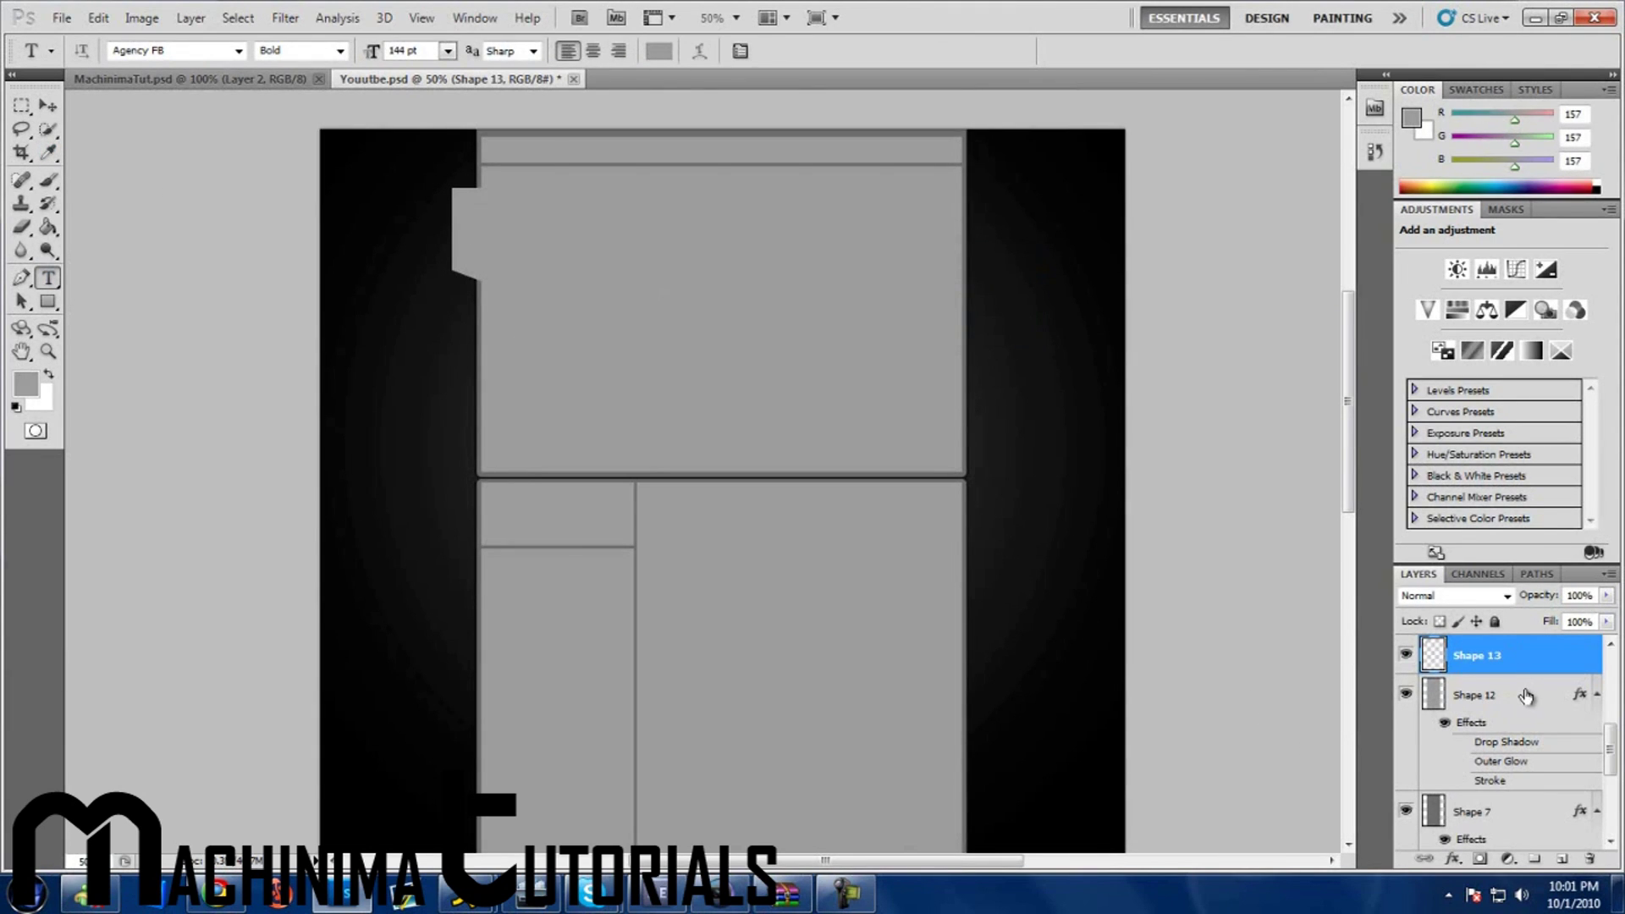
{"action": "left_click", "coordinate": [1407, 657]}
Merge the grey tab layer together with Shape 12.
{"action": "left_click", "coordinate": [1407, 657]}
{"action": "left_click", "coordinate": [1517, 696], "text": "shift"}
{"action": "right_click", "coordinate": [1518, 693]}
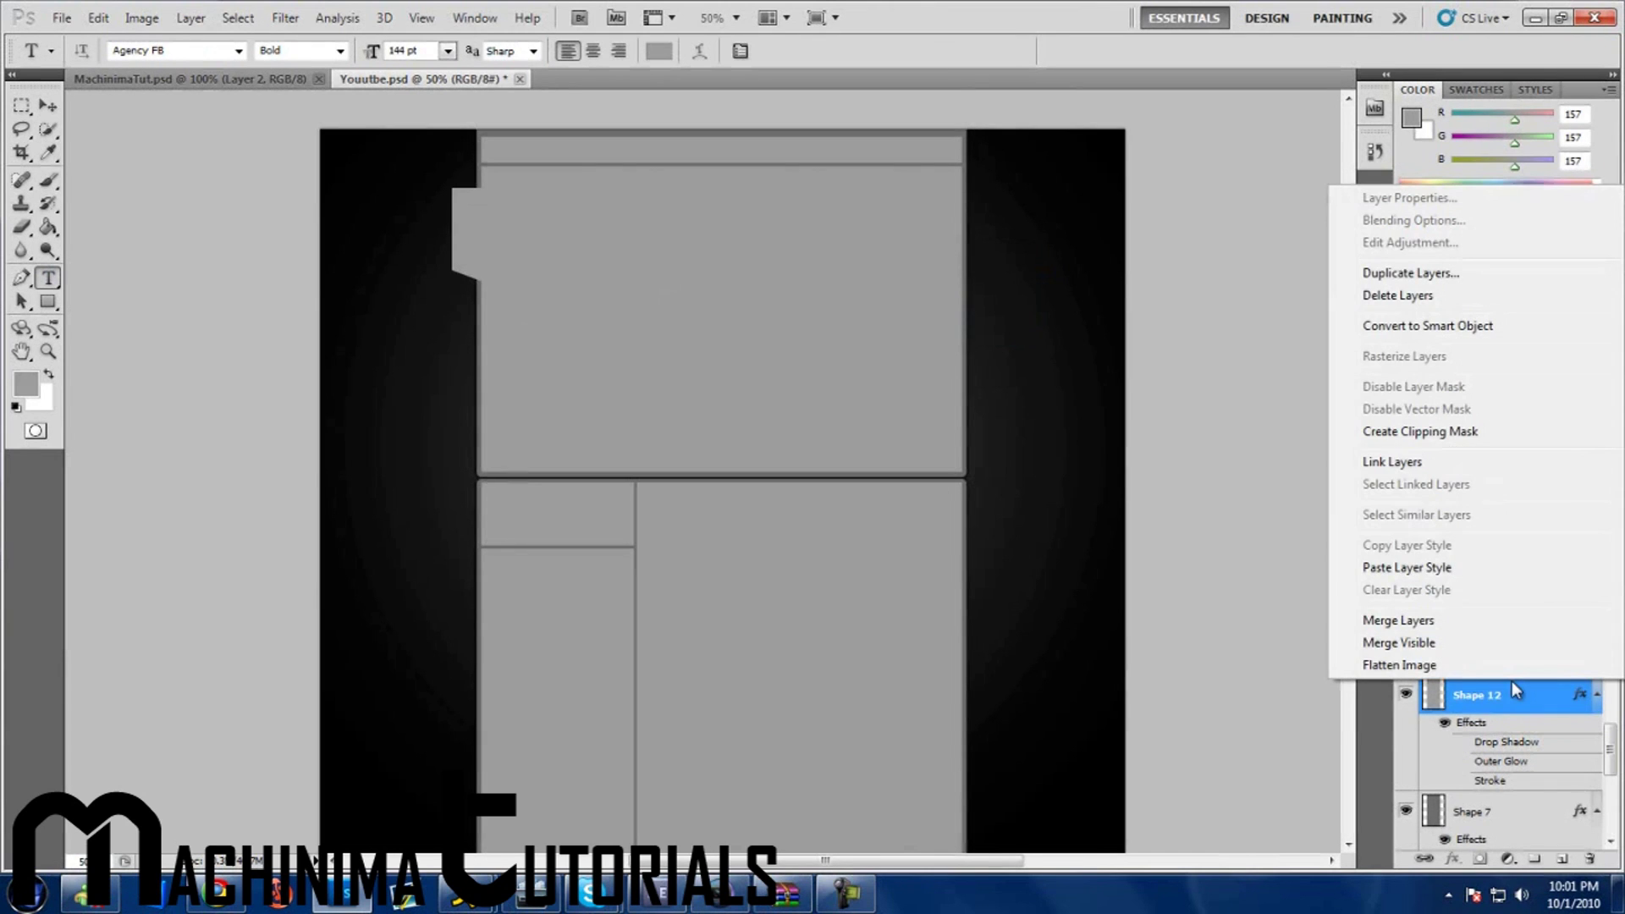
{"action": "left_click", "coordinate": [1477, 622]}
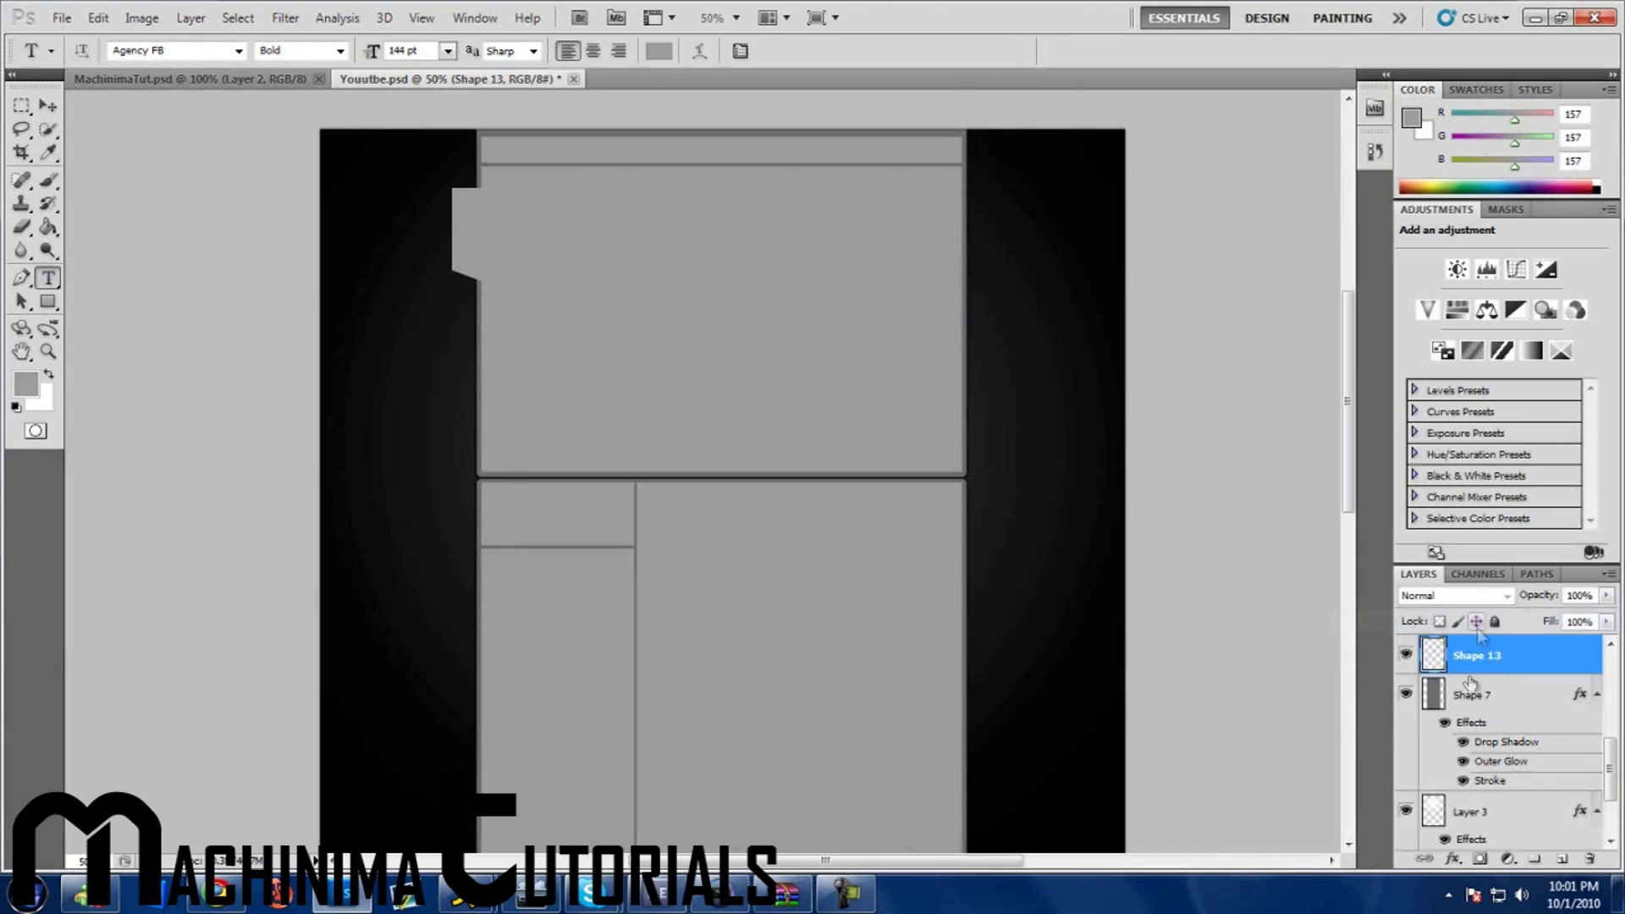
{"action": "left_click", "coordinate": [1406, 655]}
{"action": "left_click", "coordinate": [1406, 655]}
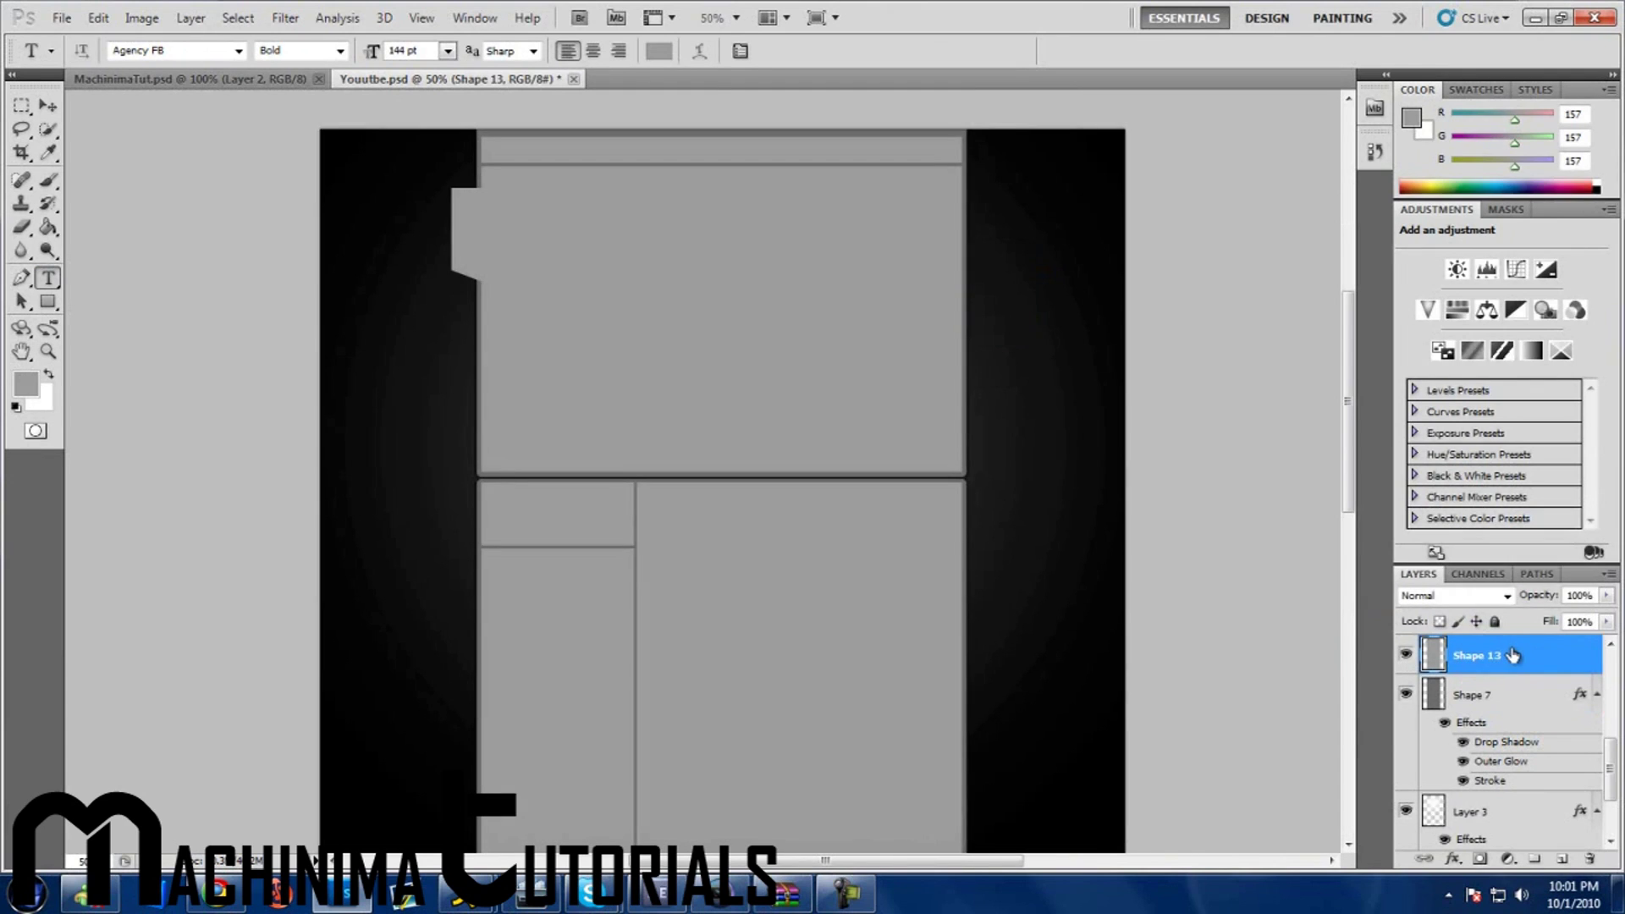
Paste the copied layer style onto Shape 13 with Stroke and Drop Shadow turned off.
{"action": "right_click", "coordinate": [1512, 655]}
{"action": "left_click", "coordinate": [1456, 534]}
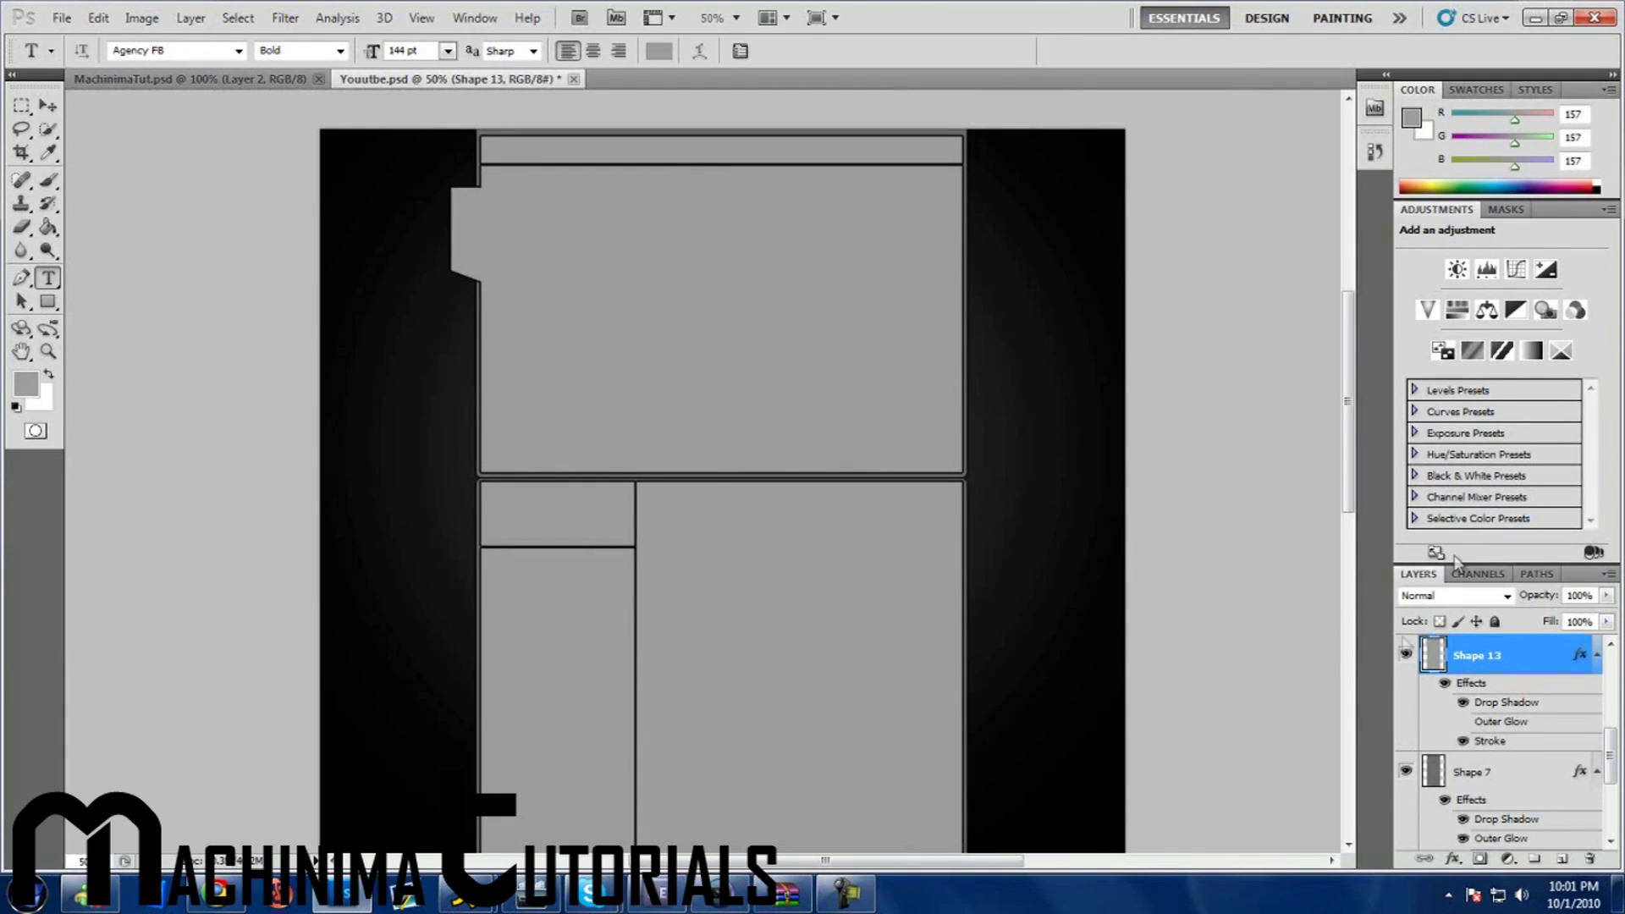
{"action": "double_click", "coordinate": [1548, 661]}
{"action": "left_click", "coordinate": [850, 612]}
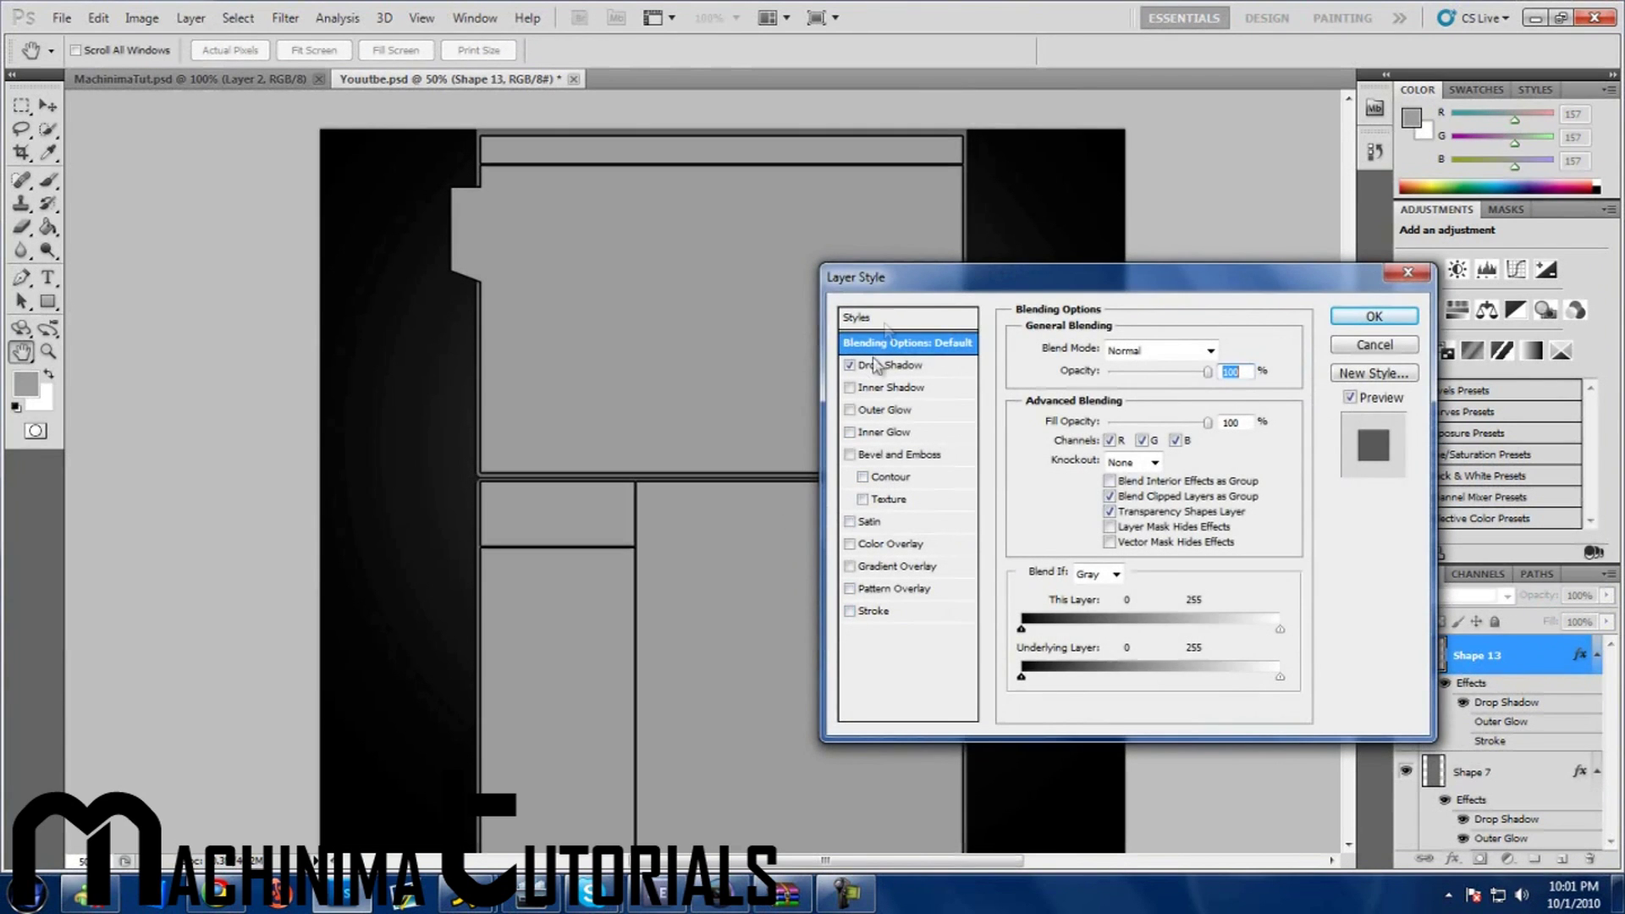
{"action": "left_click", "coordinate": [850, 366]}
{"action": "left_click", "coordinate": [1374, 317]}
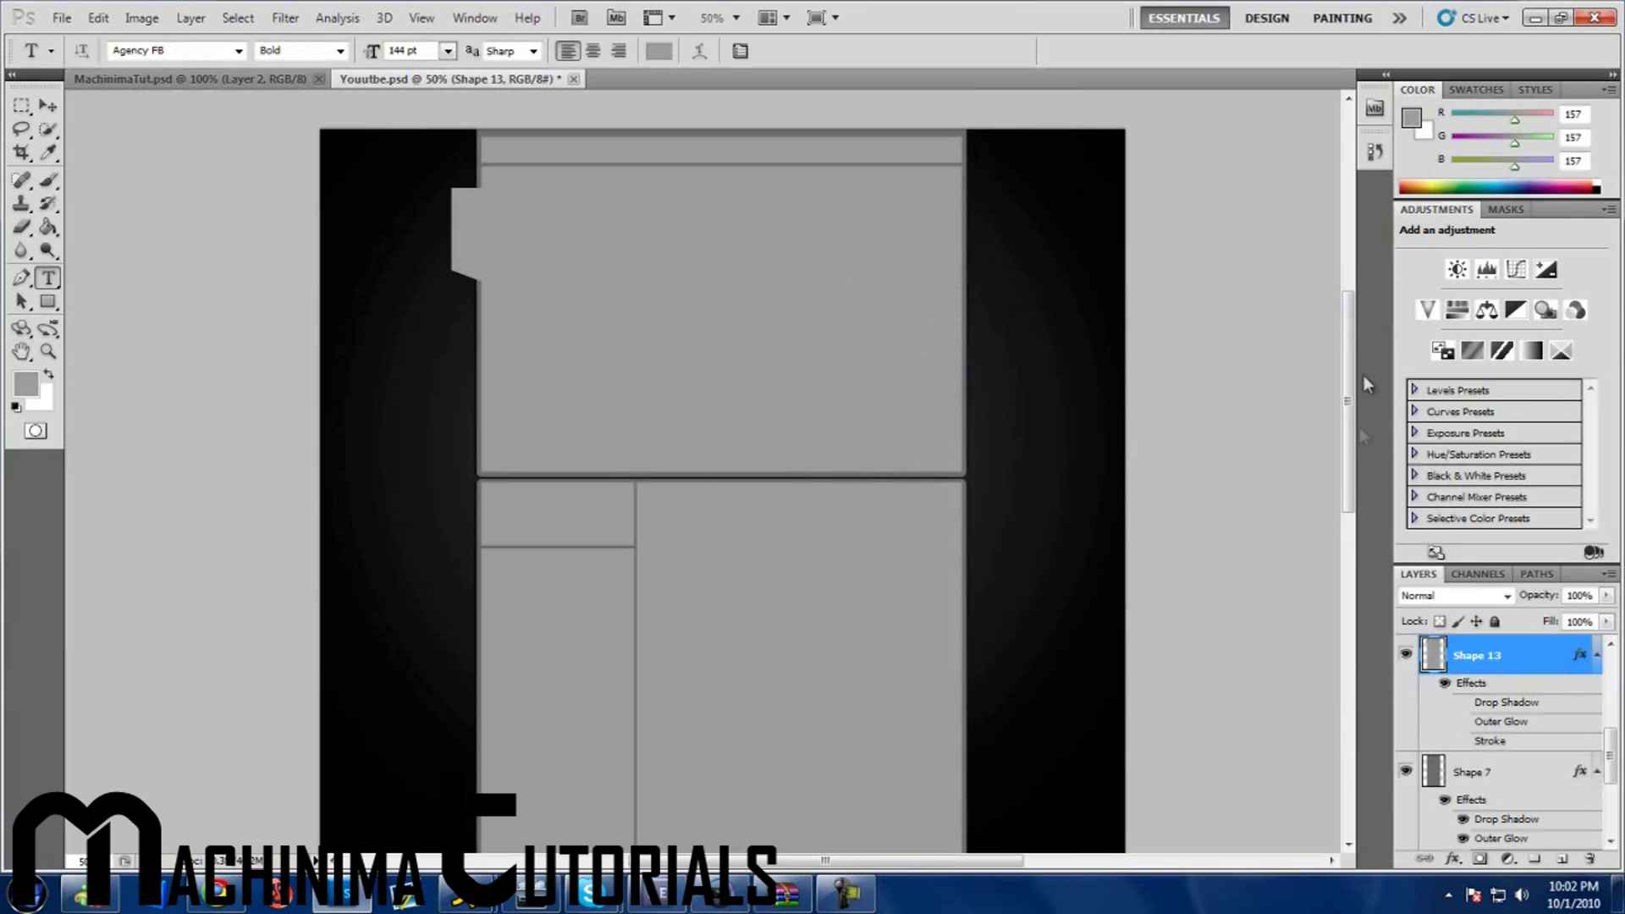
{"action": "mouse_move", "coordinate": [1349, 388]}
{"action": "left_mouse_down"}
{"action": "mouse_move", "coordinate": [1350, 310]}
{"action": "mouse_move", "coordinate": [1350, 390]}
{"action": "left_mouse_up"}
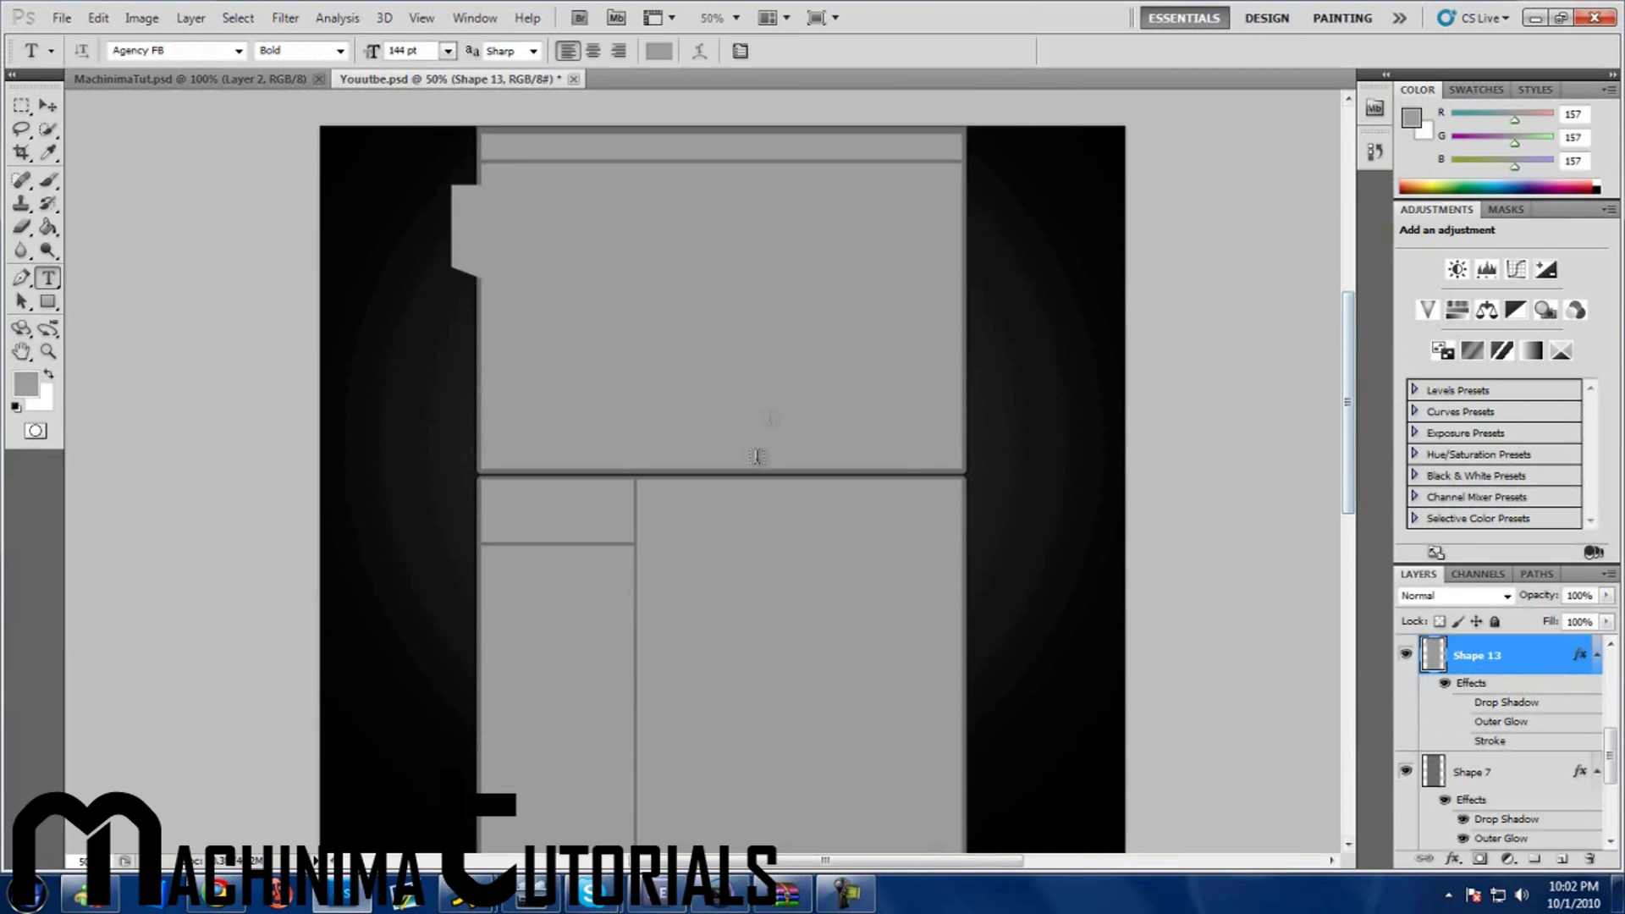
{"action": "mouse_move", "coordinate": [1349, 457]}
{"action": "left_mouse_down"}
{"action": "mouse_move", "coordinate": [1358, 364]}
{"action": "mouse_move", "coordinate": [1350, 460]}
{"action": "left_mouse_up"}
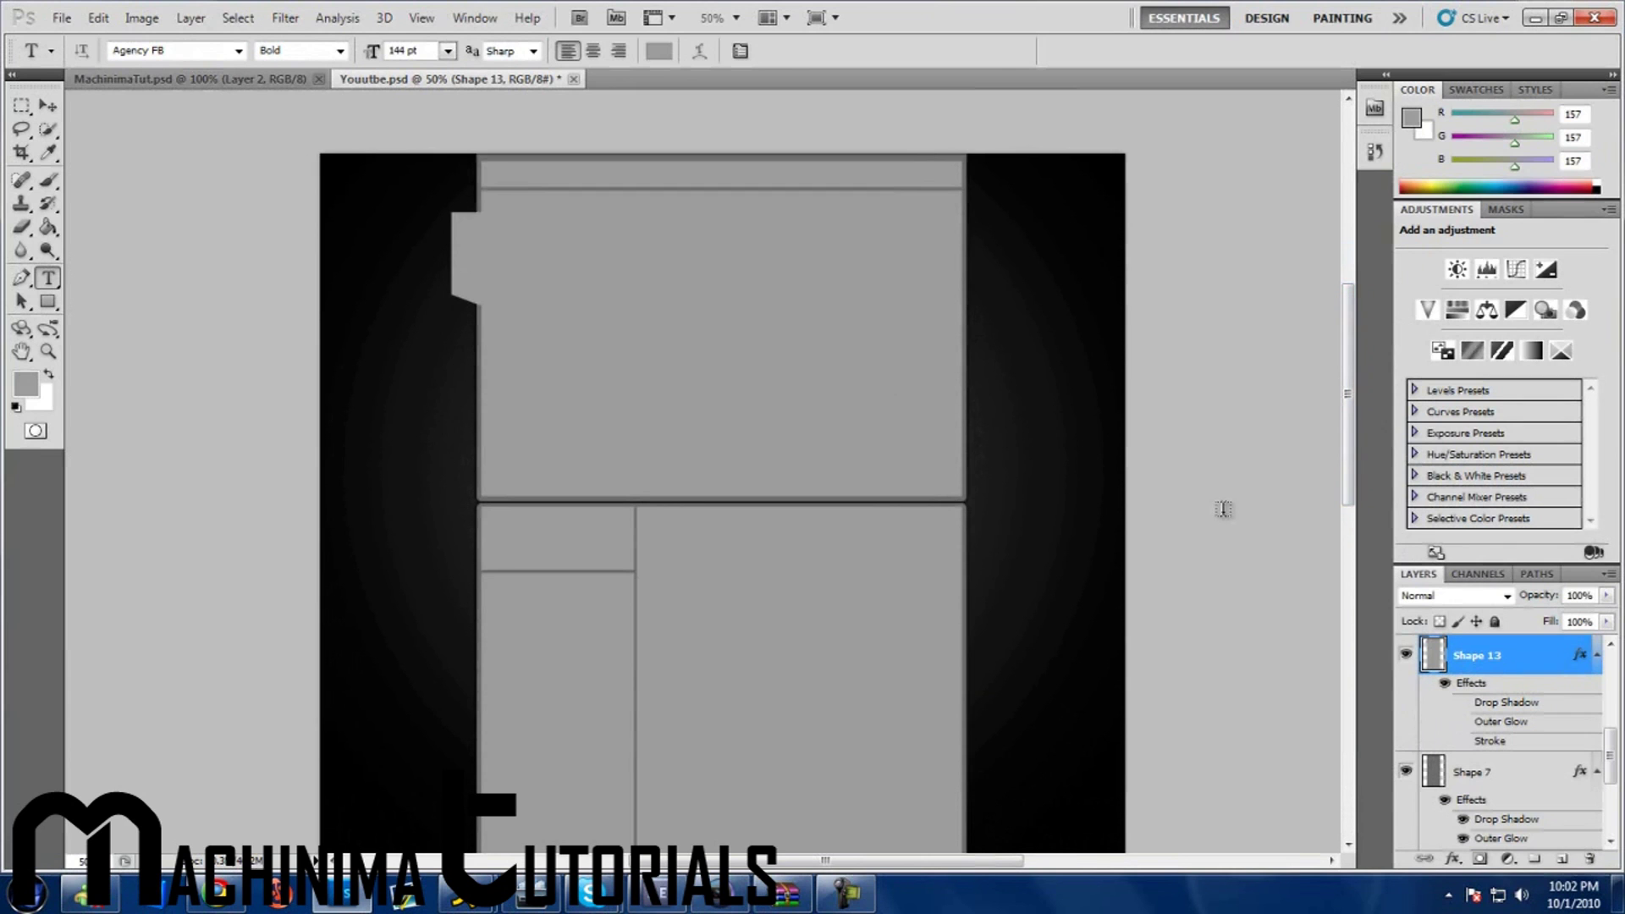